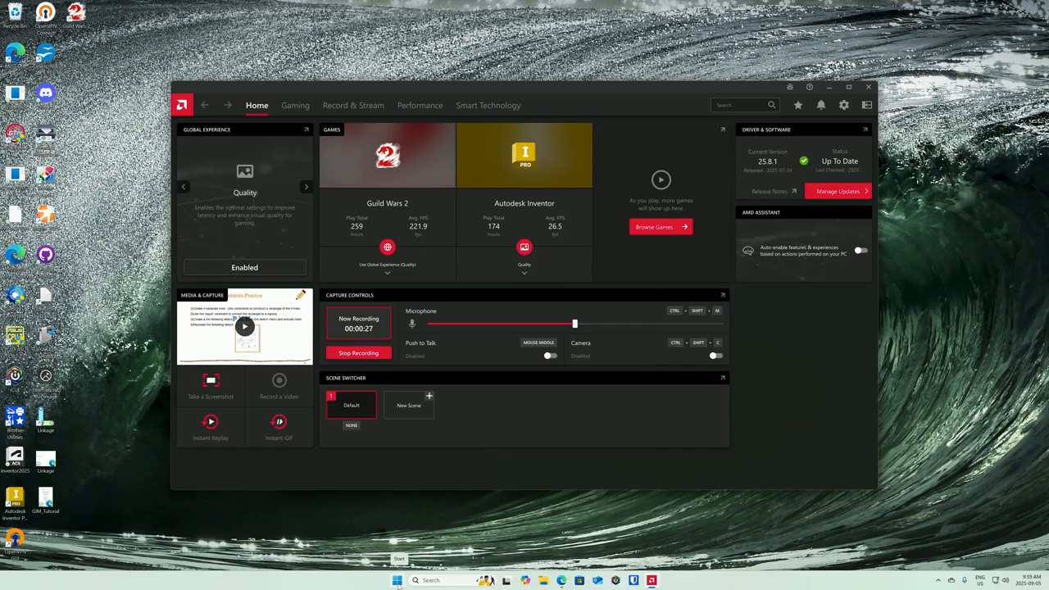
# Launch the GIM mechanism software
pyautogui.click(398, 582)
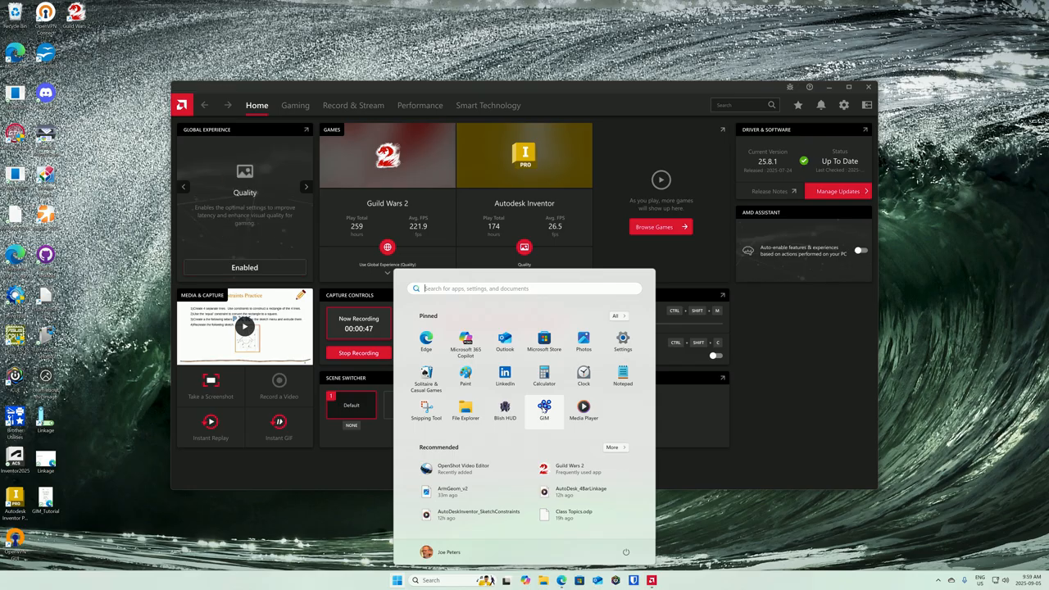
pyautogui.click(544, 408)
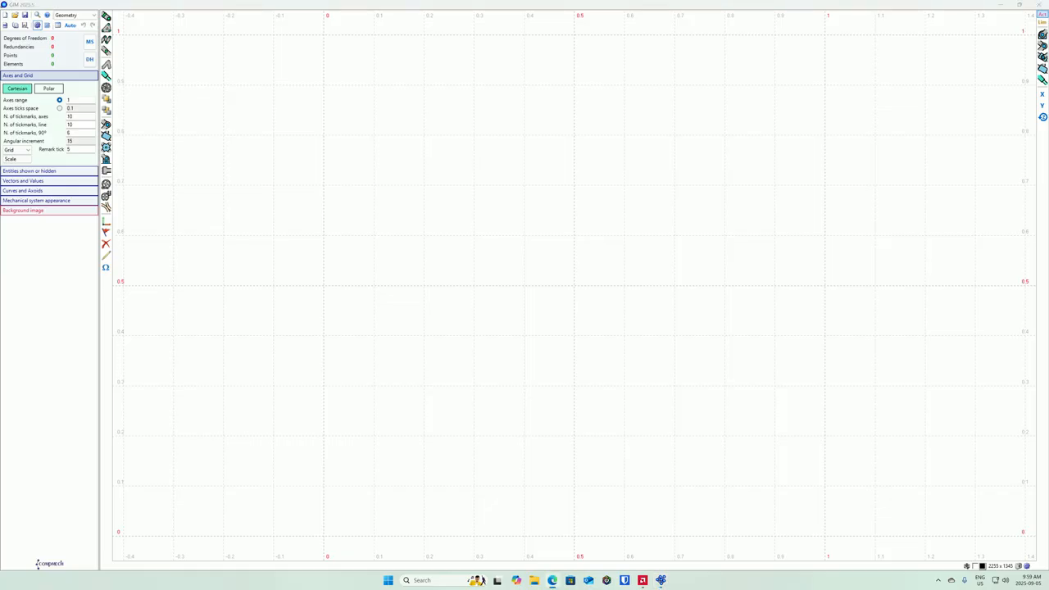
# Review sections 1.1 and 1.2 of the GIM tutorial PDF on the software's application and access, and move the PDF window away
pyautogui.moveTo(1048, 33); pyautogui.dragTo(508, 56)
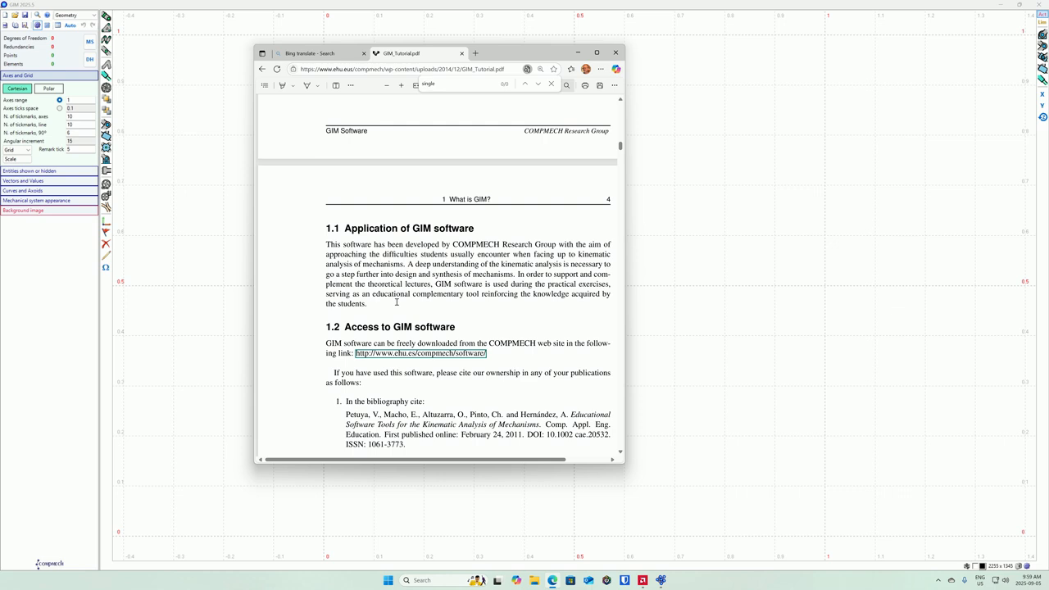
pyautogui.scroll(-3, 396, 304)
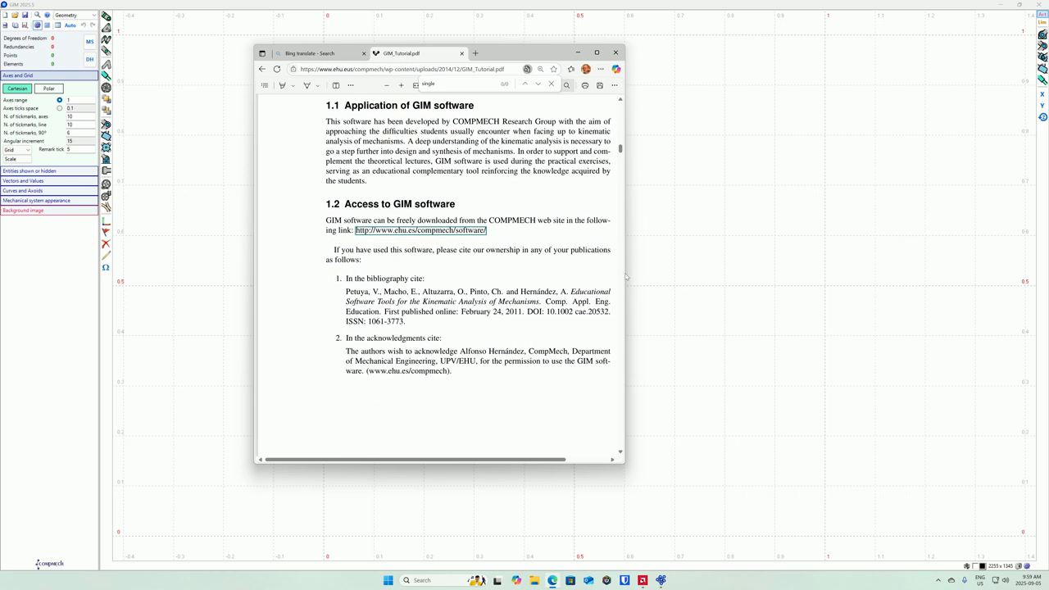
pyautogui.moveTo(626, 277); pyautogui.dragTo(805, 277)
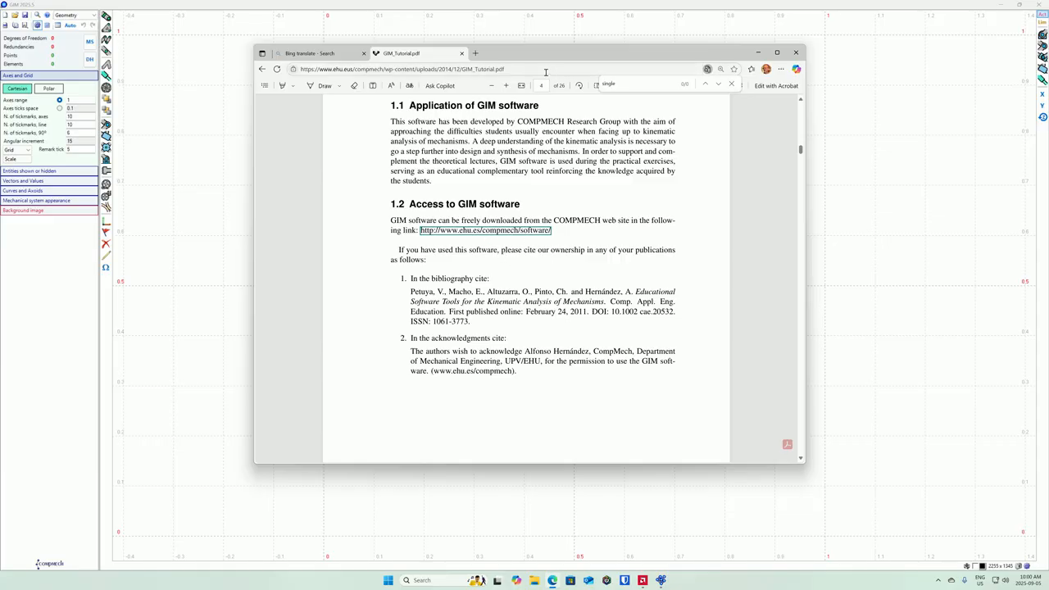
pyautogui.moveTo(534, 58); pyautogui.dragTo(1048, 75)
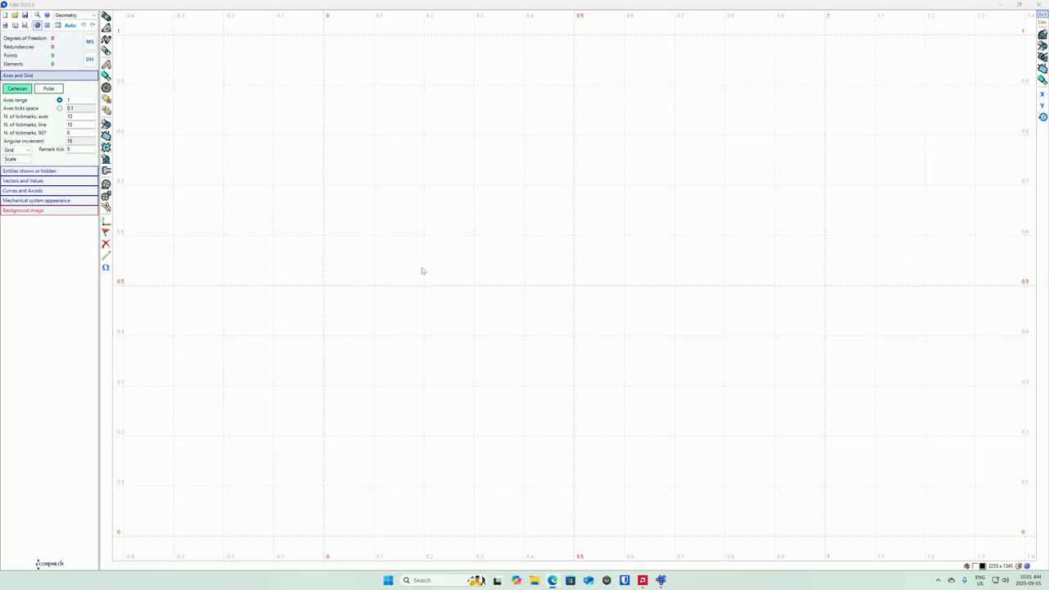
# Load the ArmGeom_v2 image as the background image
pyautogui.click(41, 211)
pyautogui.click(18, 223)
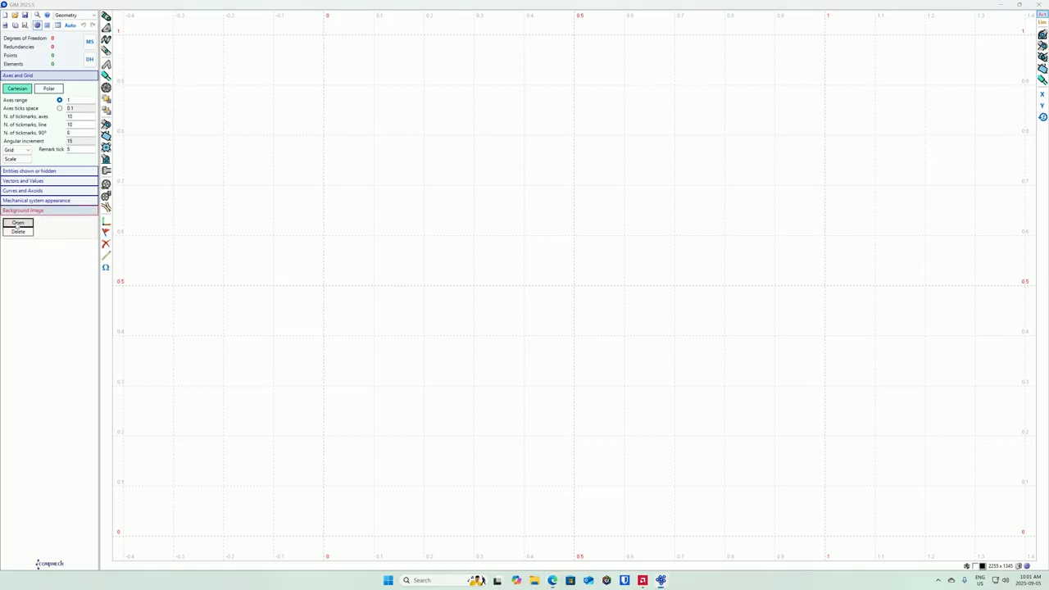
pyautogui.click(237, 90)
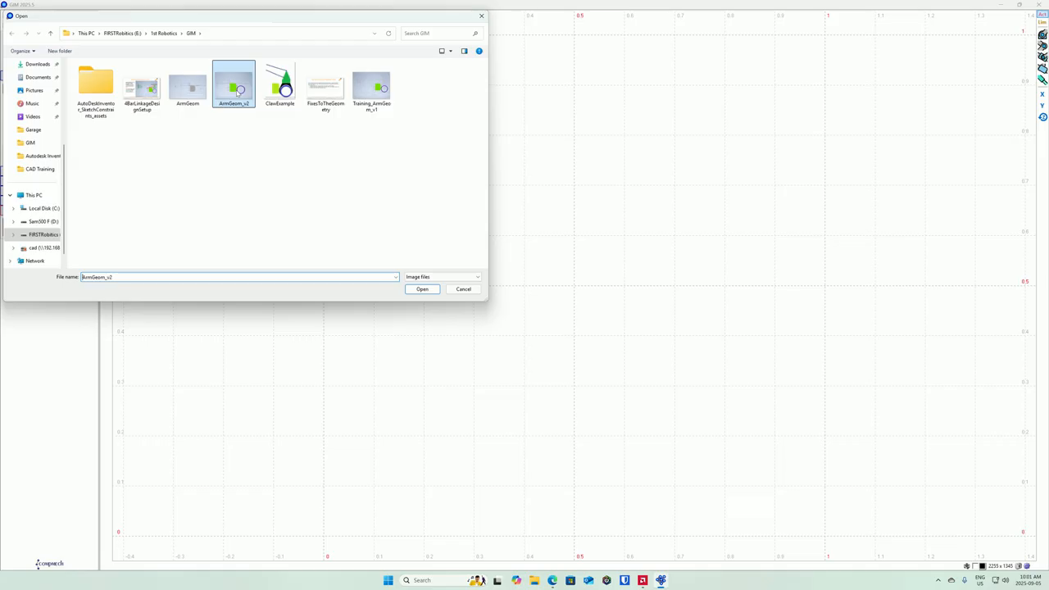
pyautogui.click(422, 289)
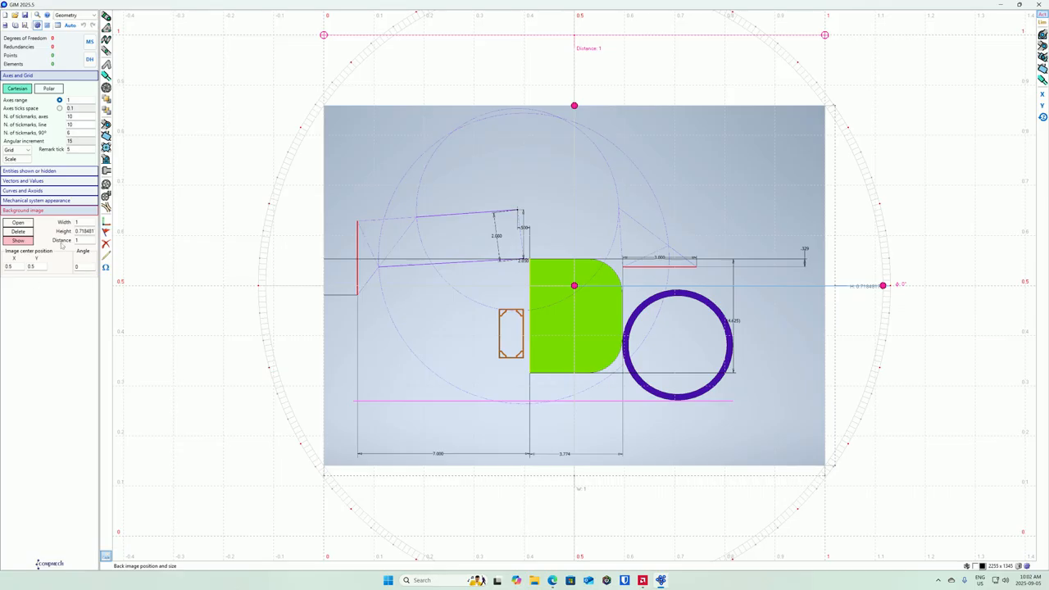
# Set the background image width to 5
pyautogui.click(29, 211)
pyautogui.click(28, 211)
pyautogui.click(85, 223)
pyautogui.press('Return')
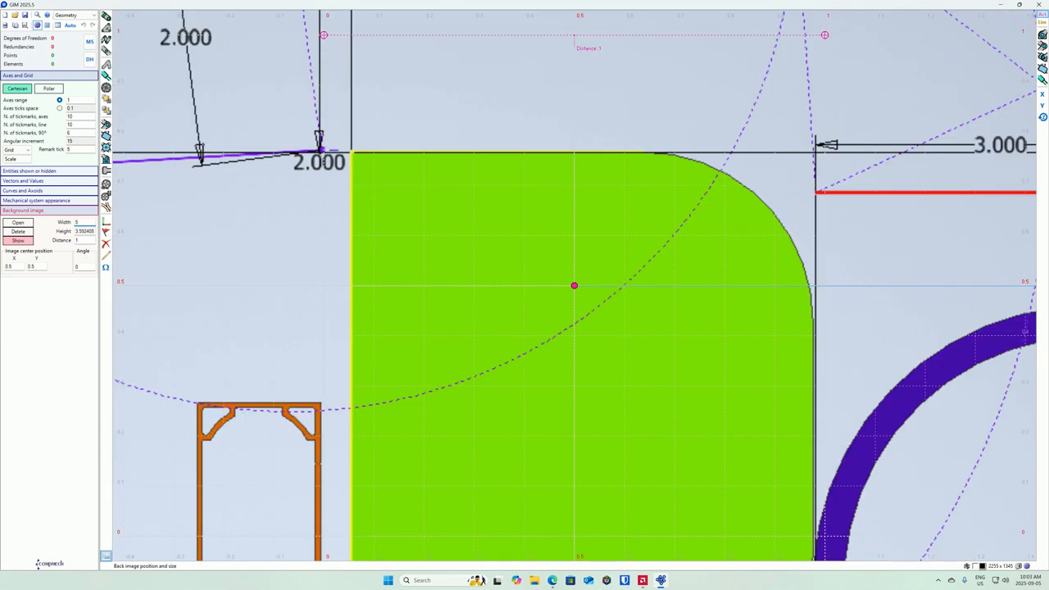
pyautogui.scroll(3, 437, 378)
pyautogui.scroll(-11, 437, 377)
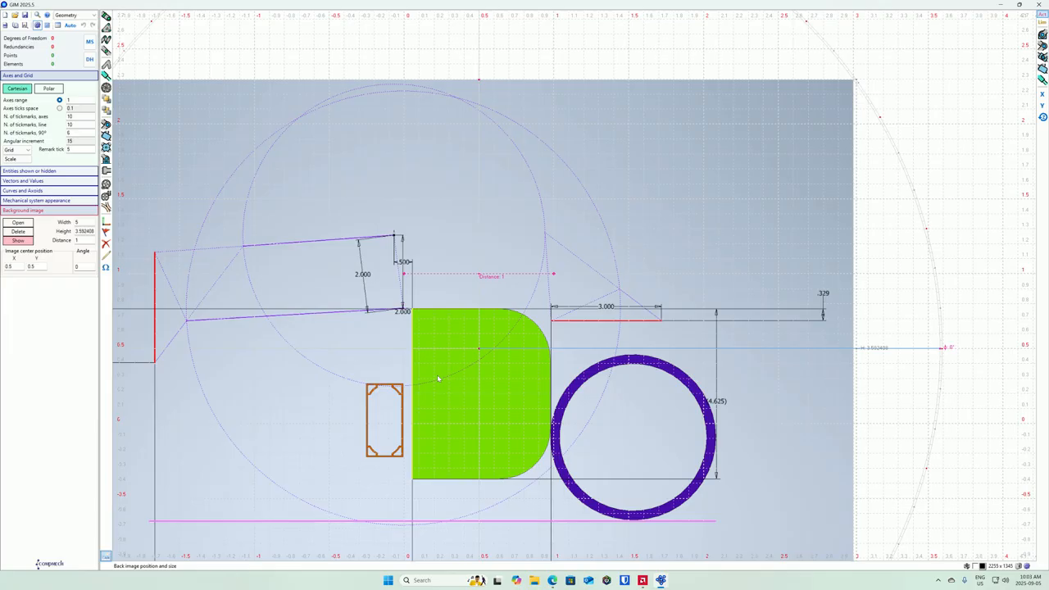
pyautogui.scroll(1, 437, 378)
pyautogui.scroll(-3, 437, 378)
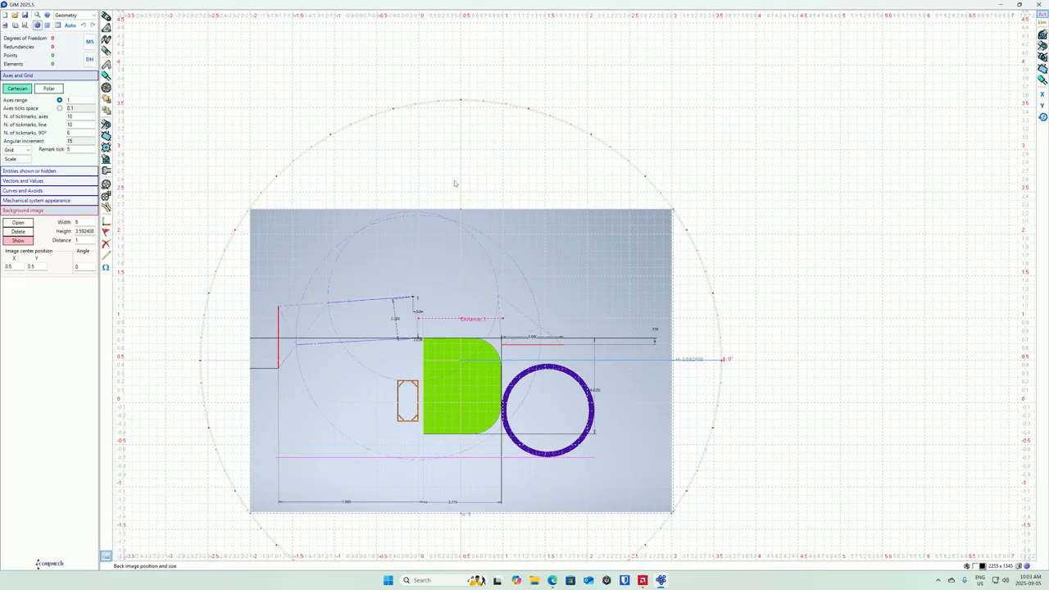
pyautogui.moveTo(455, 182)
pyautogui.mouseDown(button='middle')
pyautogui.moveTo(570, 109)
pyautogui.moveTo(561, 75)
pyautogui.mouseUp(button='middle')
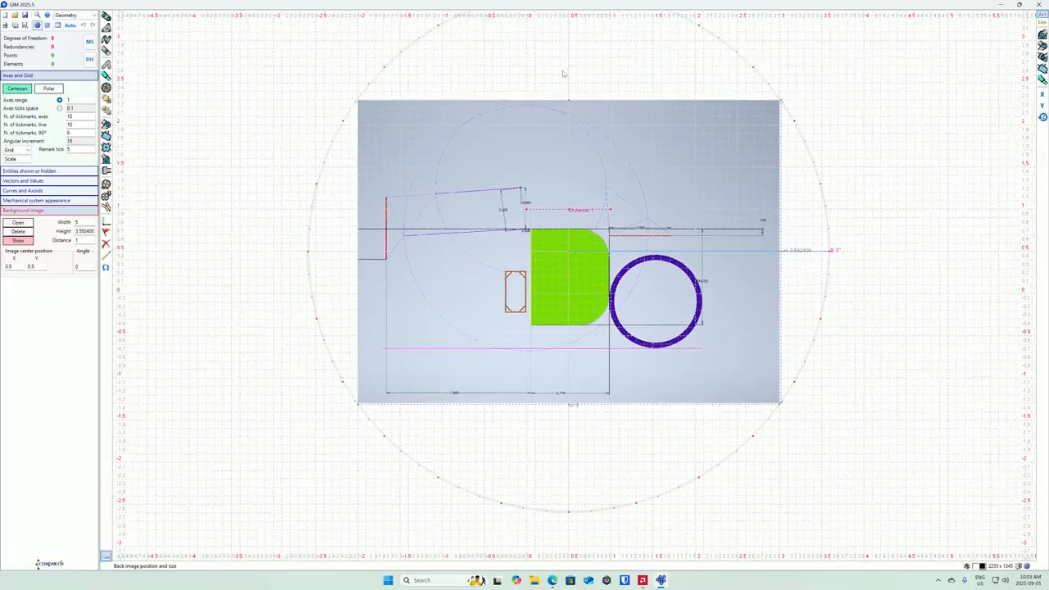
pyautogui.scroll(2, 554, 132)
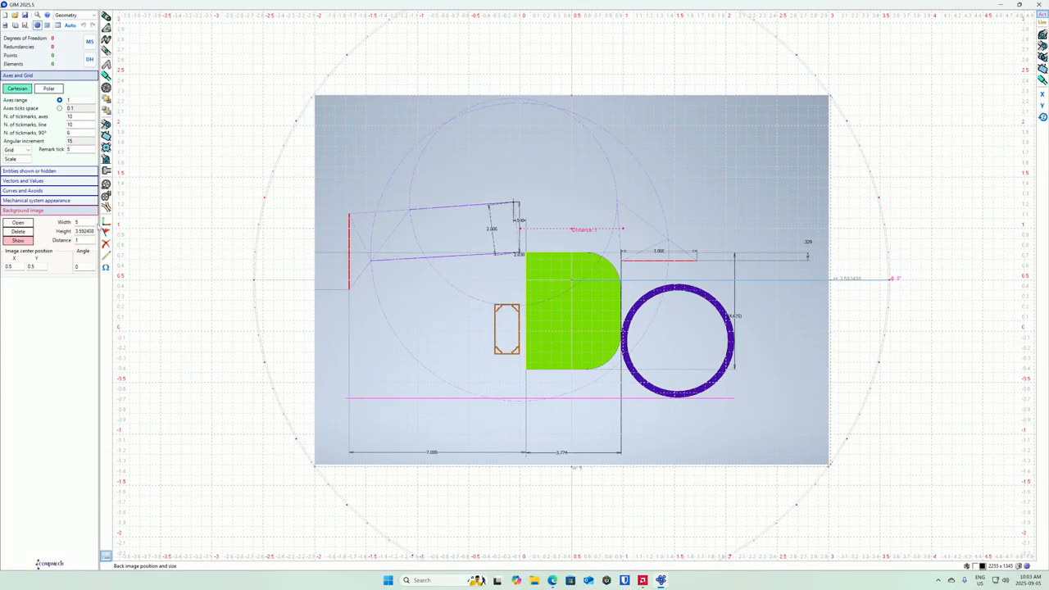
# Set the axes range to 10
pyautogui.click(47, 76)
pyautogui.click(46, 75)
pyautogui.click(78, 100)
pyautogui.write('0')
pyautogui.press('Return')
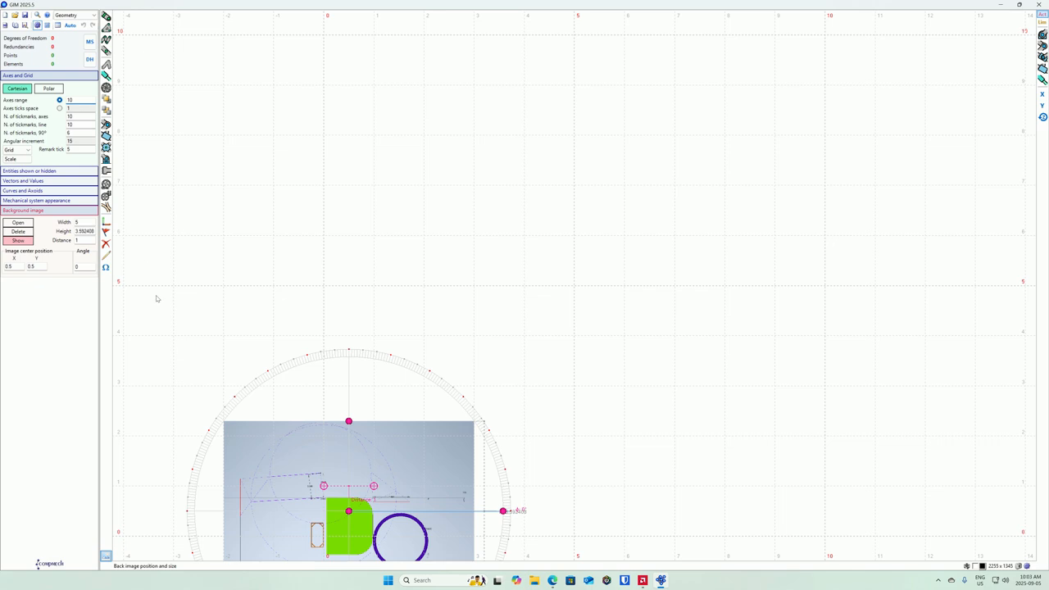
pyautogui.moveTo(282, 362); pyautogui.dragTo(477, 112)
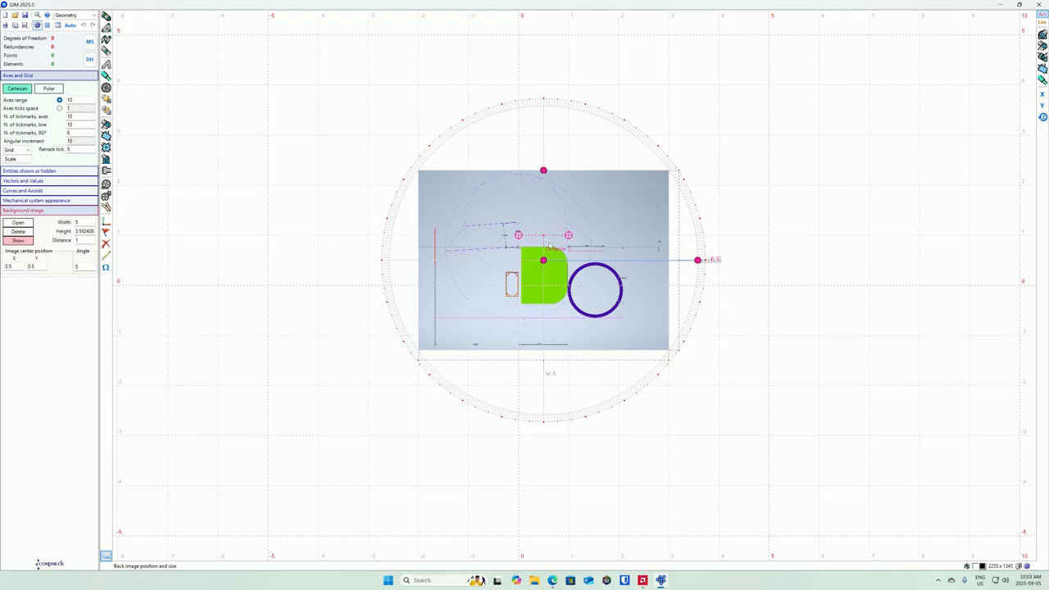
# Place the background image's two distance markers precisely on the ends of the 7.000 dimension line
pyautogui.scroll(5, 551, 246)
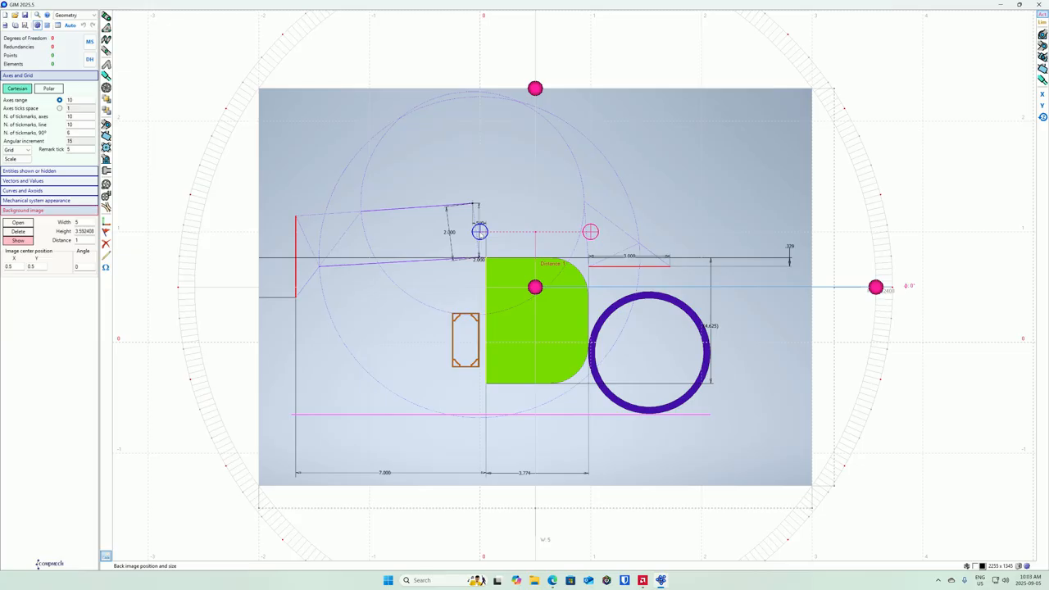
pyautogui.moveTo(480, 232)
pyautogui.mouseDown()
pyautogui.moveTo(374, 294)
pyautogui.moveTo(340, 332)
pyautogui.moveTo(295, 473)
pyautogui.mouseUp()
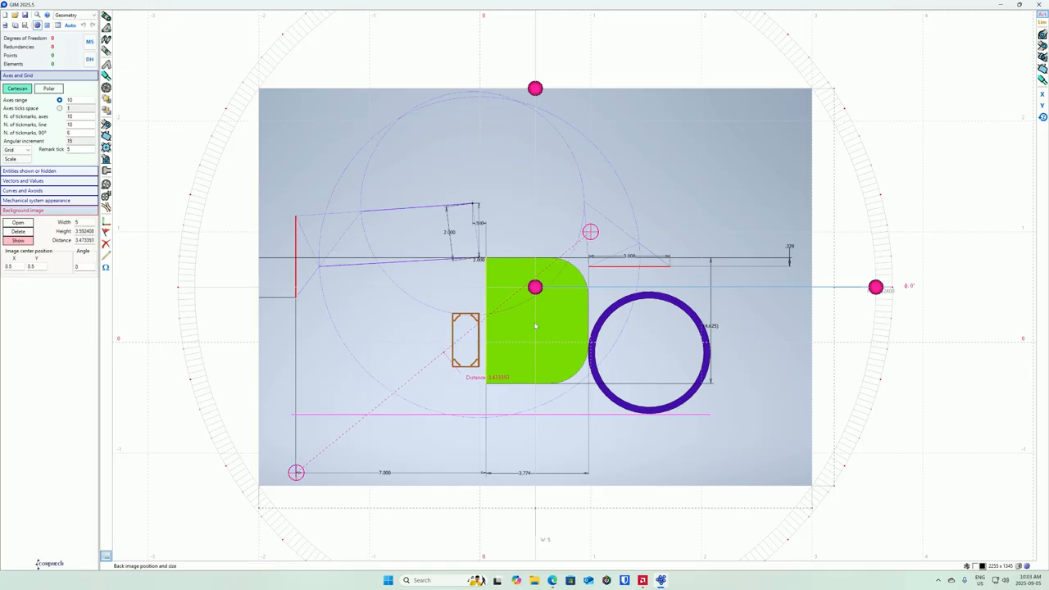
pyautogui.moveTo(589, 232)
pyautogui.mouseDown()
pyautogui.moveTo(482, 449)
pyautogui.moveTo(486, 471)
pyautogui.mouseUp()
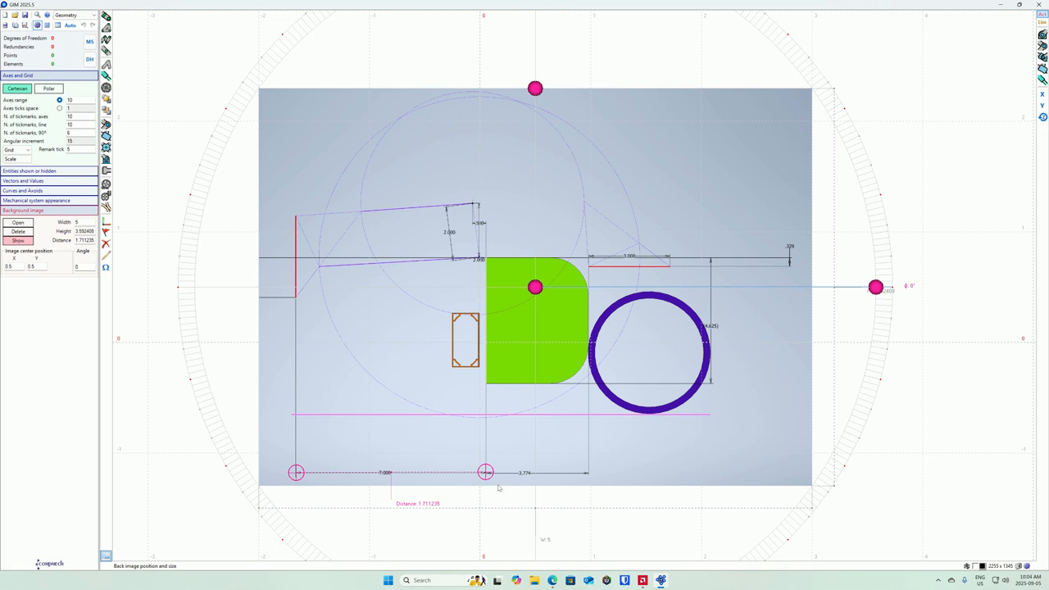
pyautogui.scroll(5, 482, 483)
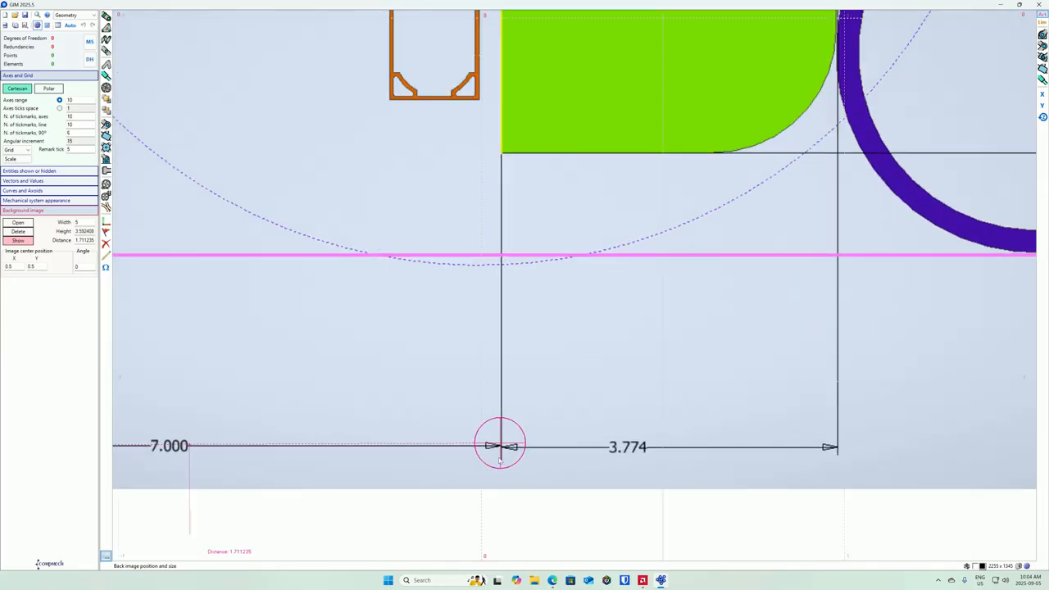
pyautogui.moveTo(500, 445); pyautogui.dragTo(501, 447)
pyautogui.scroll(-3, 437, 468)
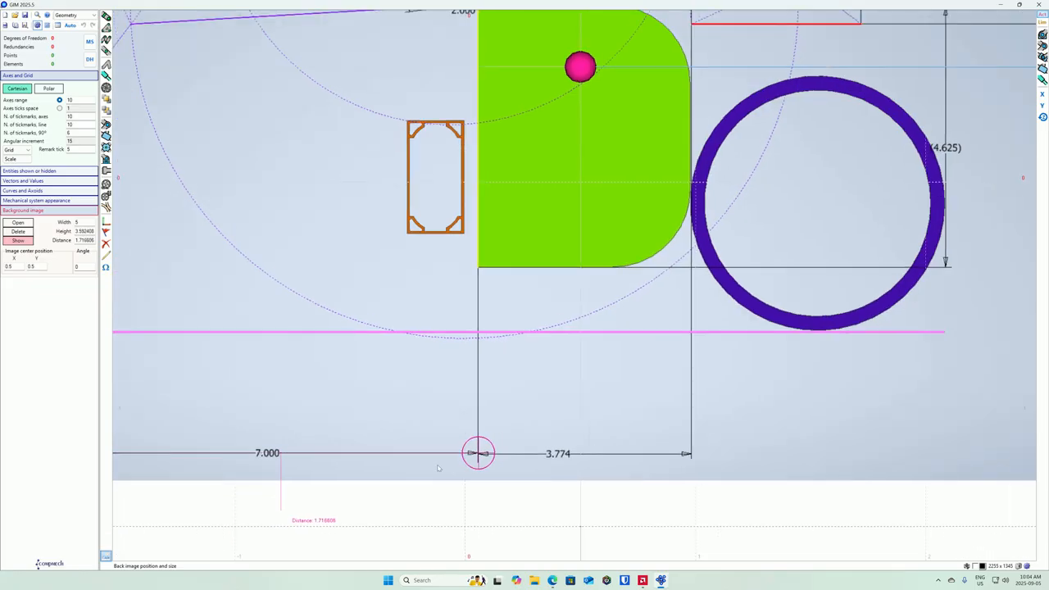
pyautogui.scroll(5, 181, 457)
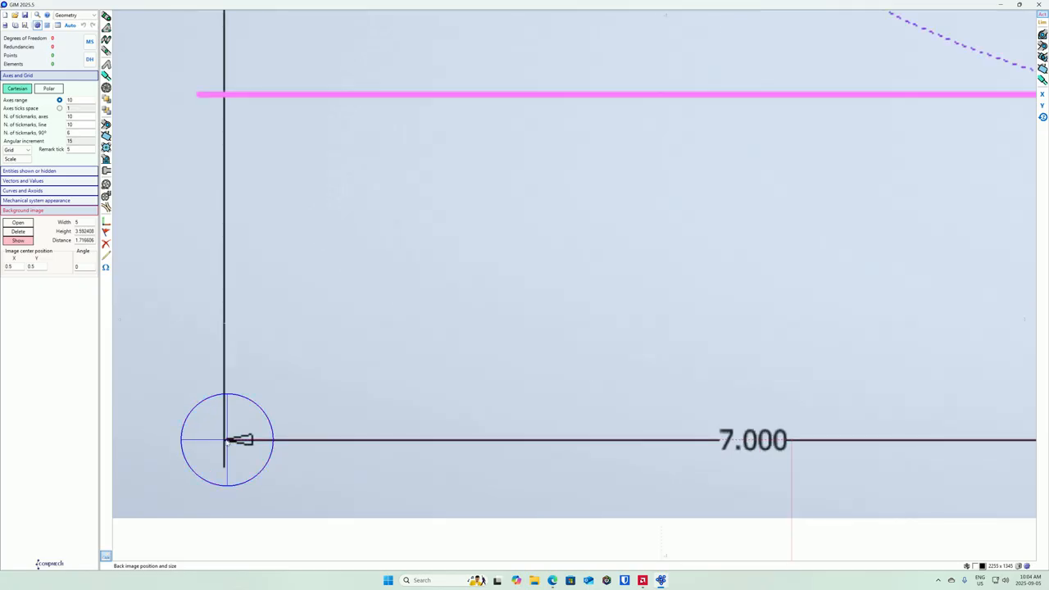
pyautogui.moveTo(227, 440); pyautogui.dragTo(225, 442)
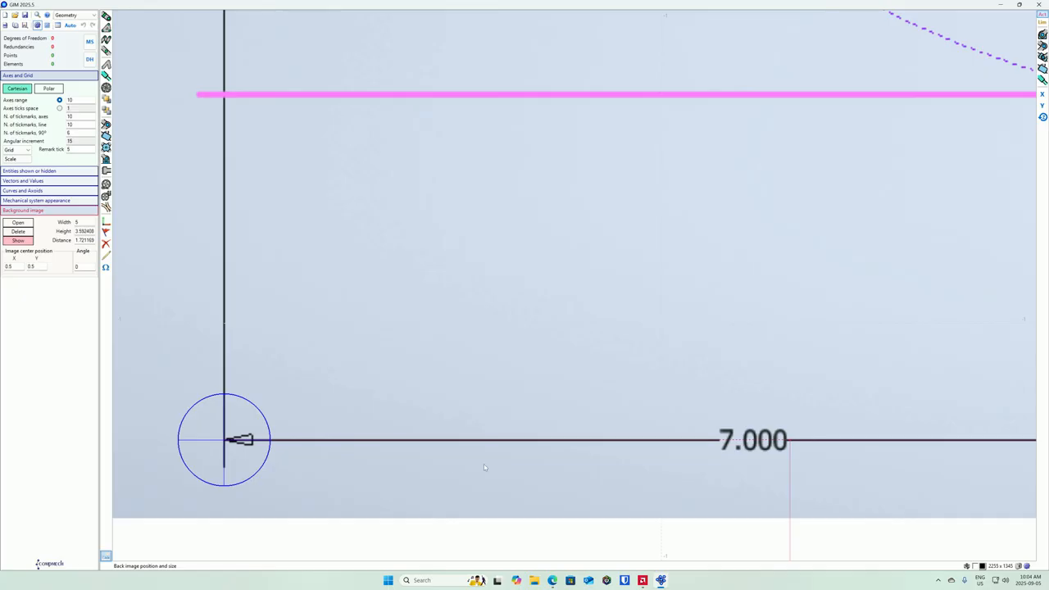
pyautogui.scroll(-5, 510, 469)
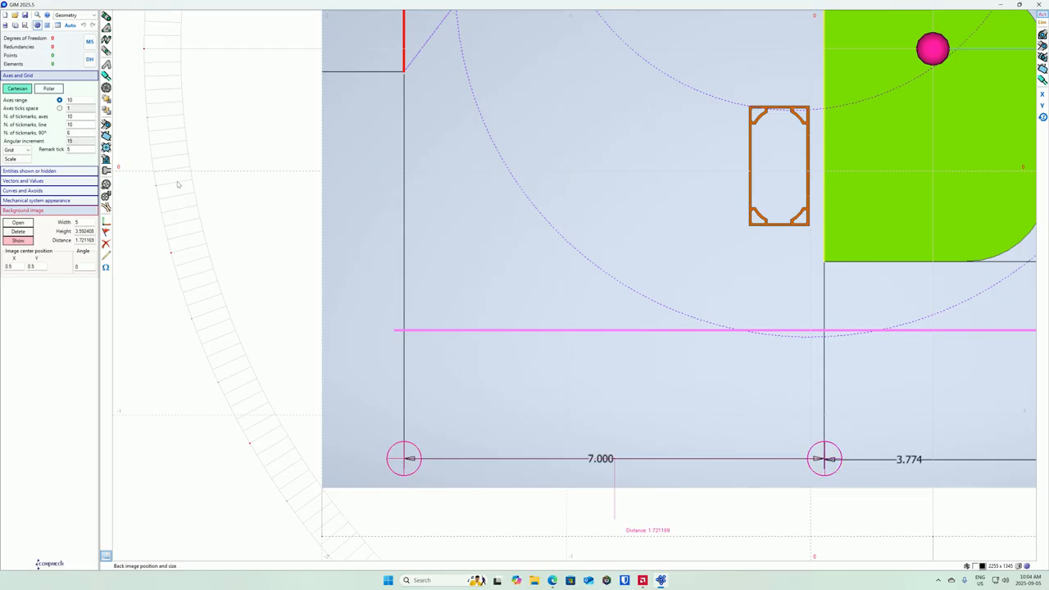
# Scale the background image by setting the reference distance between its markers to 7
pyautogui.doubleClick(85, 240)
pyautogui.write('7')
pyautogui.press('Return')
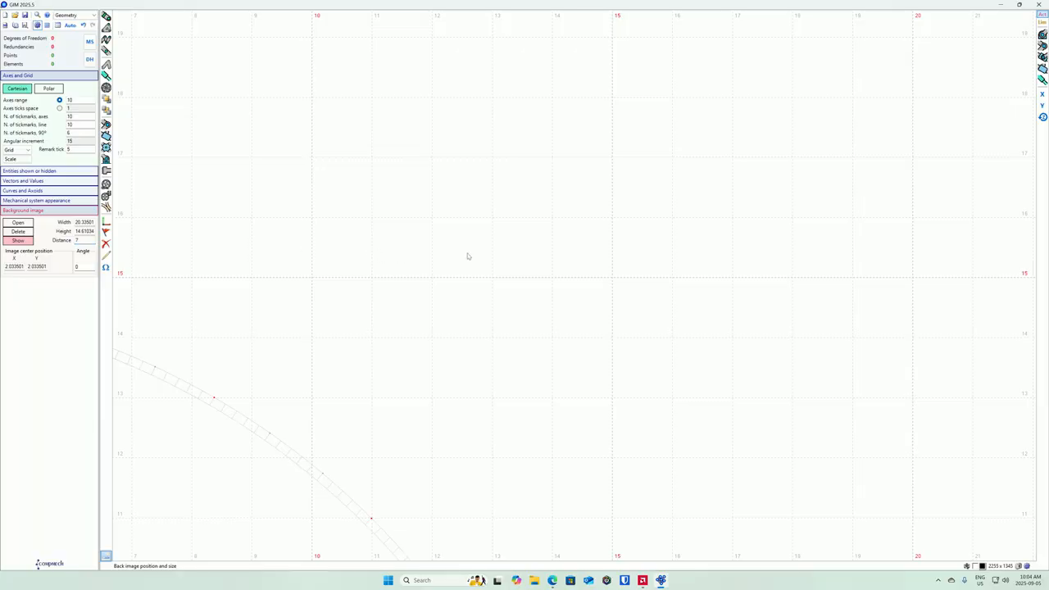
pyautogui.scroll(-10, 467, 256)
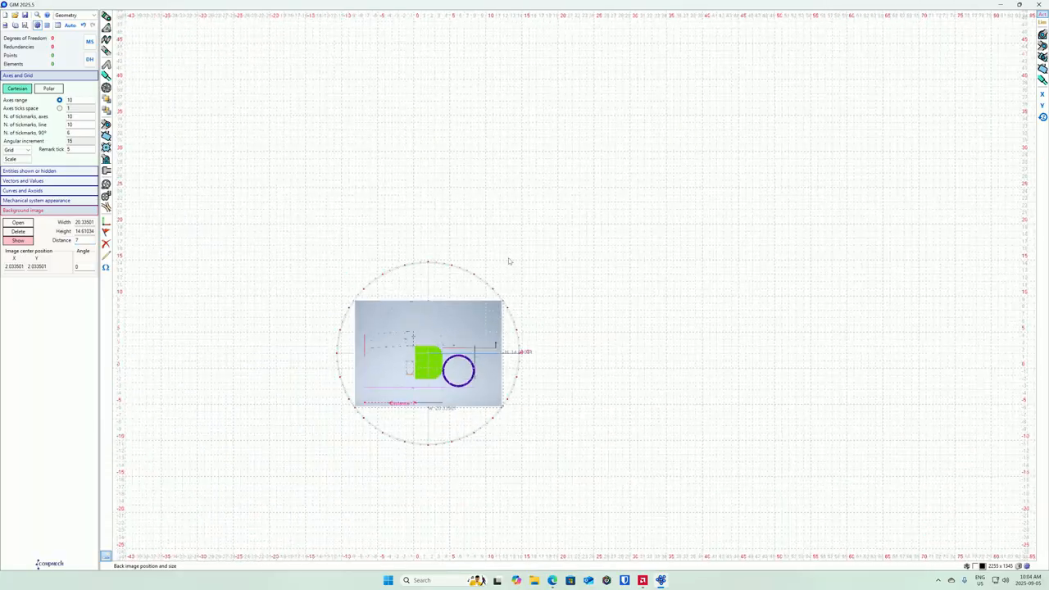
pyautogui.scroll(5, 405, 440)
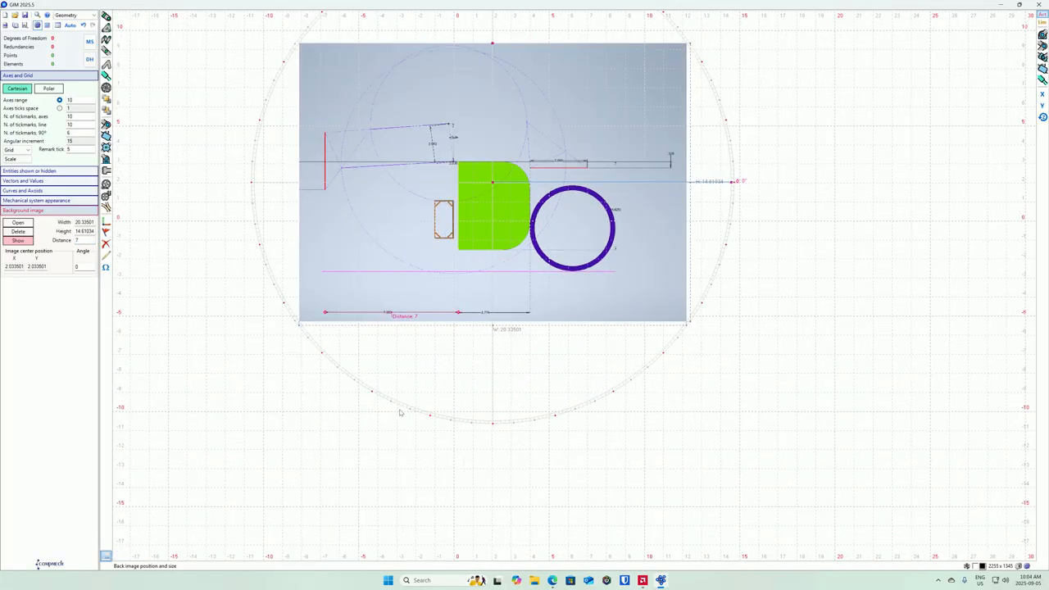
pyautogui.scroll(1, 432, 344)
pyautogui.scroll(1, 393, 320)
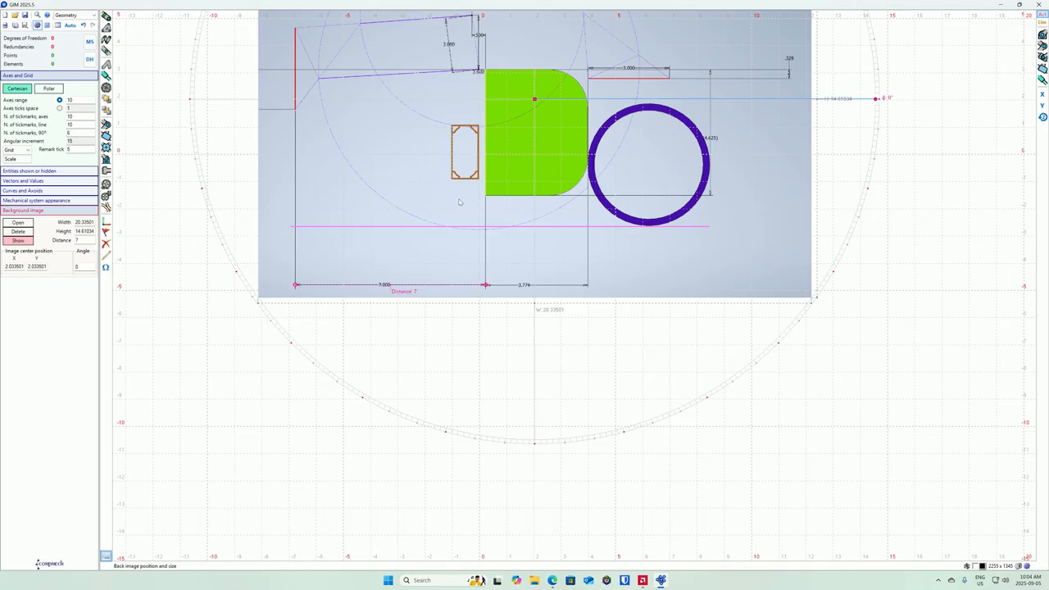
pyautogui.scroll(1, 460, 199)
pyautogui.scroll(-4, 460, 197)
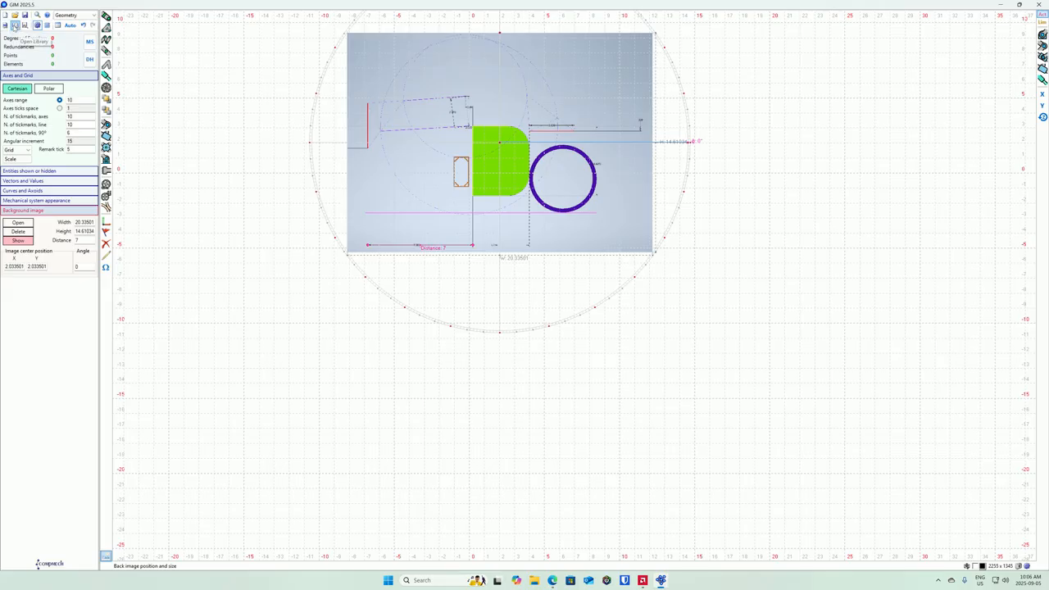
# Try to open the mechanism library and cancel at the save prompt
pyautogui.click(15, 25)
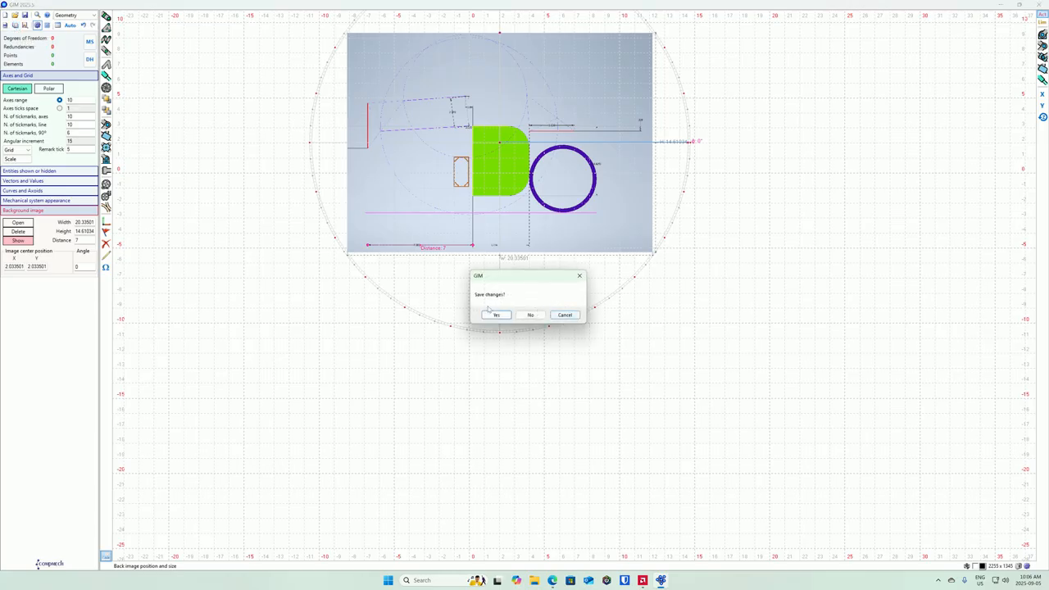
pyautogui.click(565, 315)
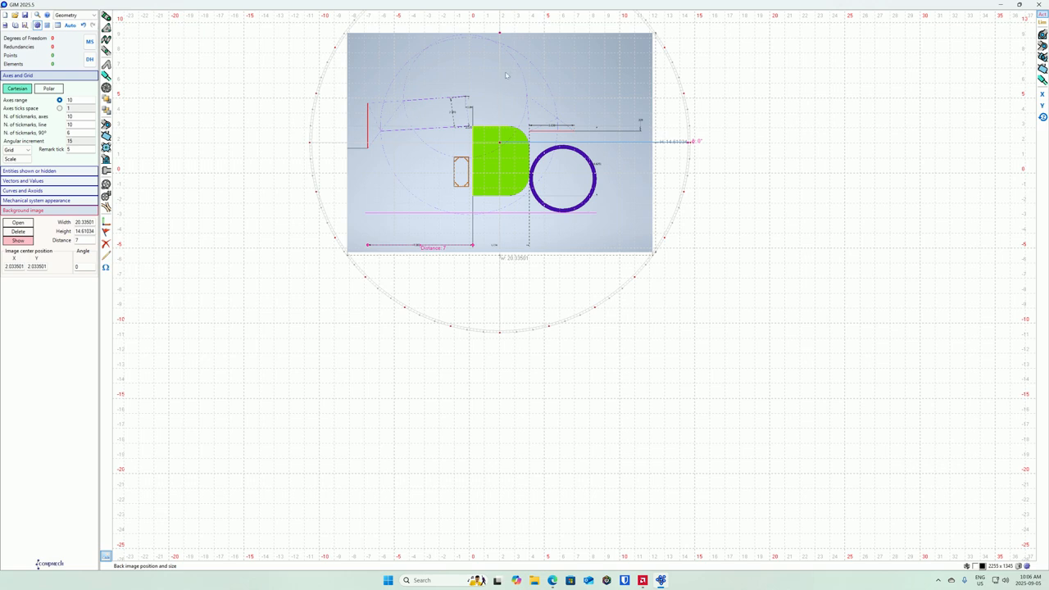
# Reselect the Geometry module and decline saving the changes
pyautogui.scroll(5, 505, 76)
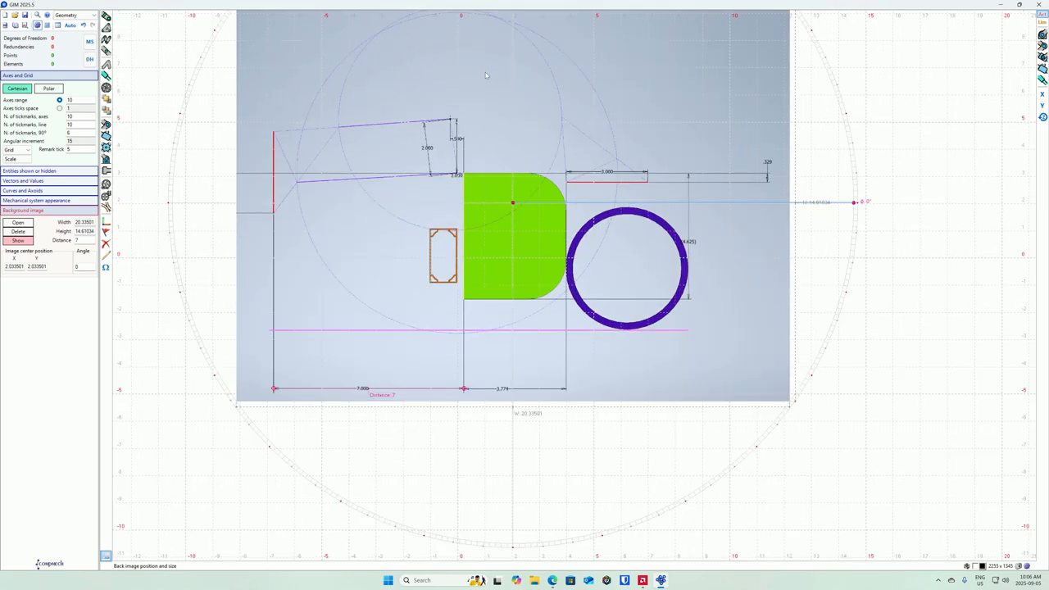
pyautogui.scroll(1, 485, 76)
pyautogui.click(92, 15)
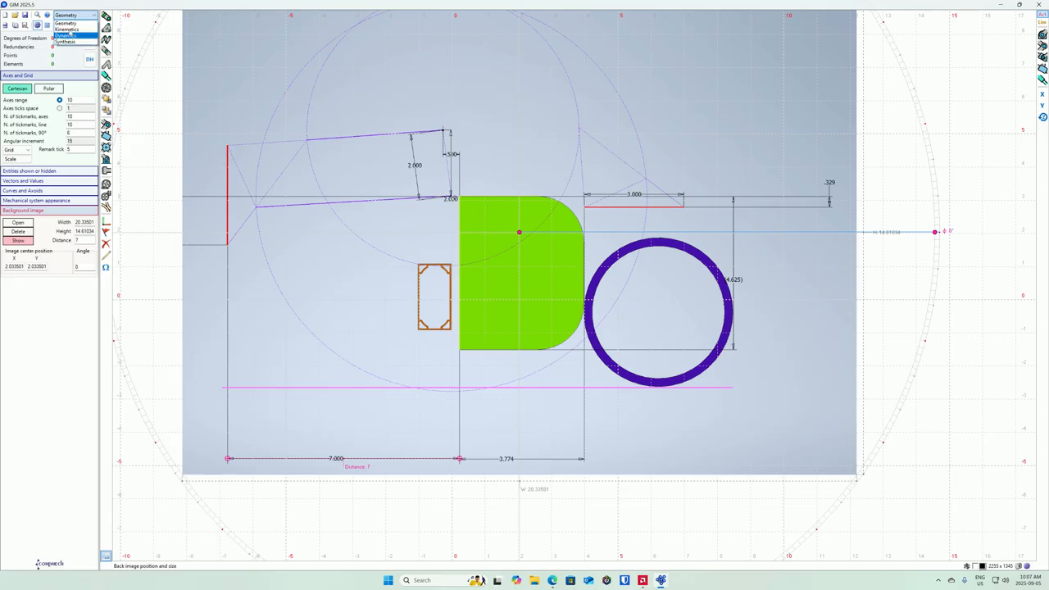
pyautogui.click(71, 25)
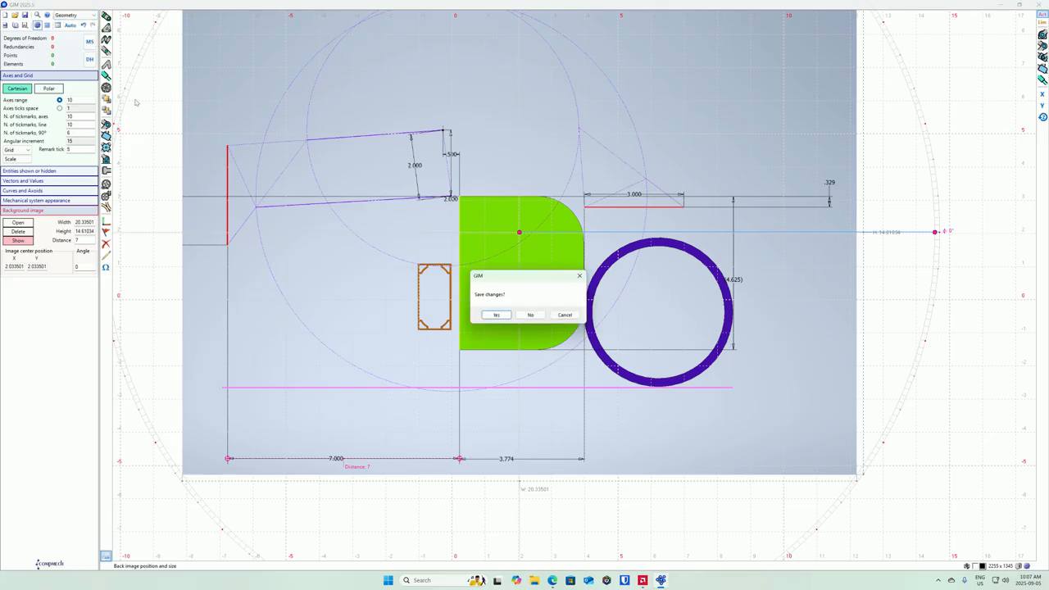
pyautogui.click(529, 316)
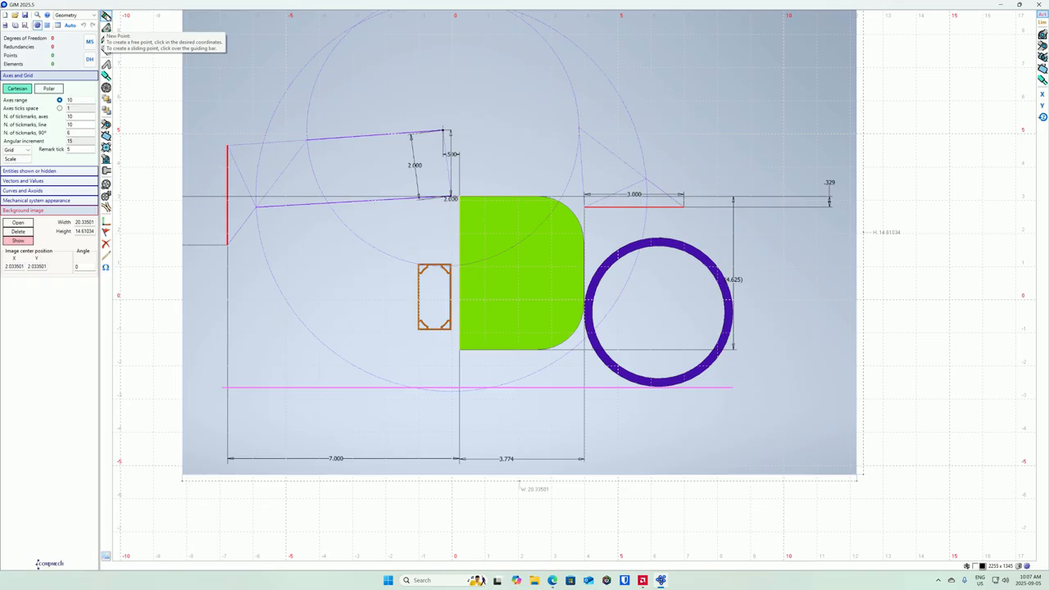
# Place six free points on the background sketch: both ends of the red line, both inner coupler joints, and the two arm pivots
pyautogui.click(107, 16)
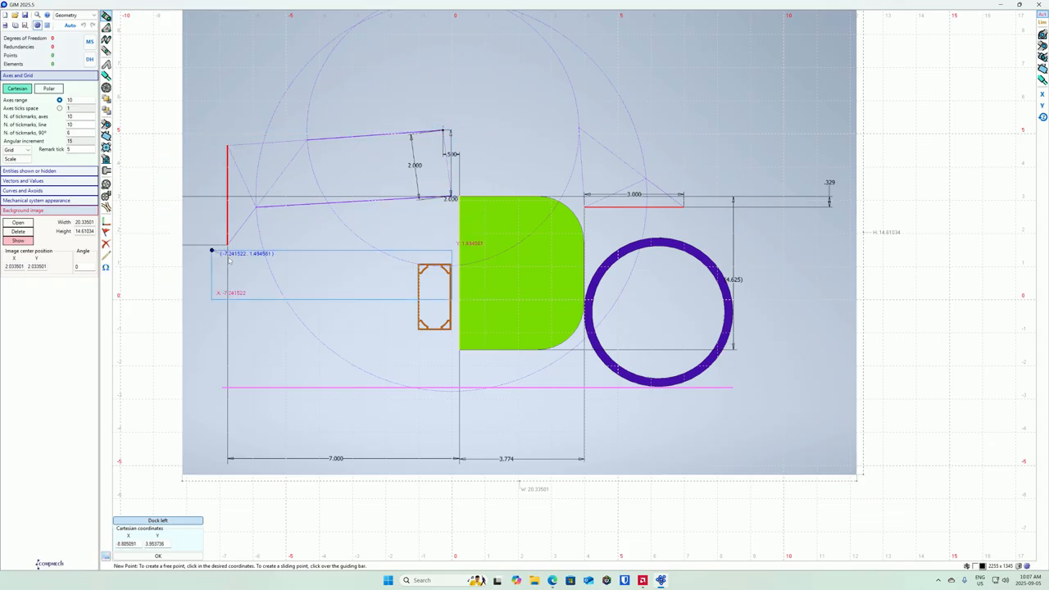
pyautogui.click(227, 147)
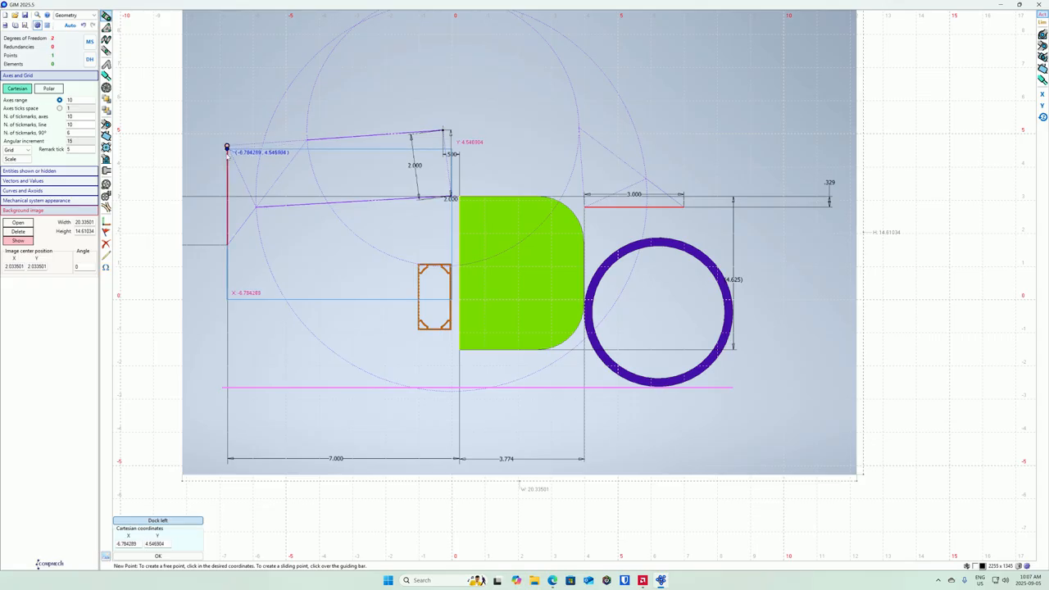
pyautogui.click(226, 244)
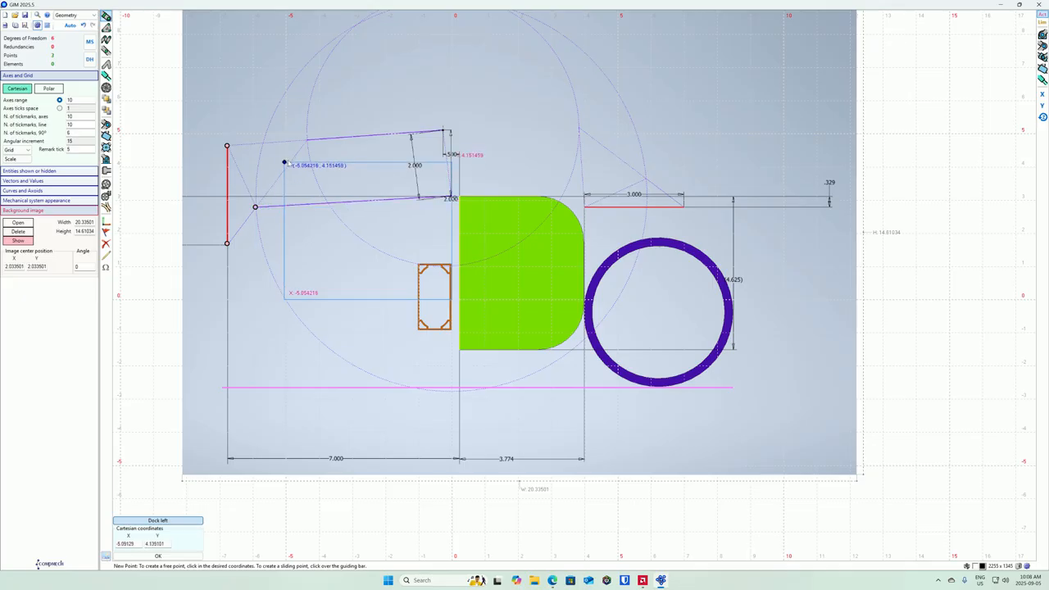
pyautogui.click(308, 141)
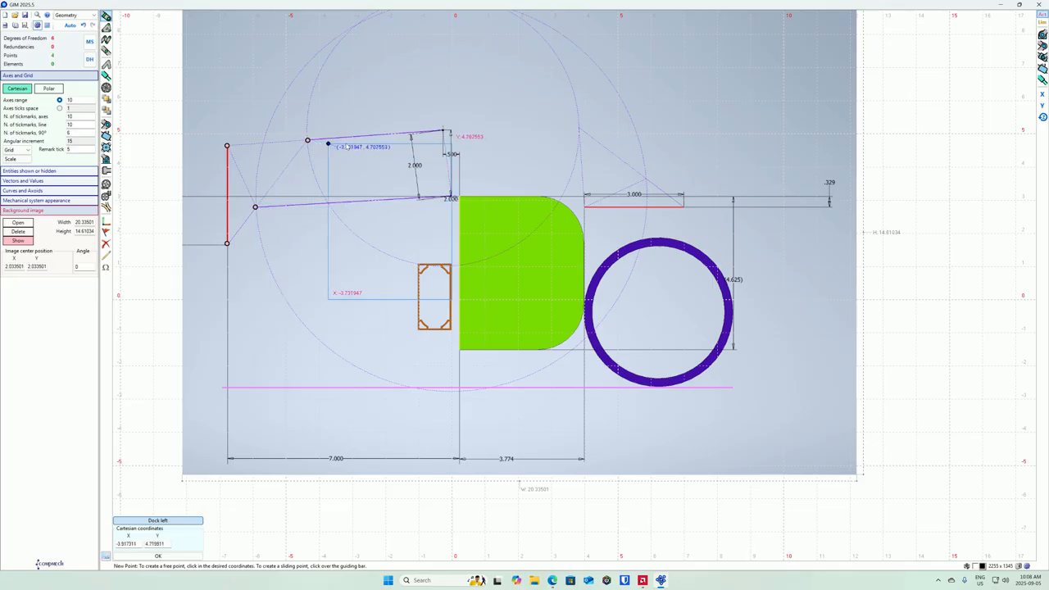
pyautogui.click(443, 130)
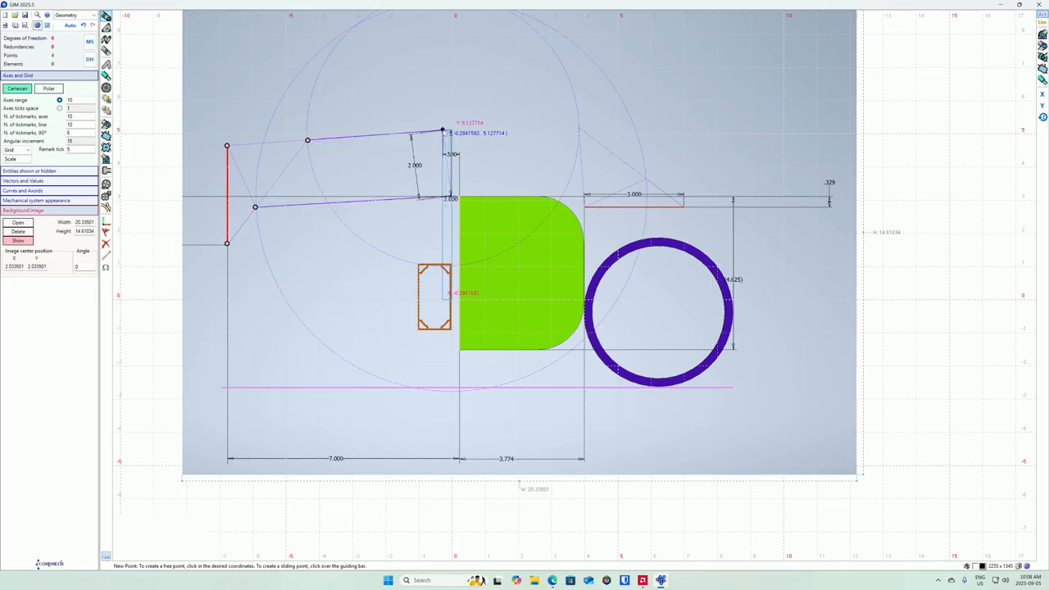
pyautogui.click(449, 198)
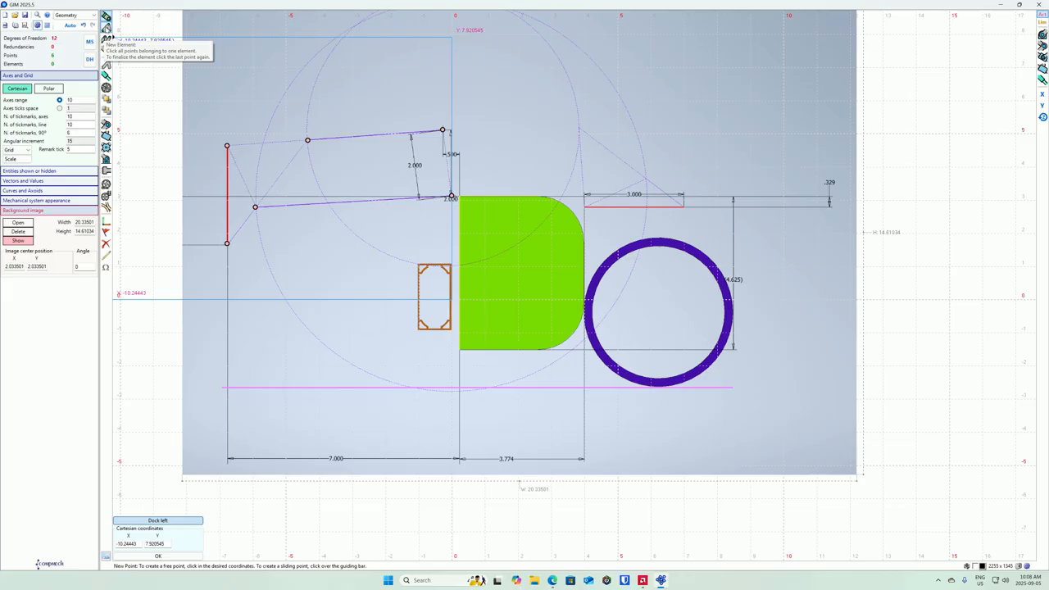
# Create two bar elements, one along the upper arm line and one along the lower arm line, each joining its coupler joint to its pivot
pyautogui.click(106, 27)
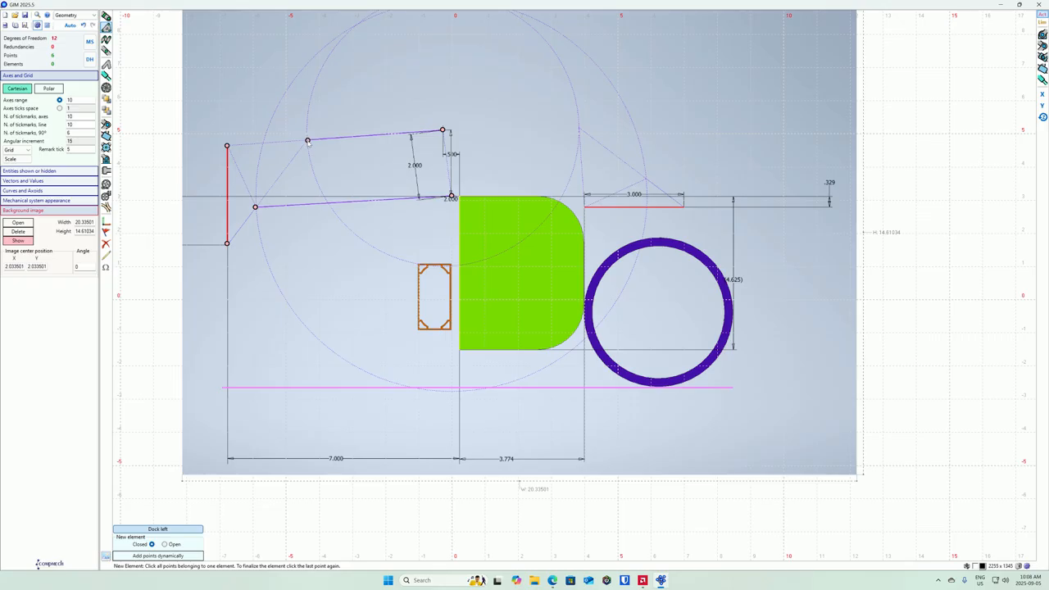
pyautogui.click(307, 140)
pyautogui.doubleClick(442, 130)
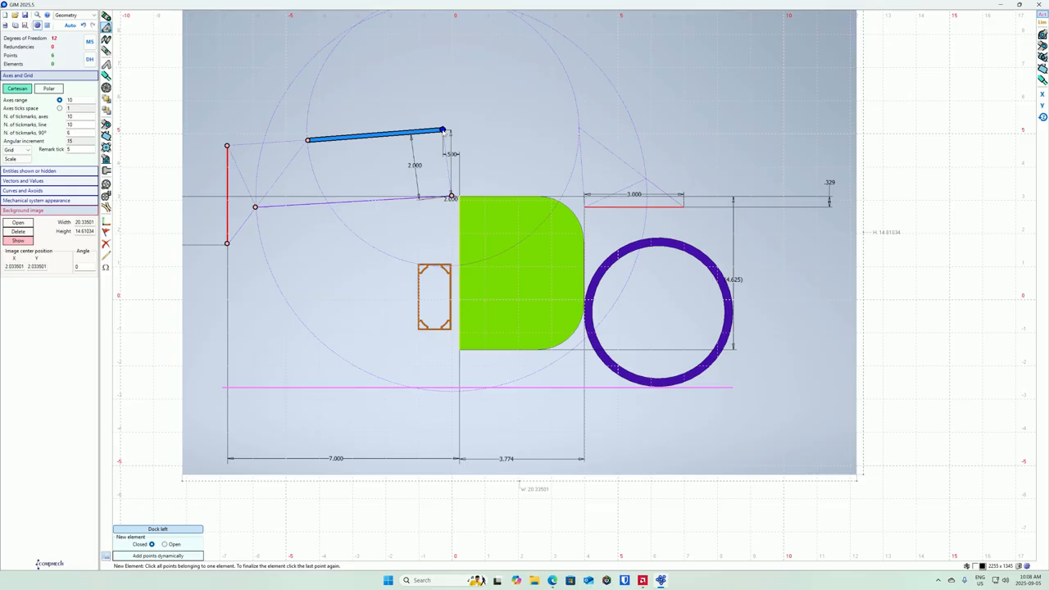
pyautogui.click(442, 129)
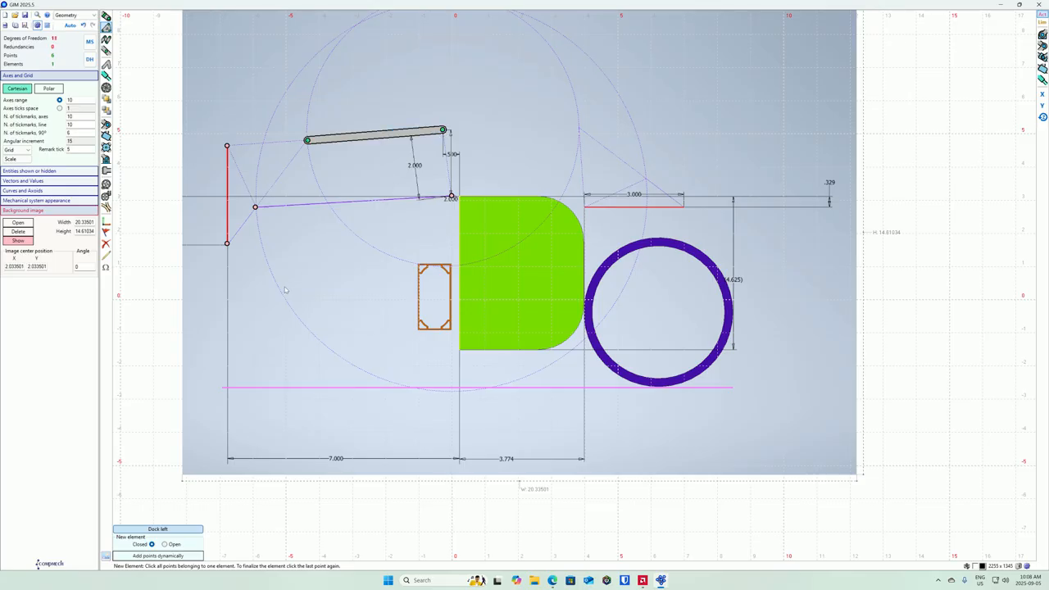
pyautogui.click(255, 208)
pyautogui.click(451, 197)
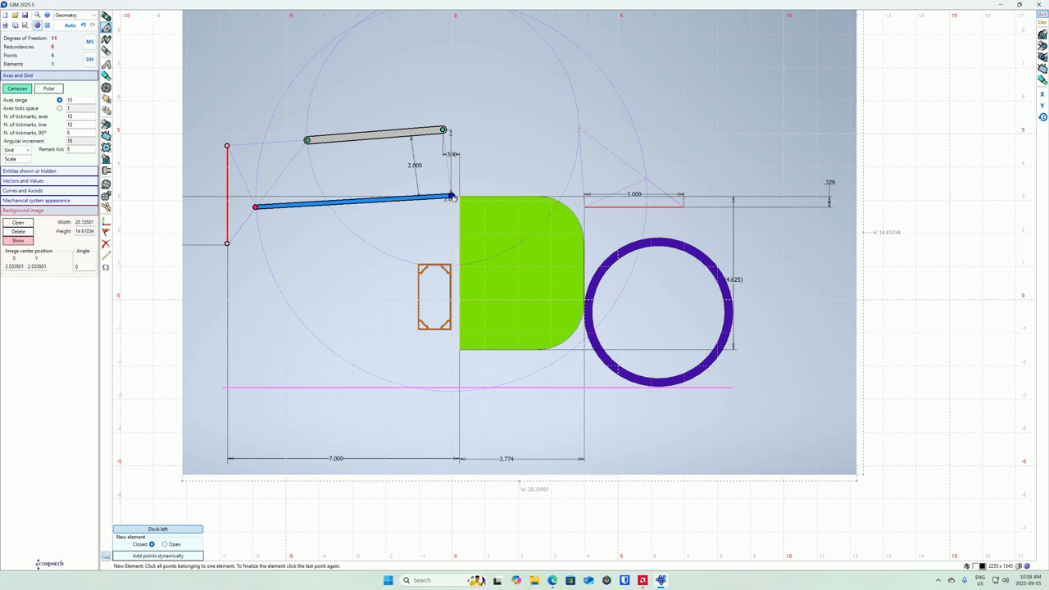
pyautogui.click(450, 196)
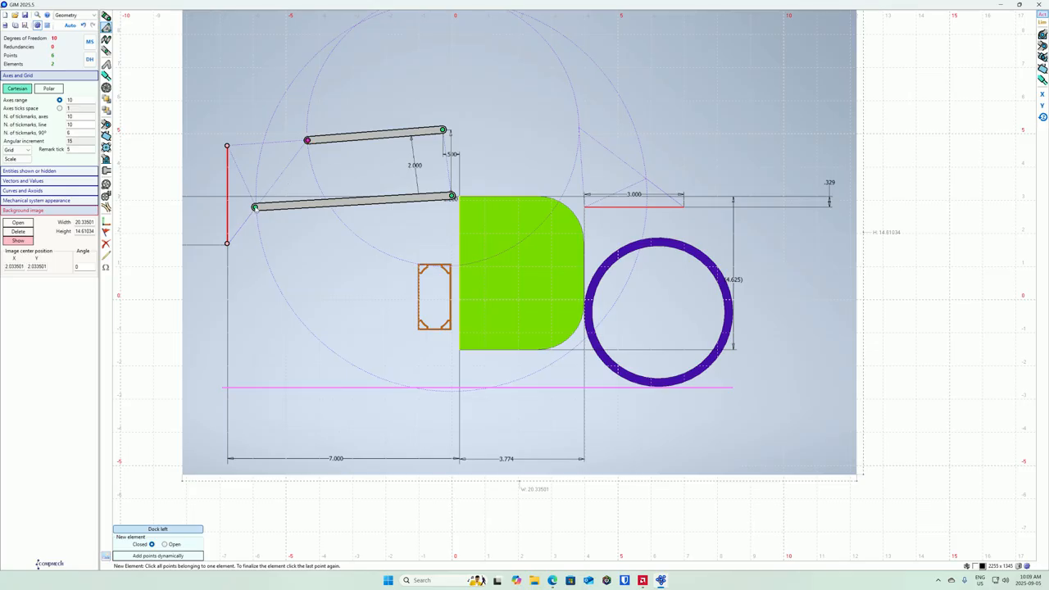
# Create a closed four-point coupler element through the two inner coupler joints and both ends of the red line
pyautogui.click(255, 207)
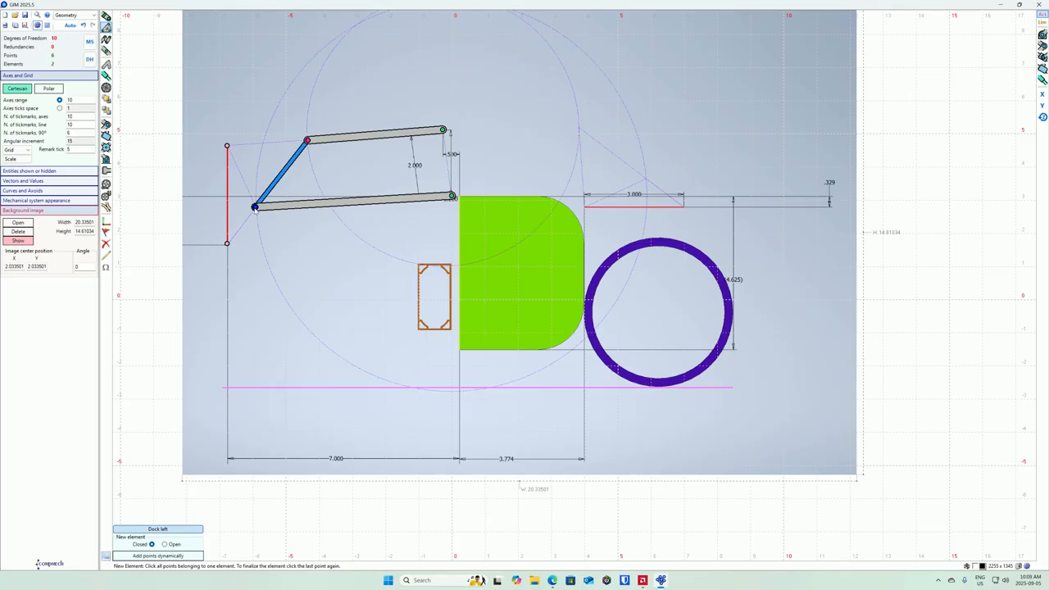
pyautogui.click(227, 244)
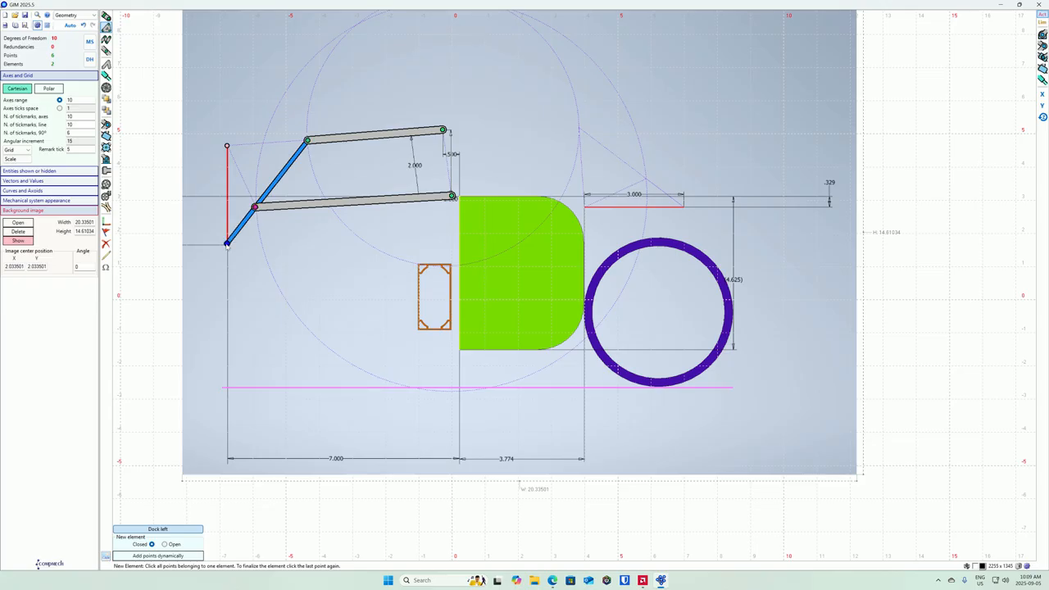
pyautogui.click(226, 146)
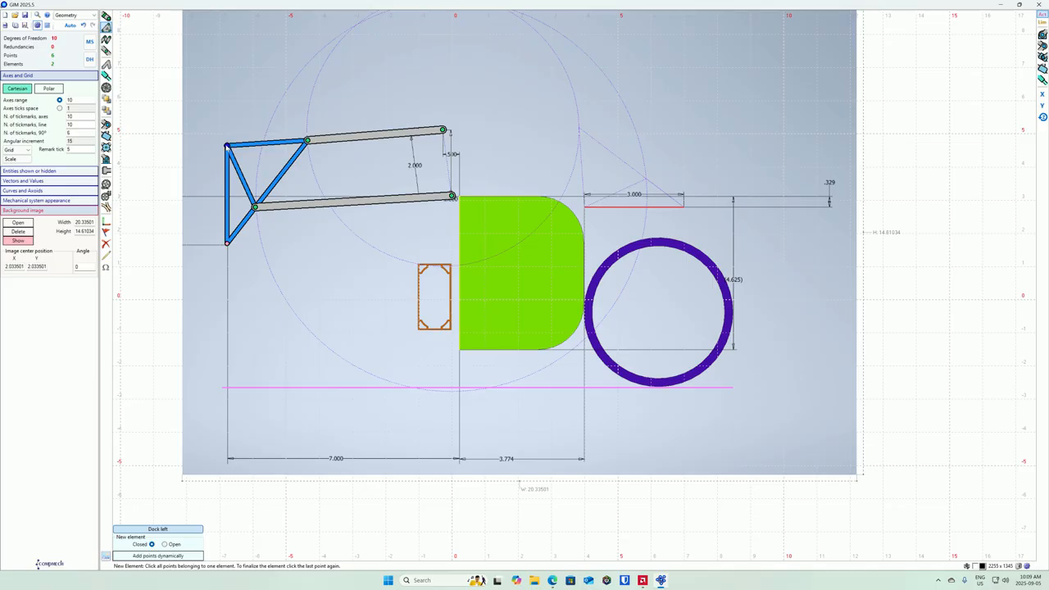
pyautogui.click(227, 146)
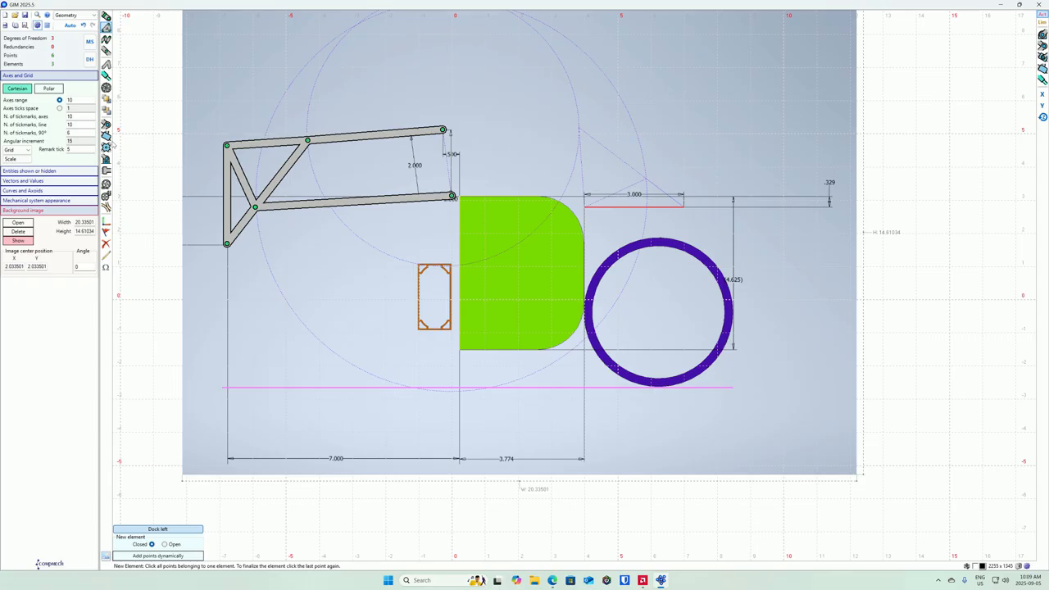
# Assign revolute joints to the two coupler connections and the two arm pivots
pyautogui.click(106, 124)
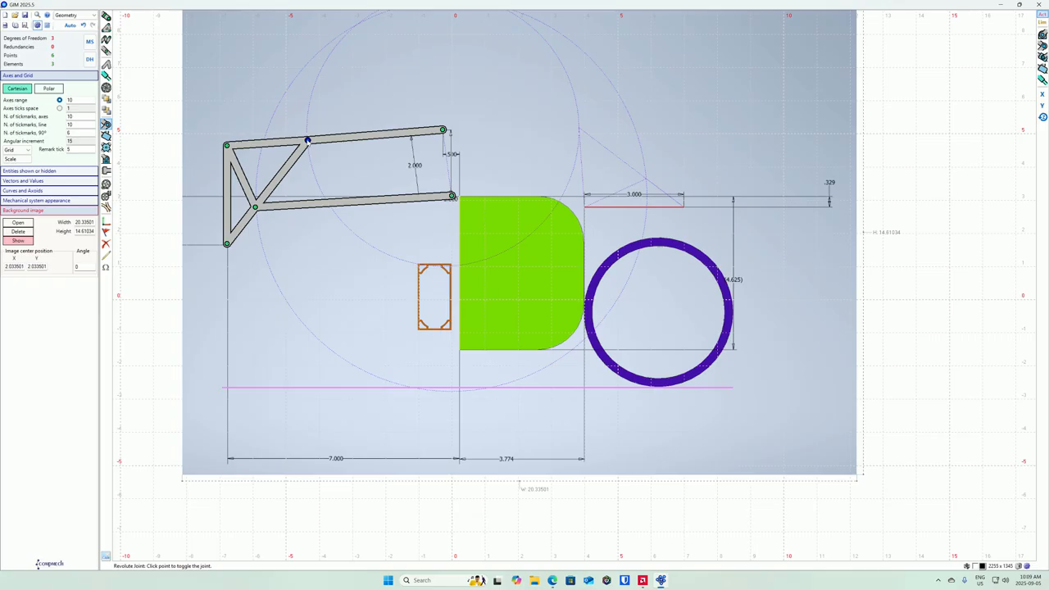
pyautogui.click(307, 140)
pyautogui.click(442, 130)
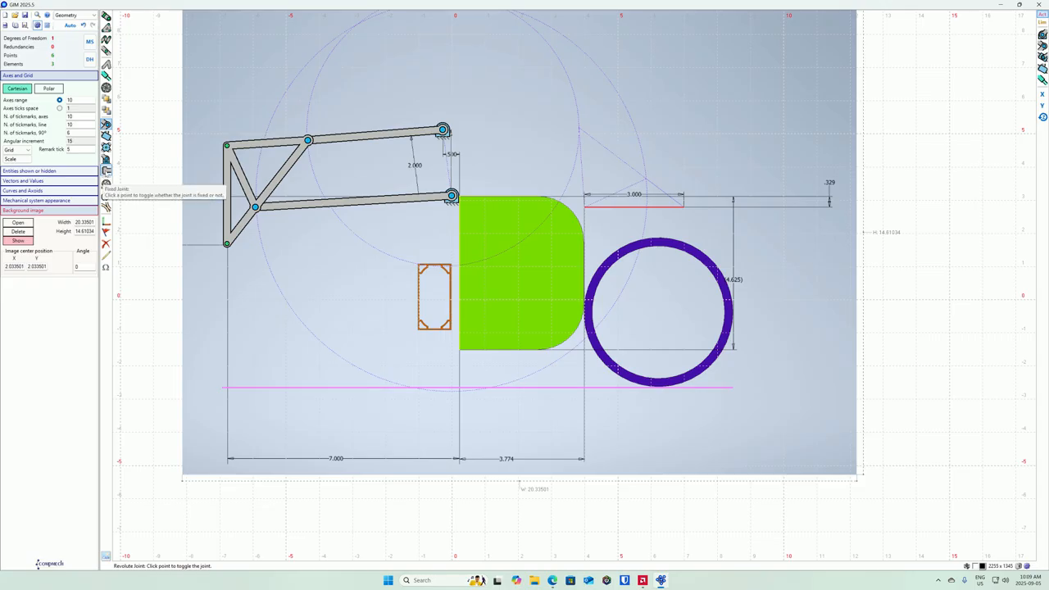
# Toggle the fixed state of the lower arm's pivot joint off and back on
pyautogui.click(106, 171)
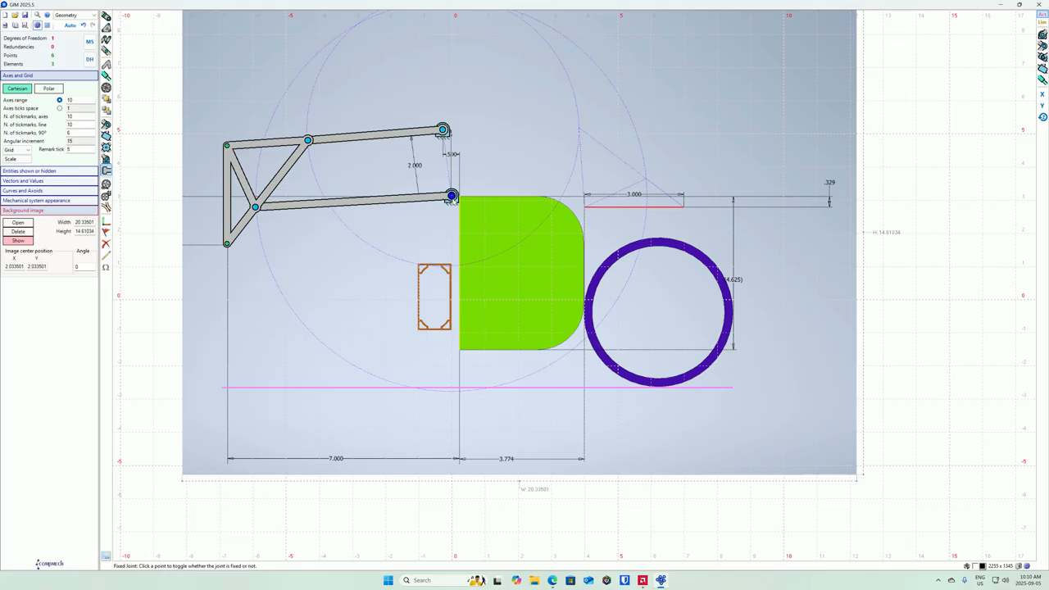
pyautogui.click(451, 197)
pyautogui.scroll(6, 452, 198)
pyautogui.scroll(-6, 453, 199)
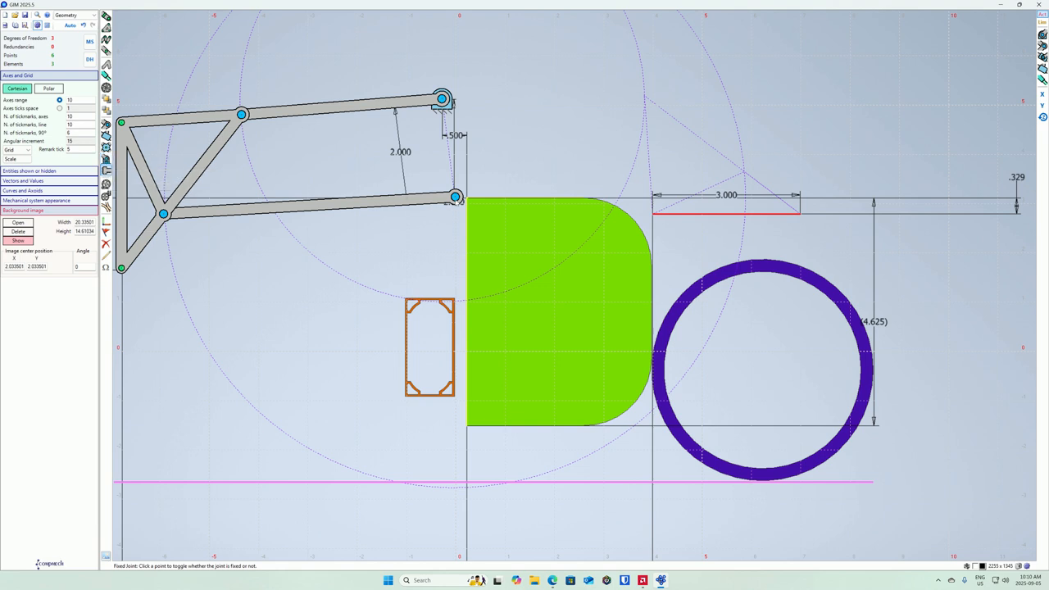
pyautogui.click(456, 197)
# Switch to the Kinematics module and add an absolute rotation actuator to the lower arm bar
pyautogui.scroll(-5, 295, 144)
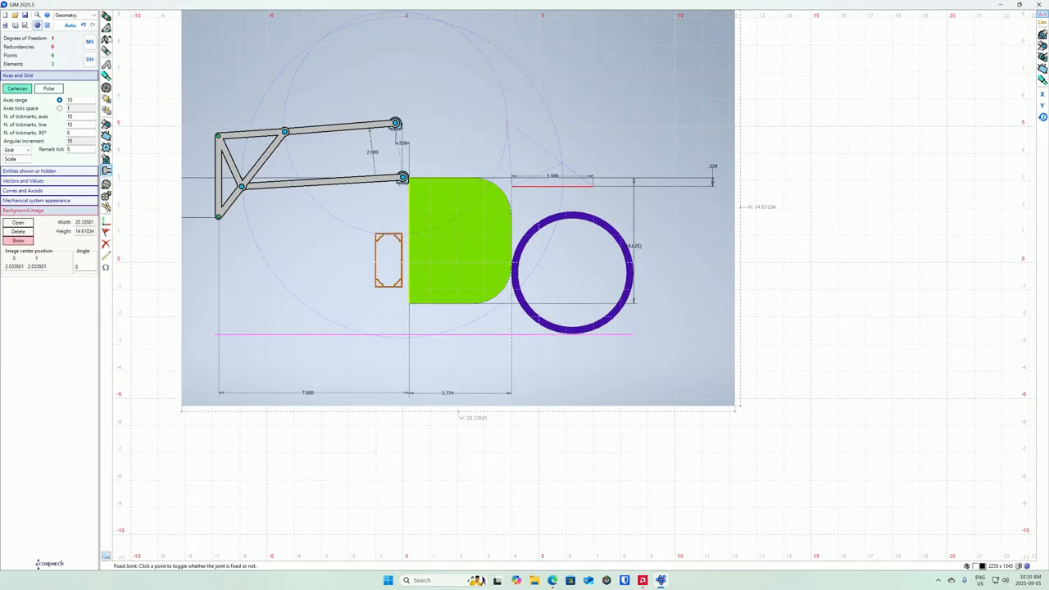
pyautogui.click(96, 16)
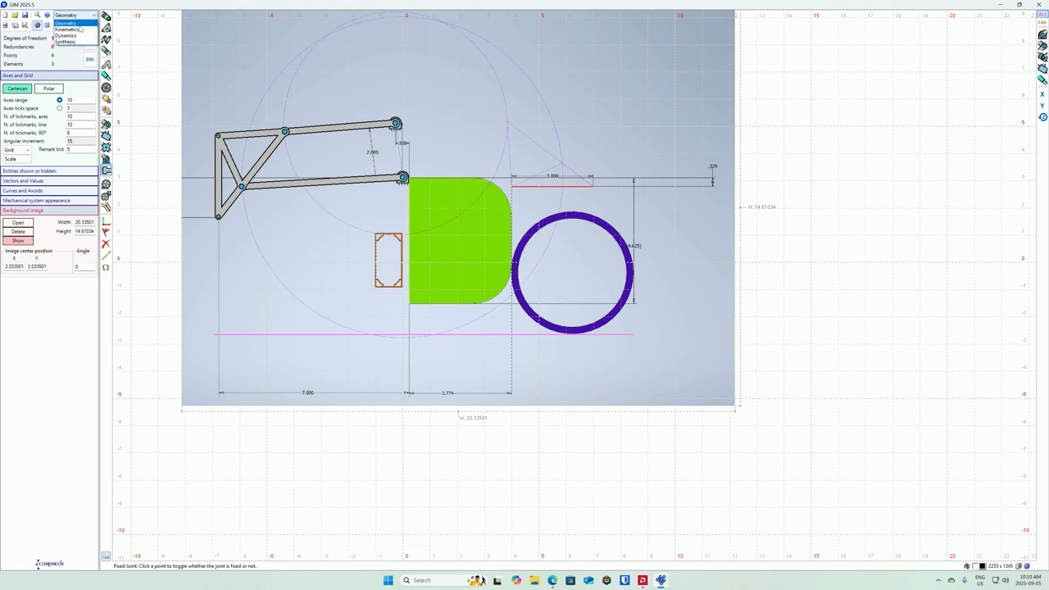
pyautogui.click(76, 28)
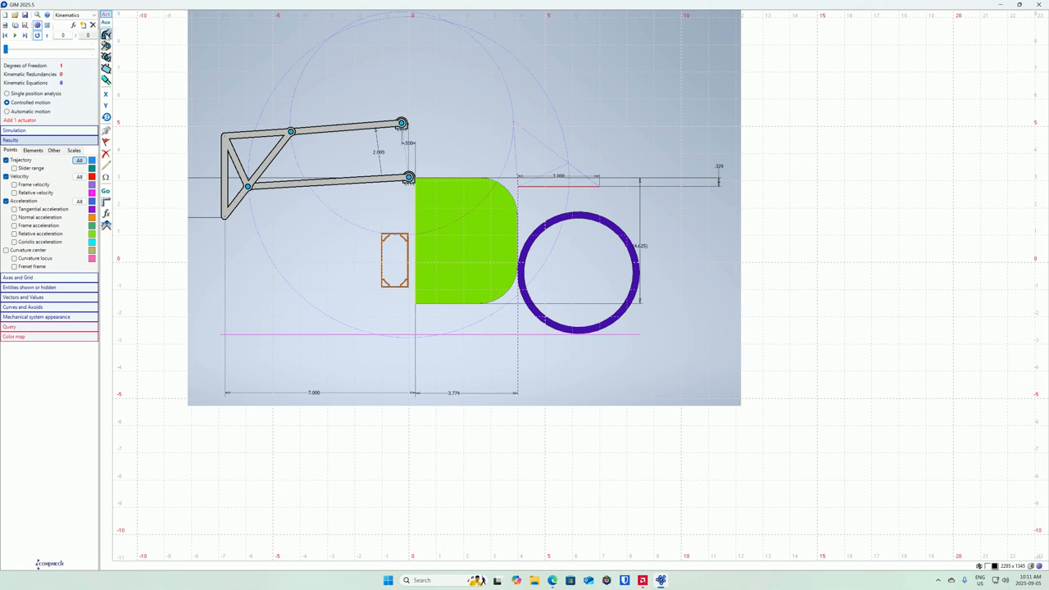
pyautogui.click(106, 33)
pyautogui.click(374, 181)
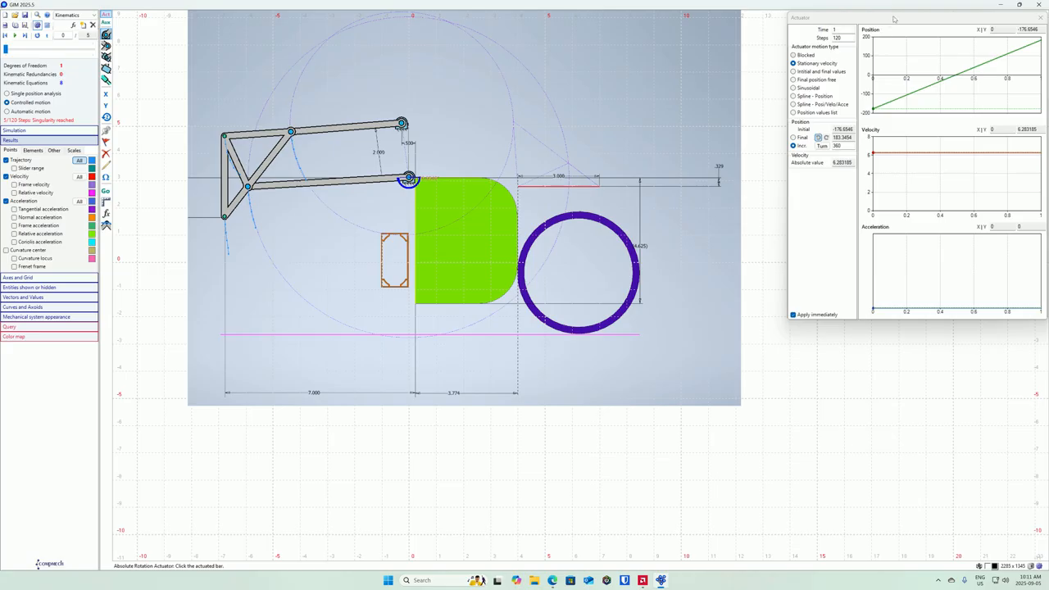
pyautogui.moveTo(885, 22); pyautogui.dragTo(834, 16)
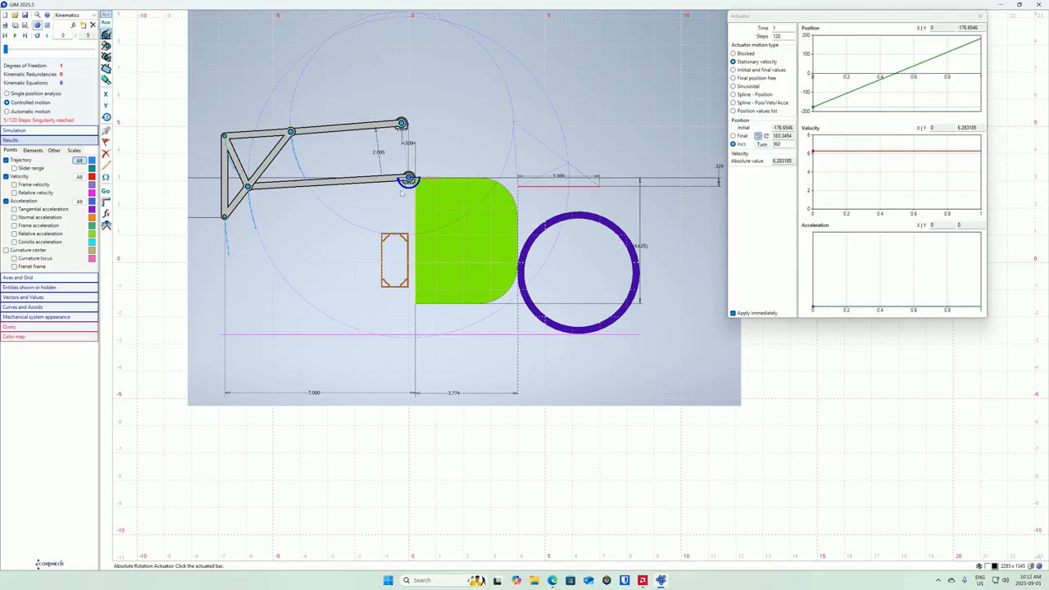
# Inspect the actuator arc at the lower pivot and run the linkage's motion simulation
pyautogui.scroll(2, 403, 192)
pyautogui.scroll(2, 403, 185)
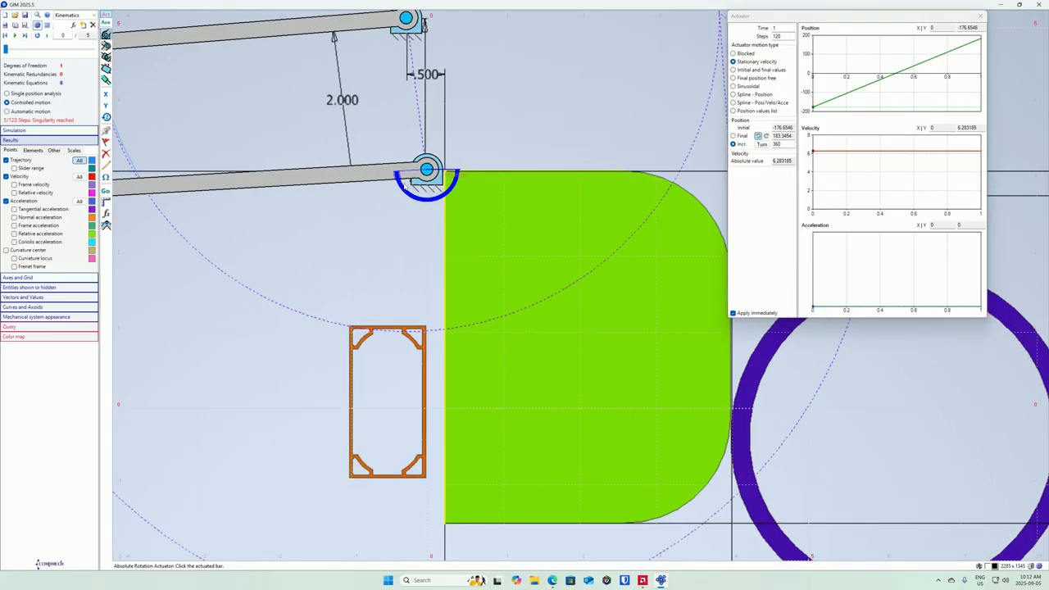
pyautogui.scroll(1, 404, 187)
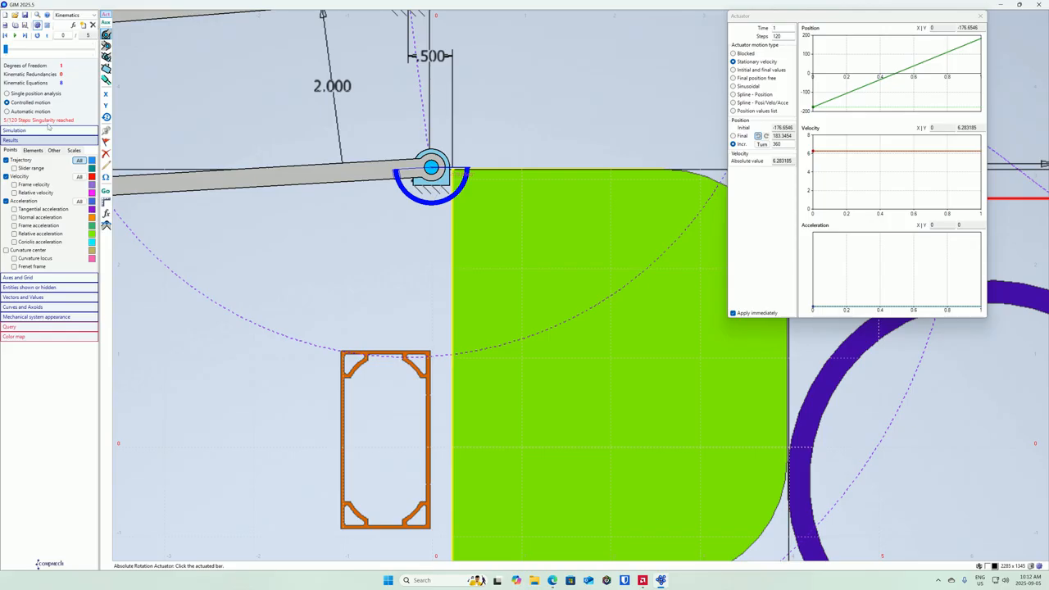
pyautogui.scroll(-5, 282, 106)
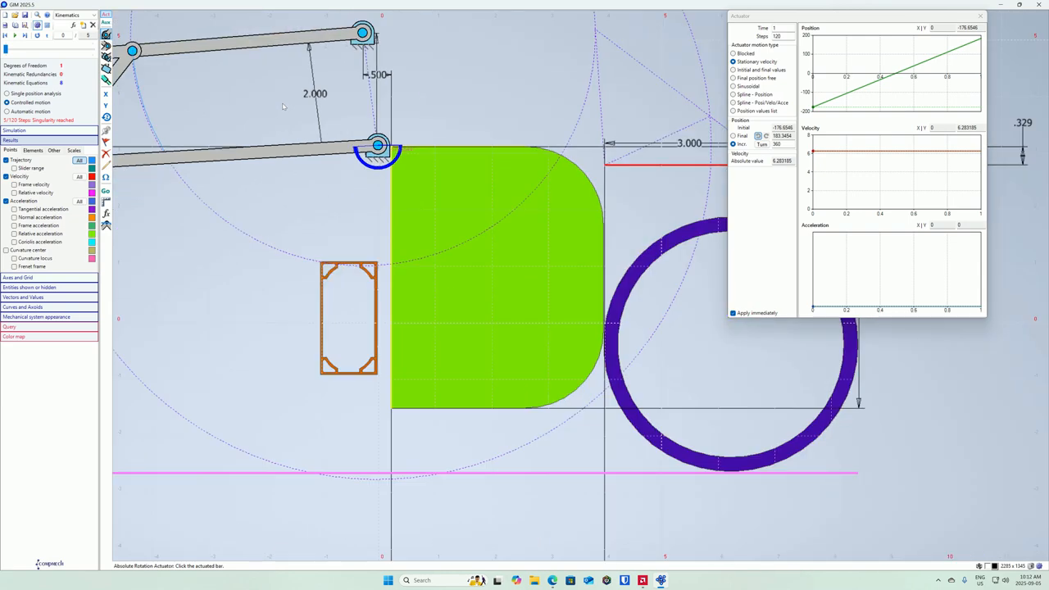
pyautogui.scroll(-3, 277, 95)
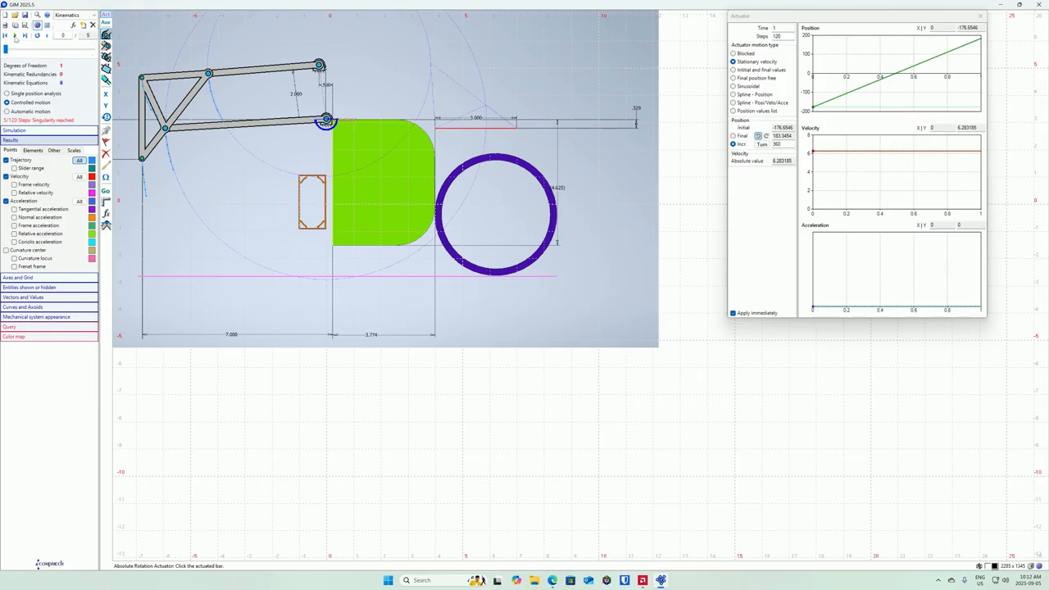
pyautogui.click(15, 37)
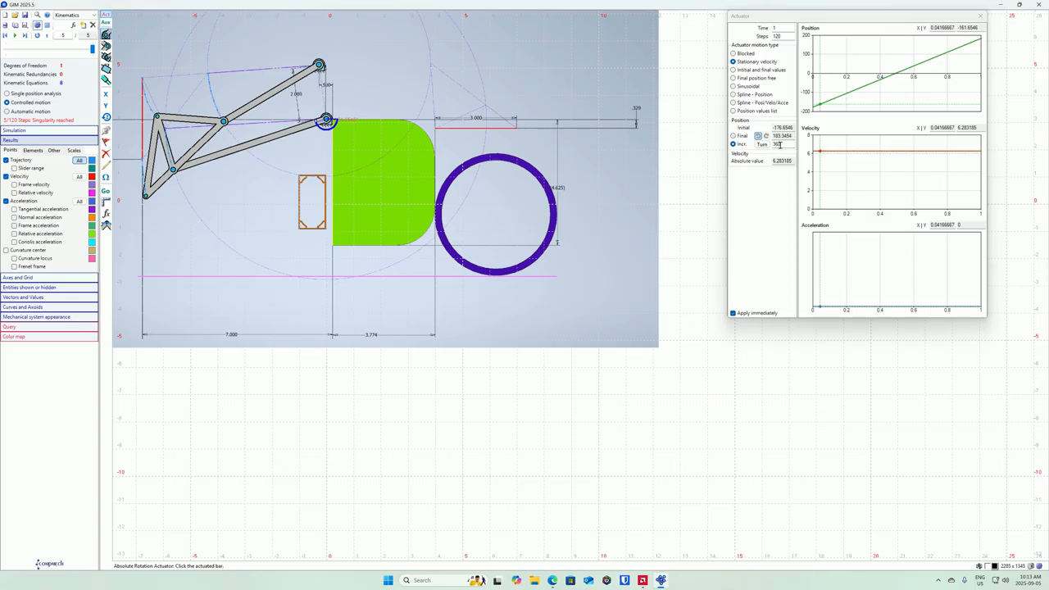
# Reverse the actuator's rotation by setting its position increment to -360
pyautogui.doubleClick(779, 145)
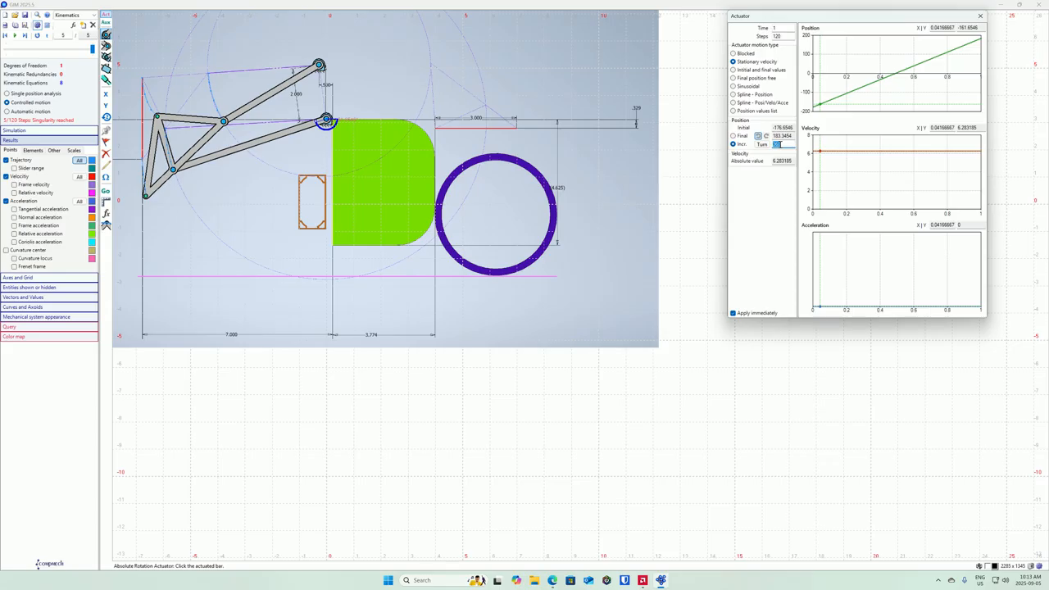
pyautogui.write('-')
pyautogui.press('Return')
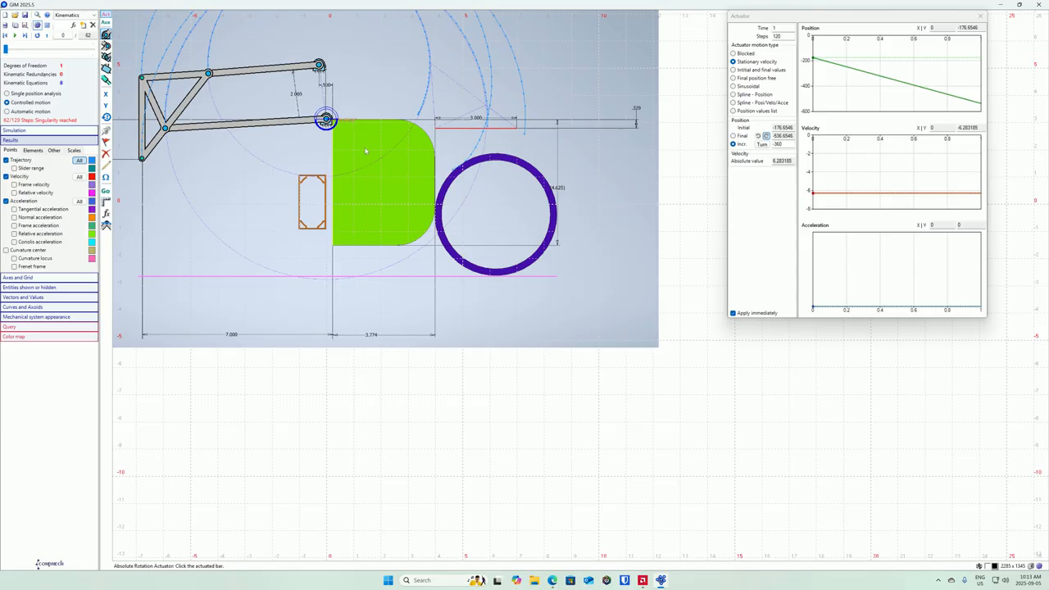
pyautogui.scroll(5, 316, 117)
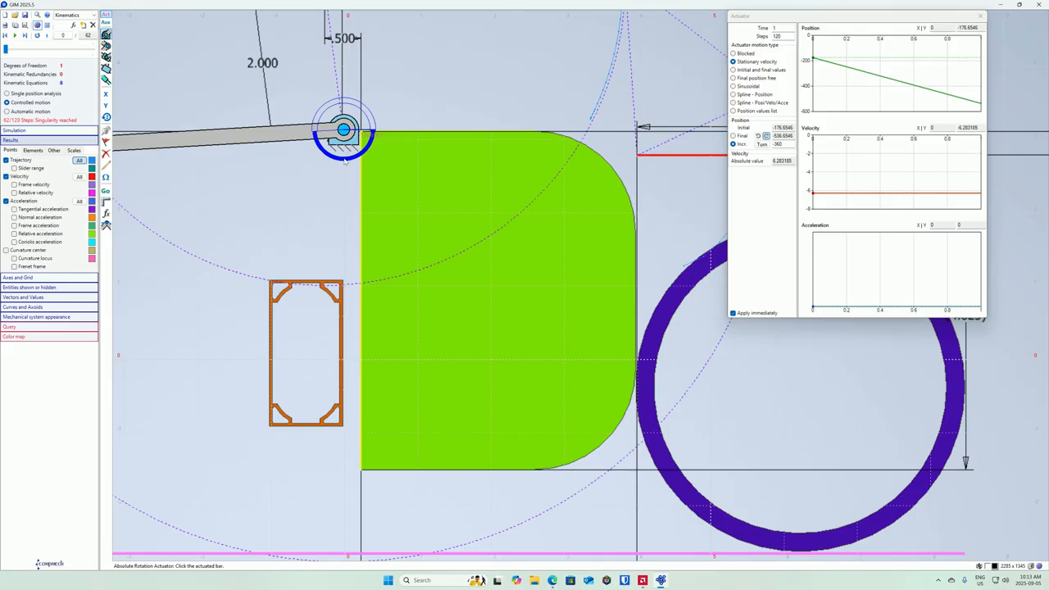
pyautogui.click(281, 136)
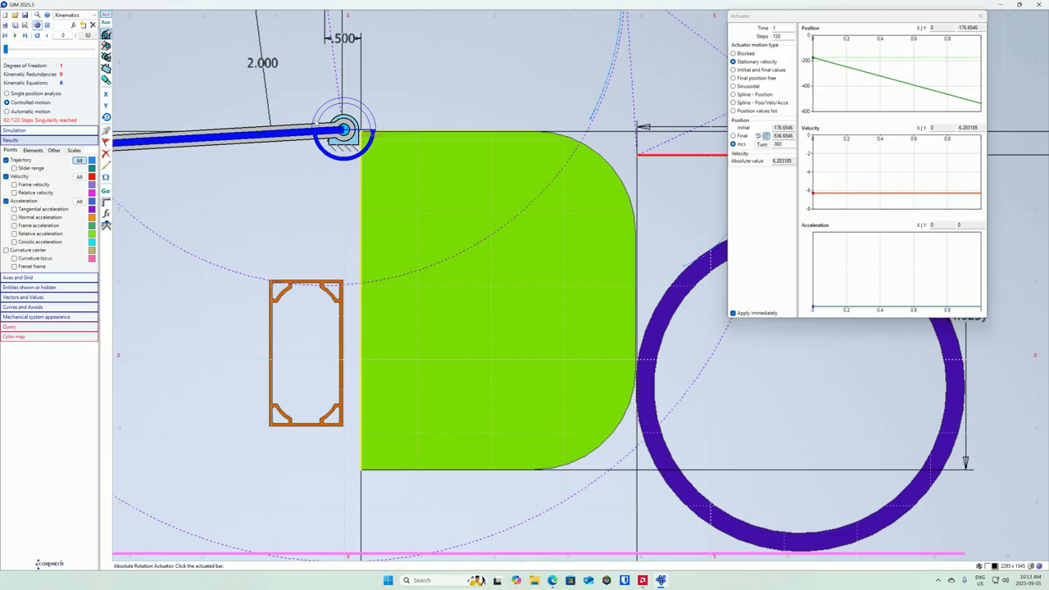
pyautogui.scroll(-6, 344, 130)
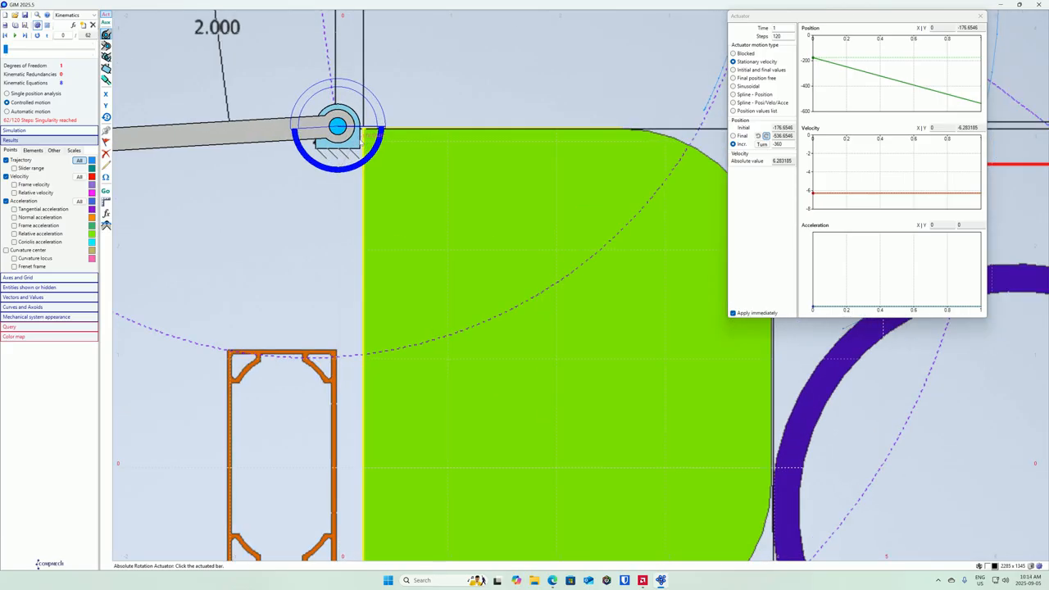
pyautogui.scroll(-2, 351, 136)
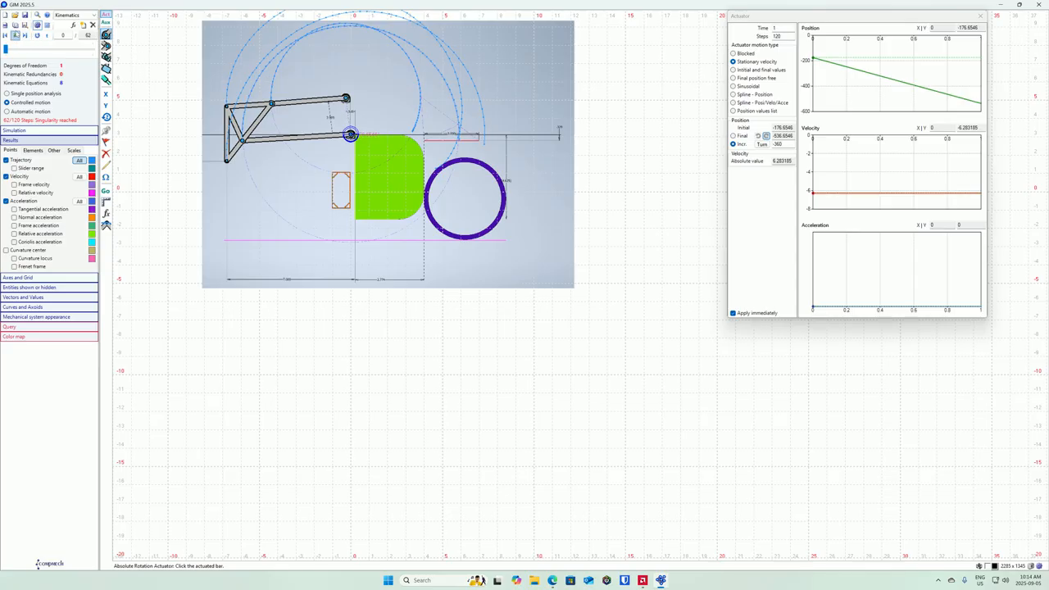
# Play the linkage's motion simulation, return it to the initial position and play it again
pyautogui.click(15, 36)
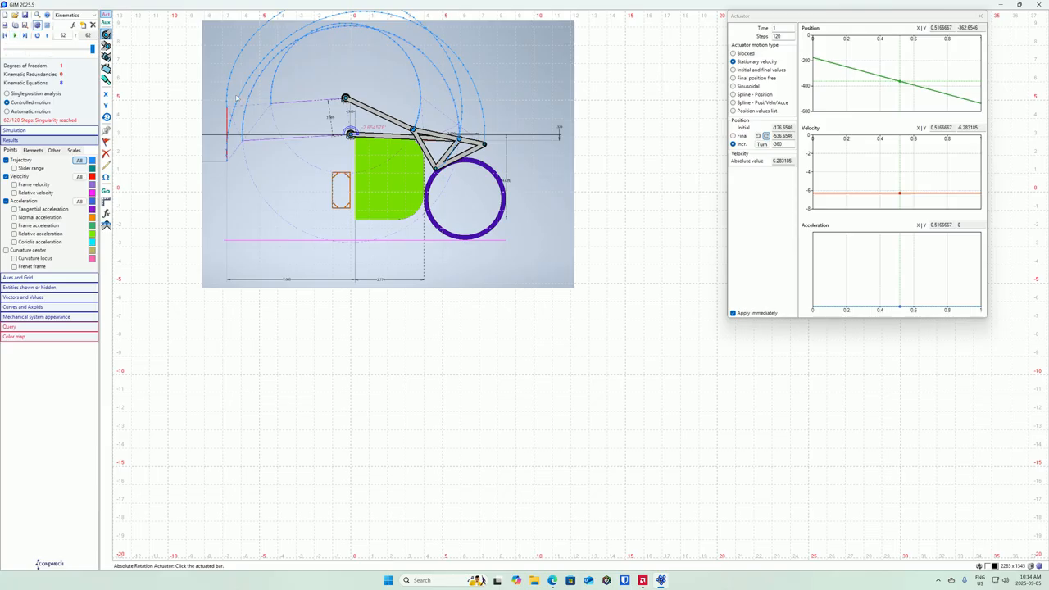
pyautogui.scroll(1, 338, 90)
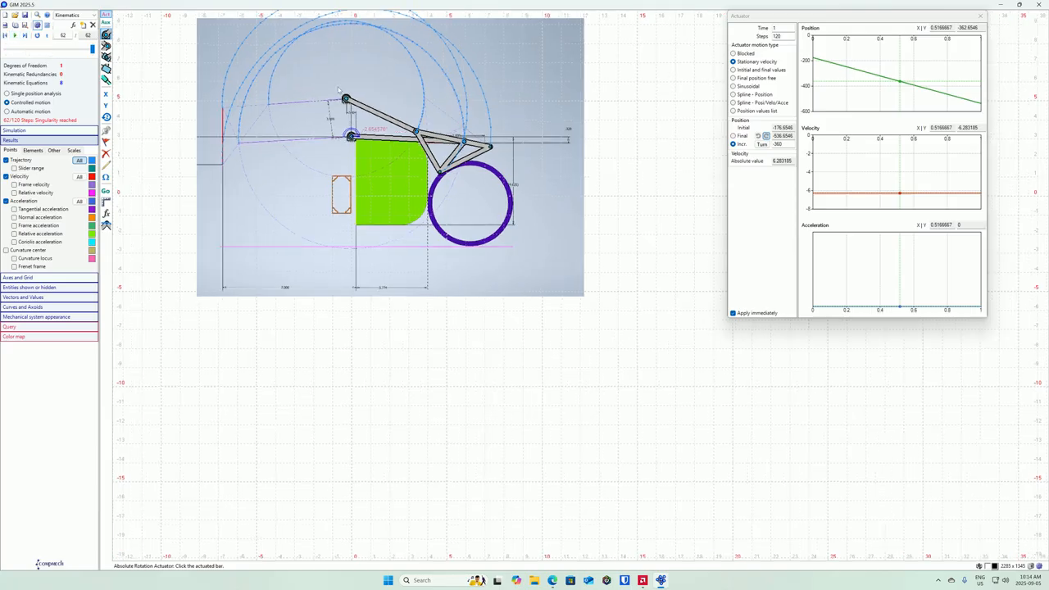
pyautogui.scroll(1, 338, 90)
pyautogui.moveTo(338, 90)
pyautogui.mouseDown(button='middle')
pyautogui.moveTo(383, 163)
pyautogui.moveTo(442, 192)
pyautogui.mouseUp(button='middle')
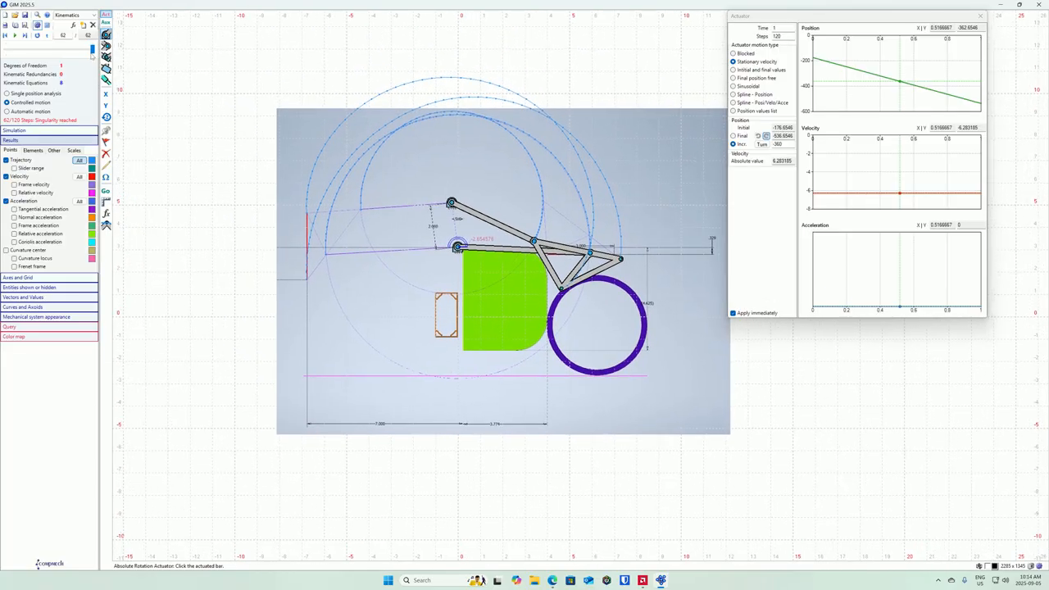
pyautogui.moveTo(92, 50); pyautogui.dragTo(12, 210)
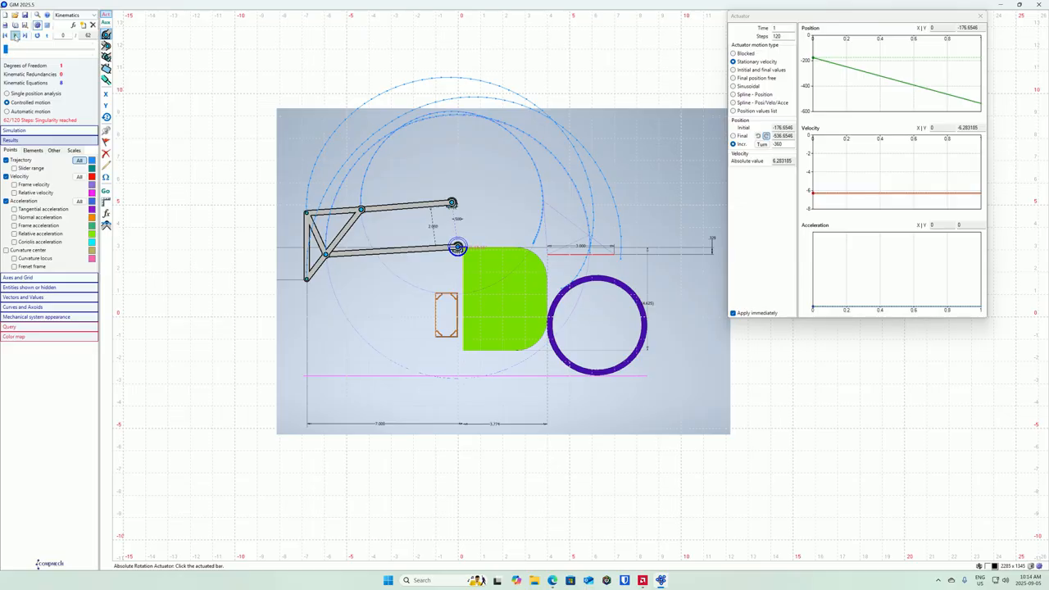
pyautogui.click(15, 37)
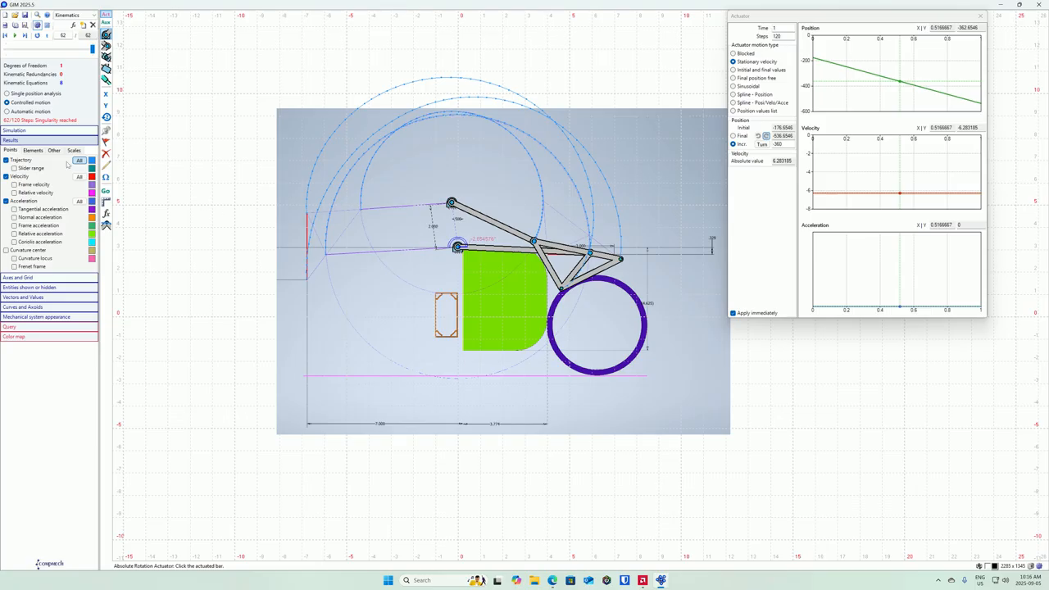
# Edit the upper arm's fixed pivot position to about X -0.90, Y 5.03
pyautogui.click(105, 166)
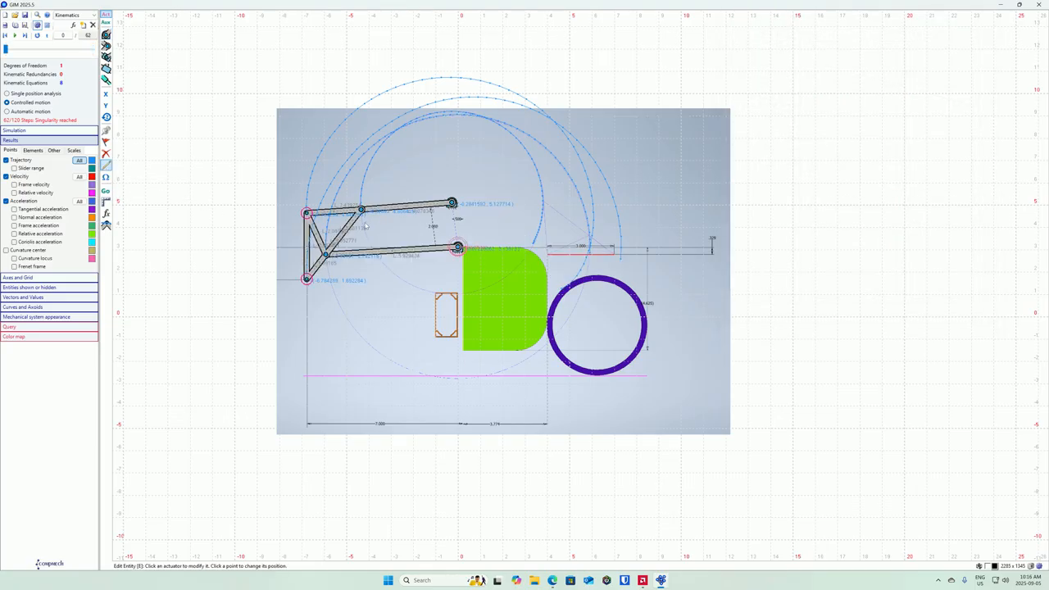
pyautogui.click(451, 202)
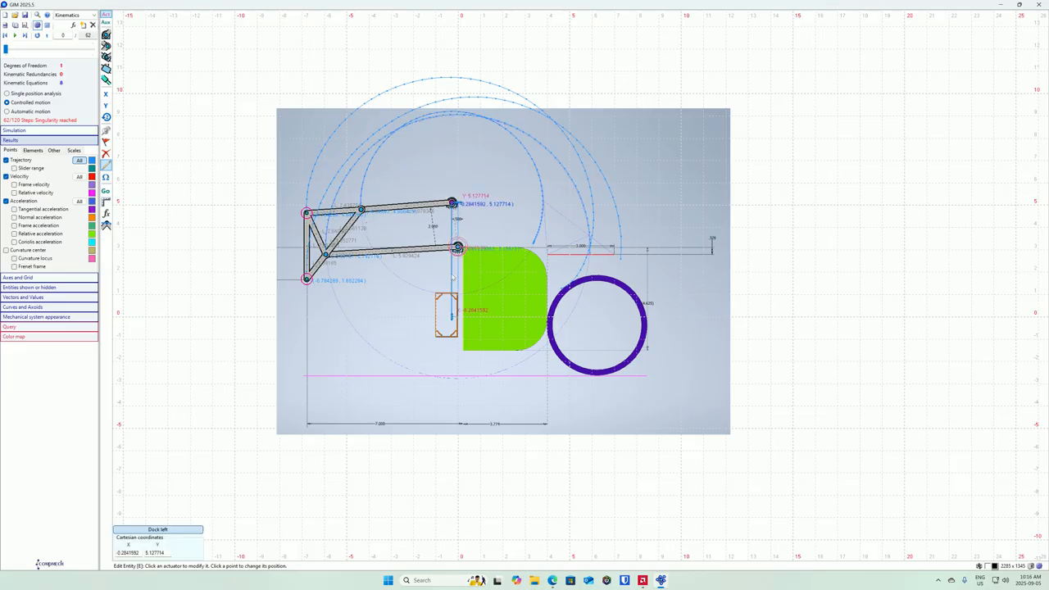
pyautogui.moveTo(452, 319)
pyautogui.mouseDown()
pyautogui.moveTo(421, 323)
pyautogui.moveTo(439, 324)
pyautogui.mouseUp()
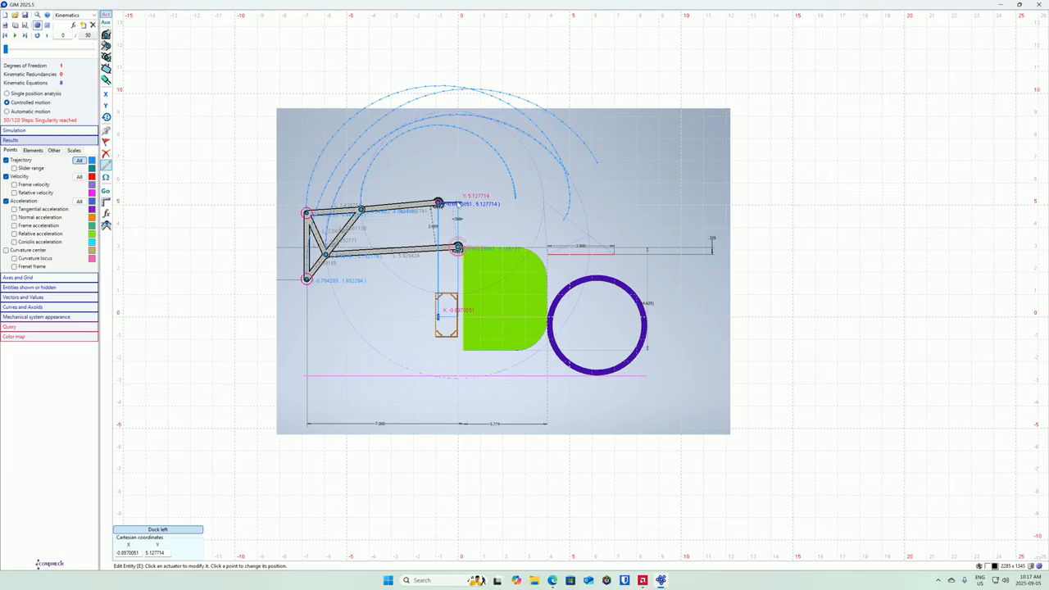
pyautogui.moveTo(449, 203); pyautogui.dragTo(473, 208)
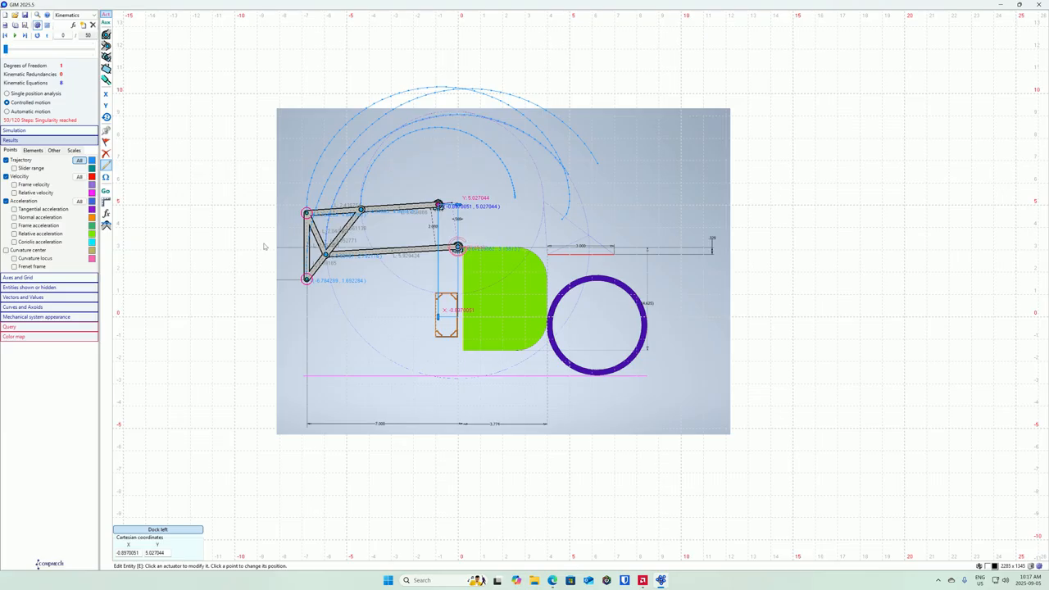
# Move the coupler's two outer end points outward to about X -7.75 for the upper and X -7.80 for the lower
pyautogui.click(305, 213)
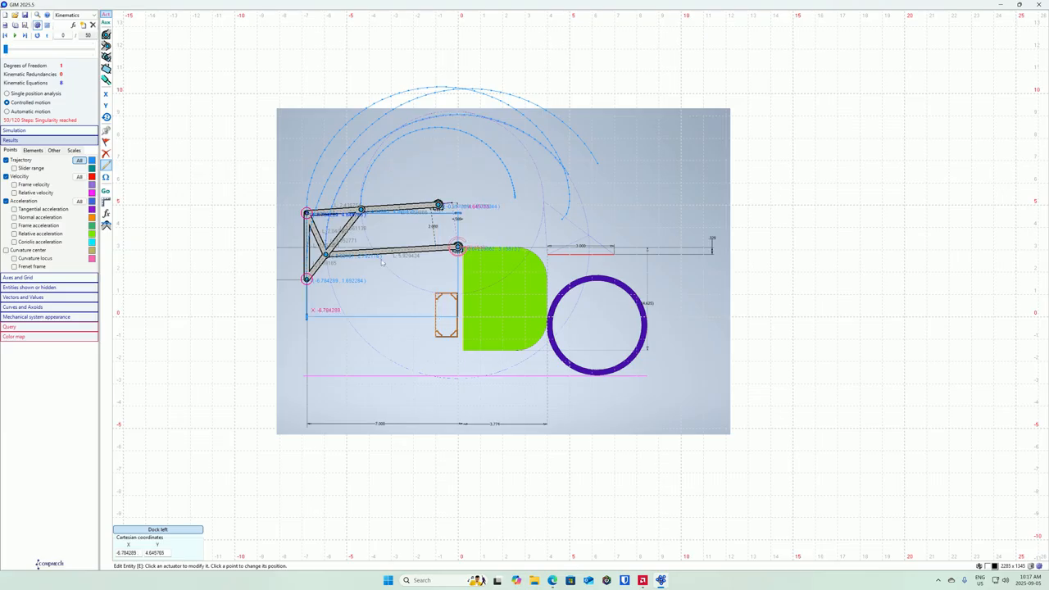
pyautogui.moveTo(306, 316); pyautogui.dragTo(286, 324)
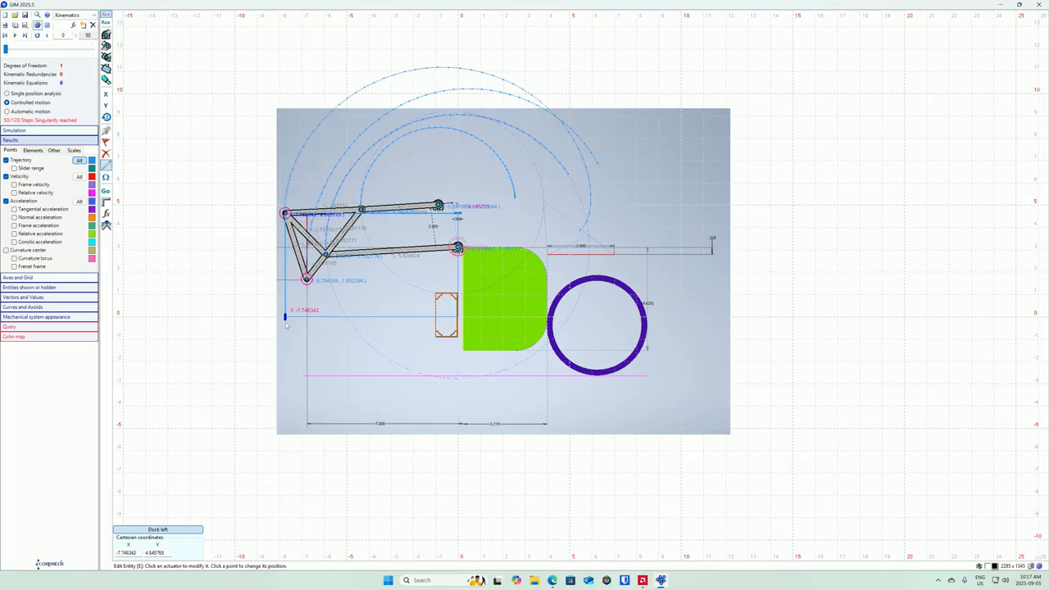
pyautogui.click(306, 280)
pyautogui.moveTo(305, 319); pyautogui.dragTo(286, 328)
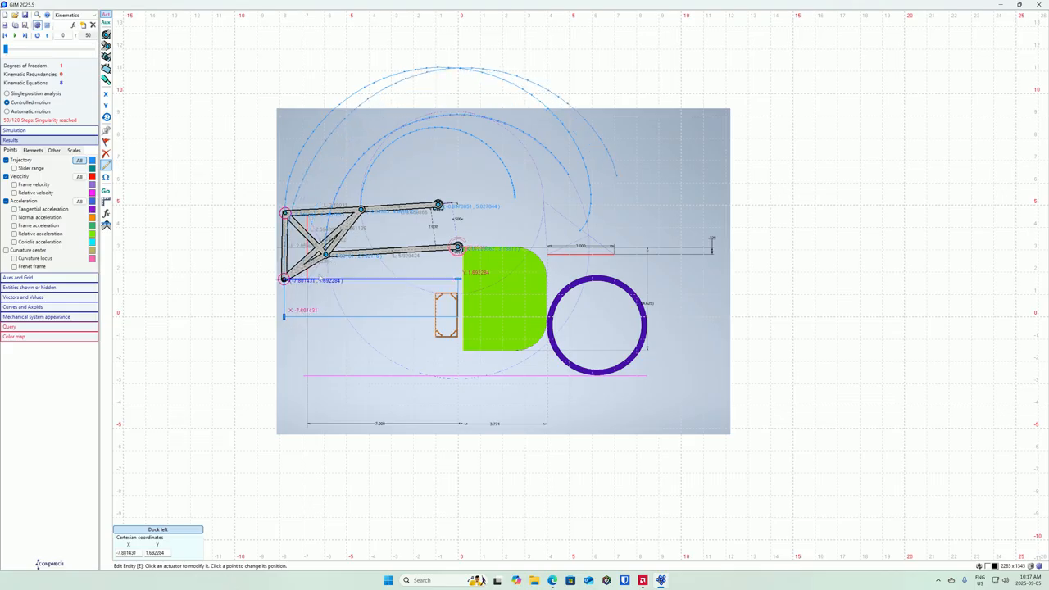
# Move the lower arm's coupler joint outward to about X -7.21 and shift the upper arm's coupler joint outward as well
pyautogui.click(326, 255)
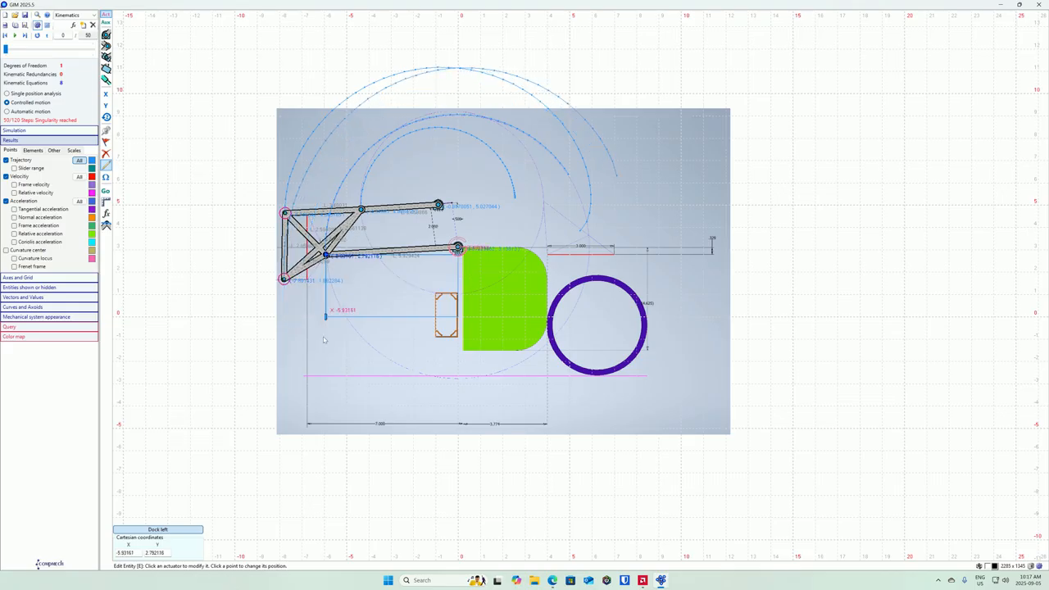
pyautogui.moveTo(326, 320); pyautogui.dragTo(310, 326)
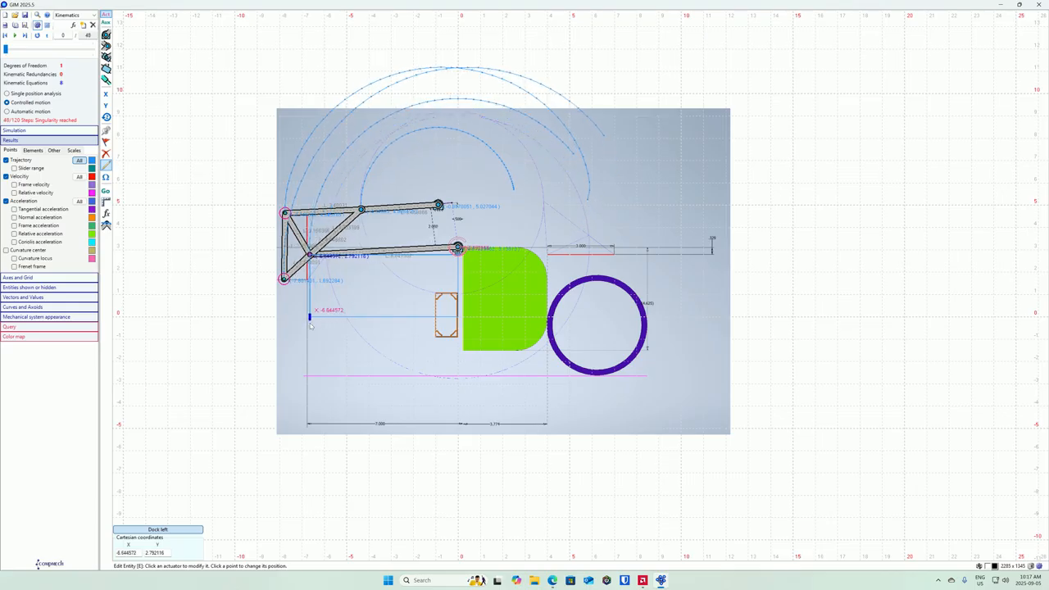
pyautogui.click(360, 211)
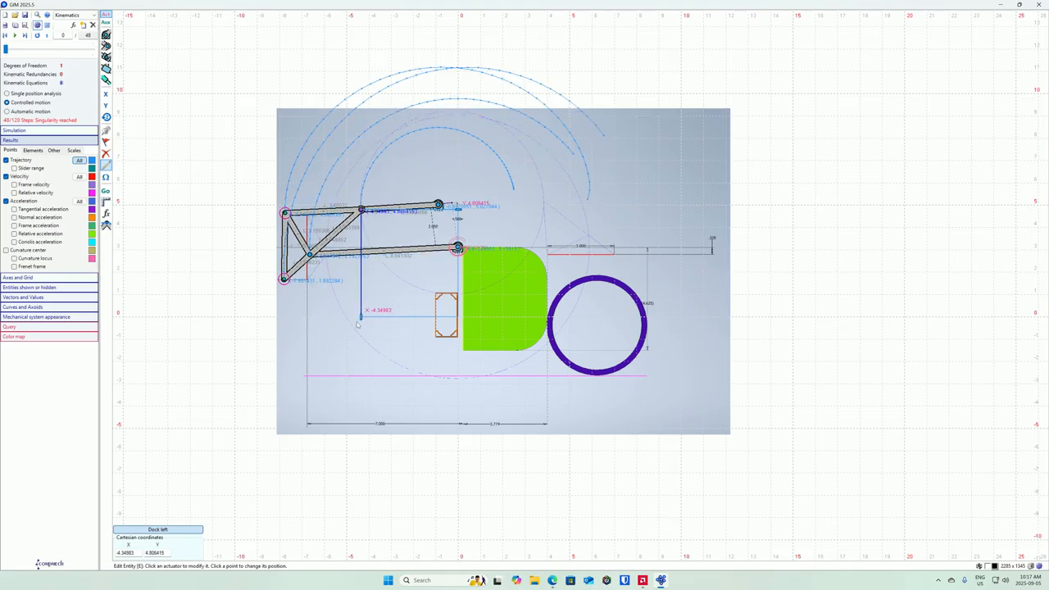
pyautogui.moveTo(360, 324); pyautogui.dragTo(321, 331)
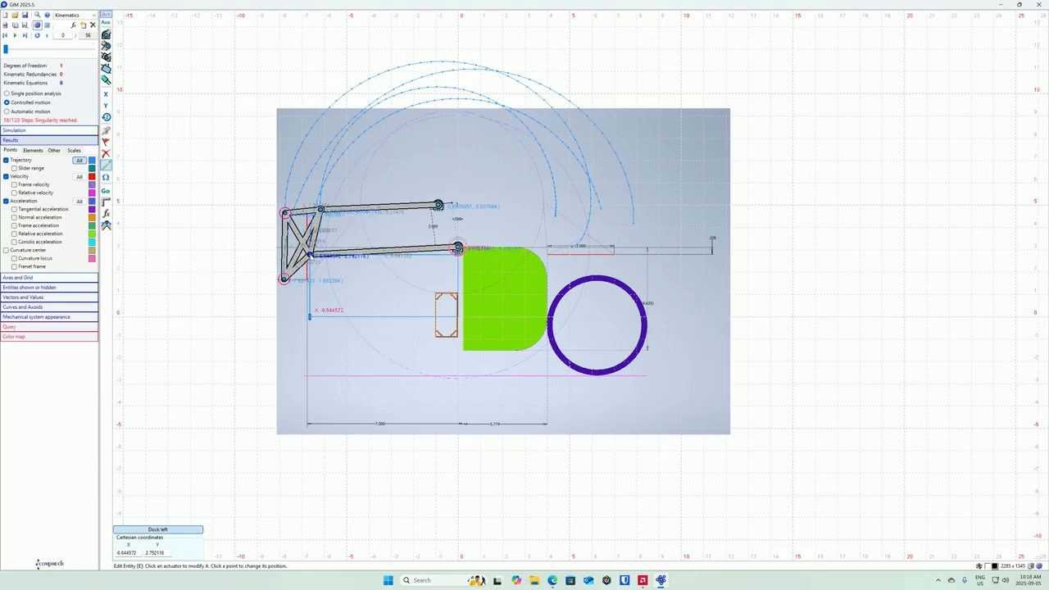
pyautogui.moveTo(309, 316); pyautogui.dragTo(296, 318)
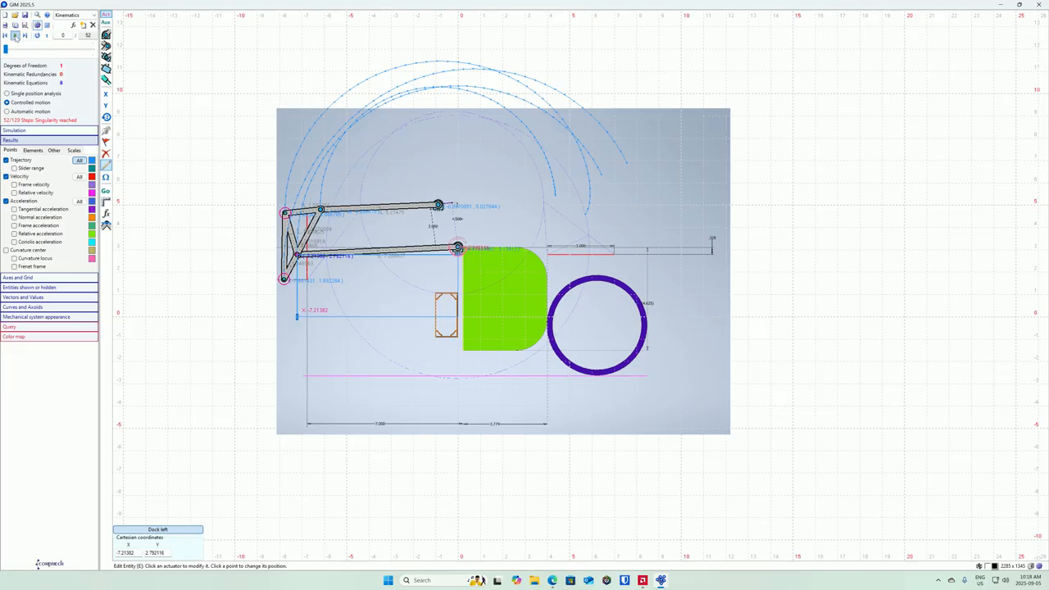
# Play the modified linkage's motion, switch the actuator's position definition from increment to final value, and replay the motion
pyautogui.click(15, 36)
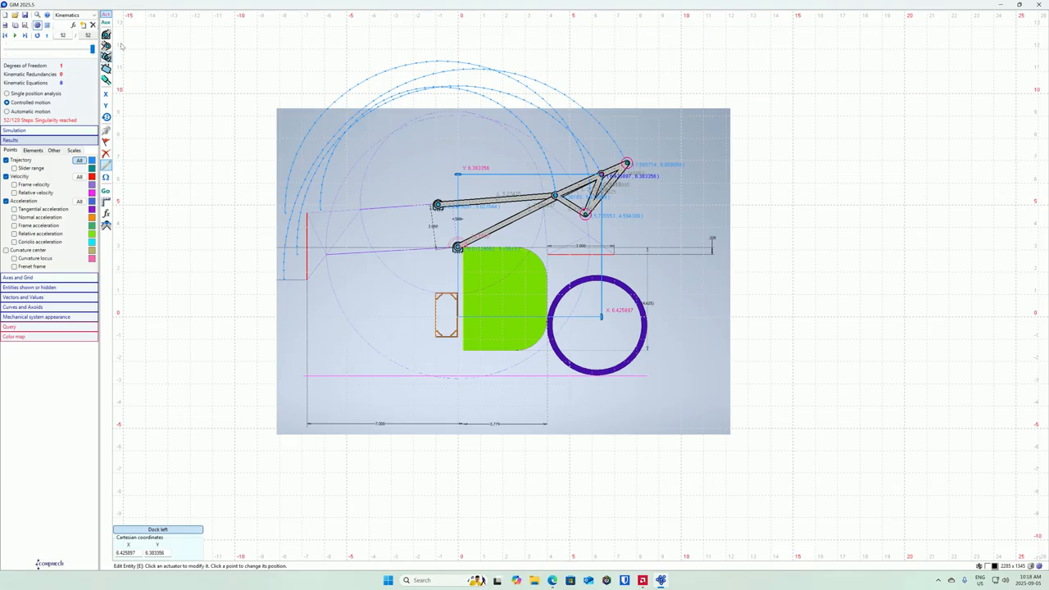
pyautogui.click(457, 247)
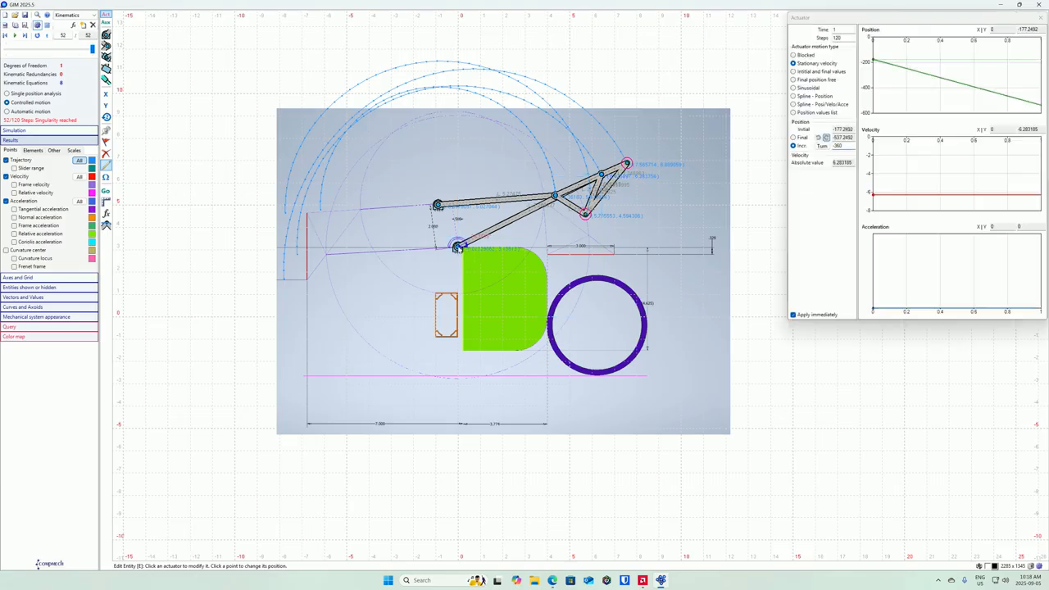
pyautogui.moveTo(839, 22); pyautogui.dragTo(777, 46)
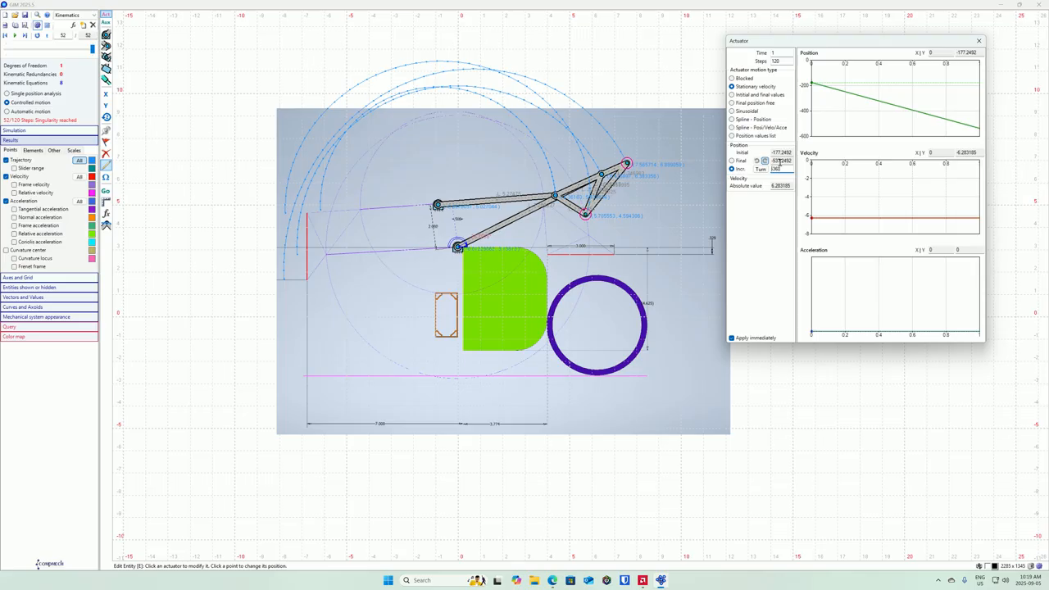
pyautogui.scroll(4, 460, 246)
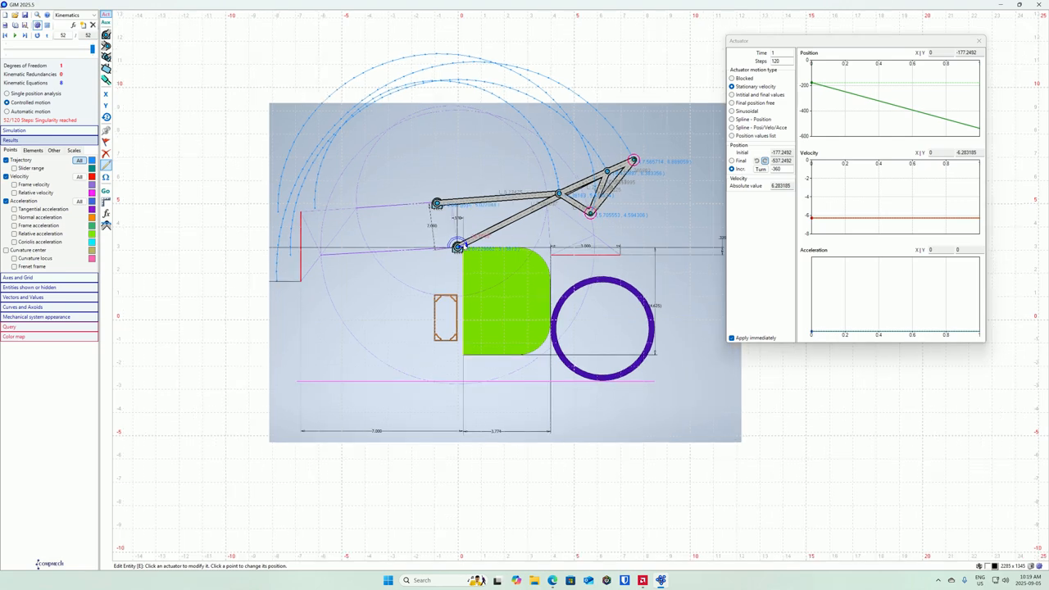
pyautogui.scroll(1, 464, 246)
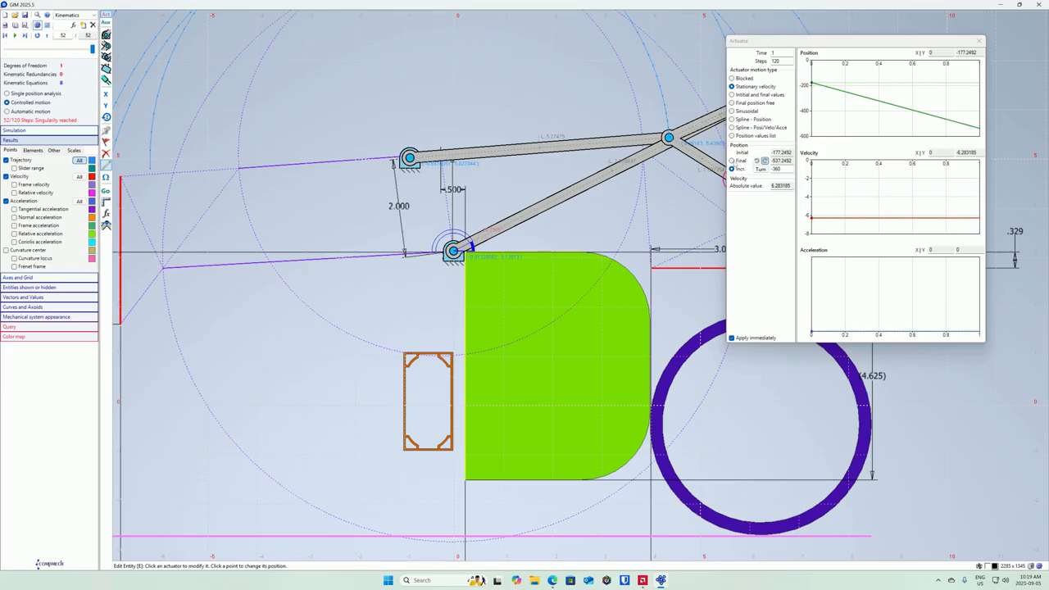
pyautogui.click(732, 160)
pyautogui.click(14, 35)
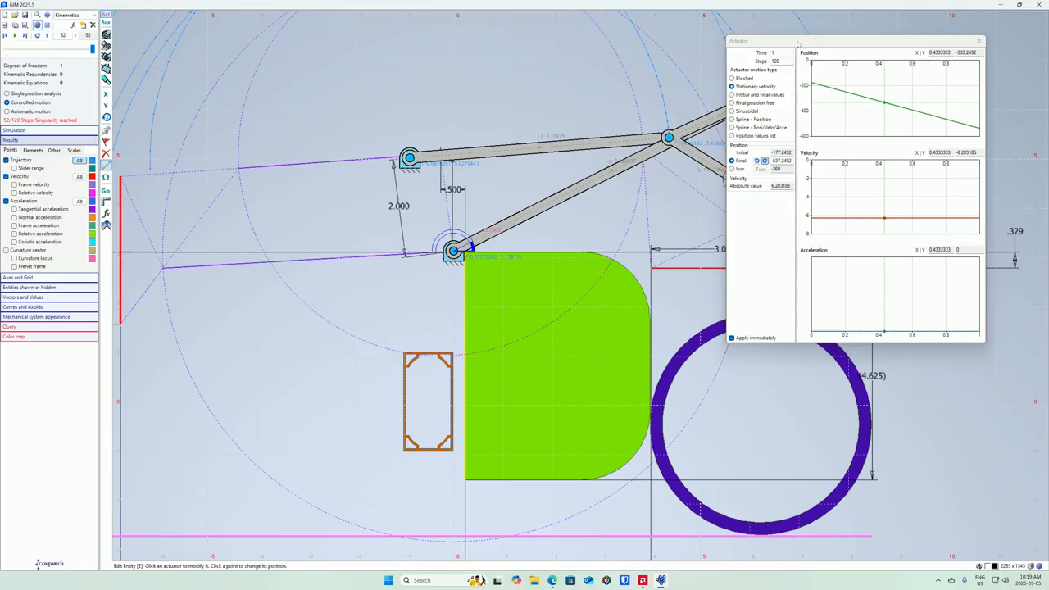
pyautogui.moveTo(798, 41); pyautogui.dragTo(810, 203)
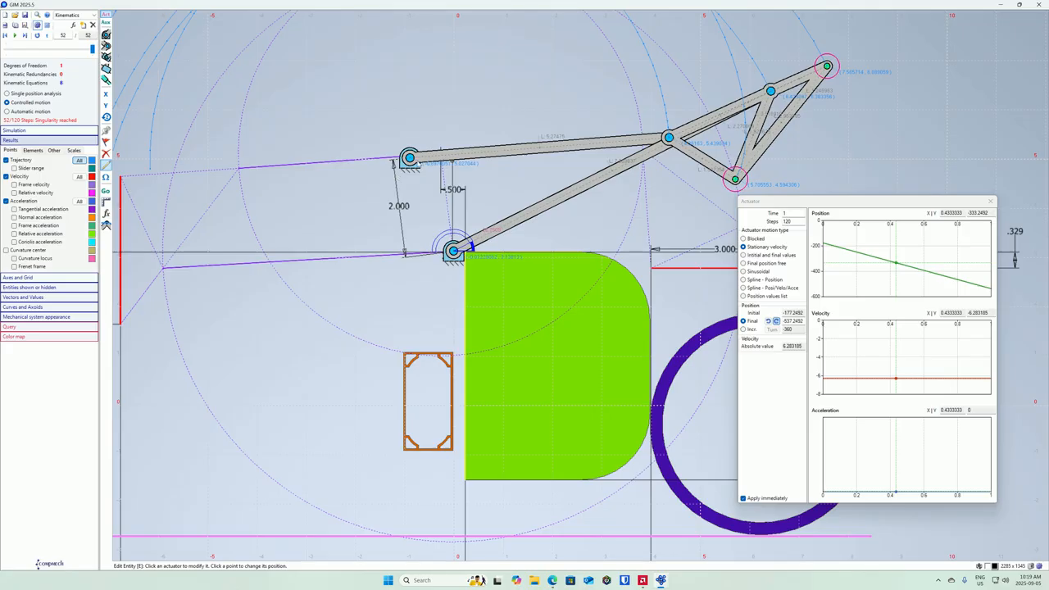
# Move the upper arm's fixed pivot to about X -0.20, Y 4.16 and play the resulting motion, pausing it partway
pyautogui.click(409, 157)
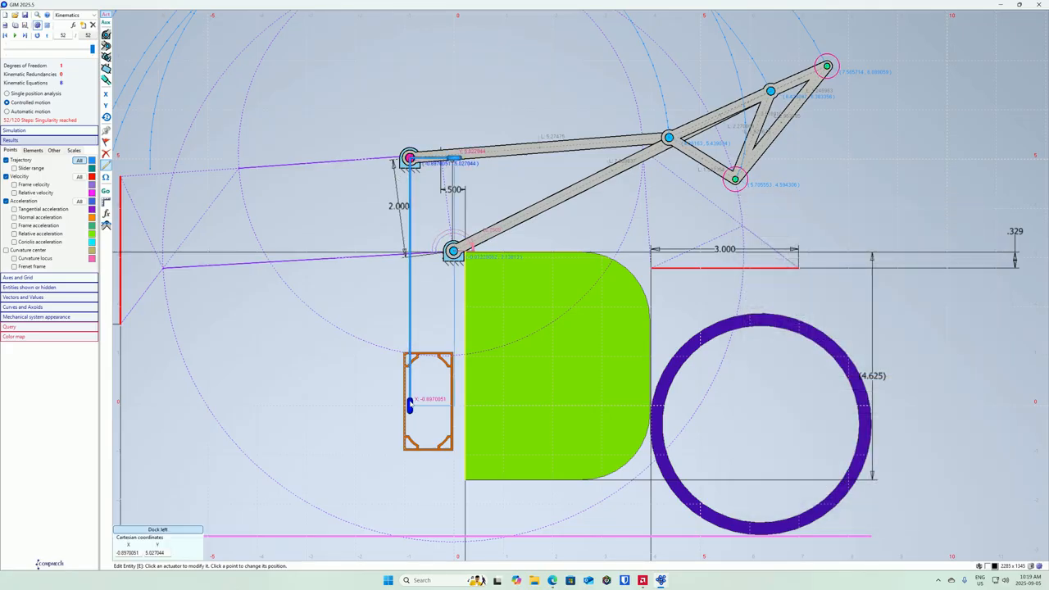
pyautogui.moveTo(410, 403)
pyautogui.mouseDown()
pyautogui.moveTo(400, 404)
pyautogui.moveTo(427, 405)
pyautogui.moveTo(415, 407)
pyautogui.mouseUp()
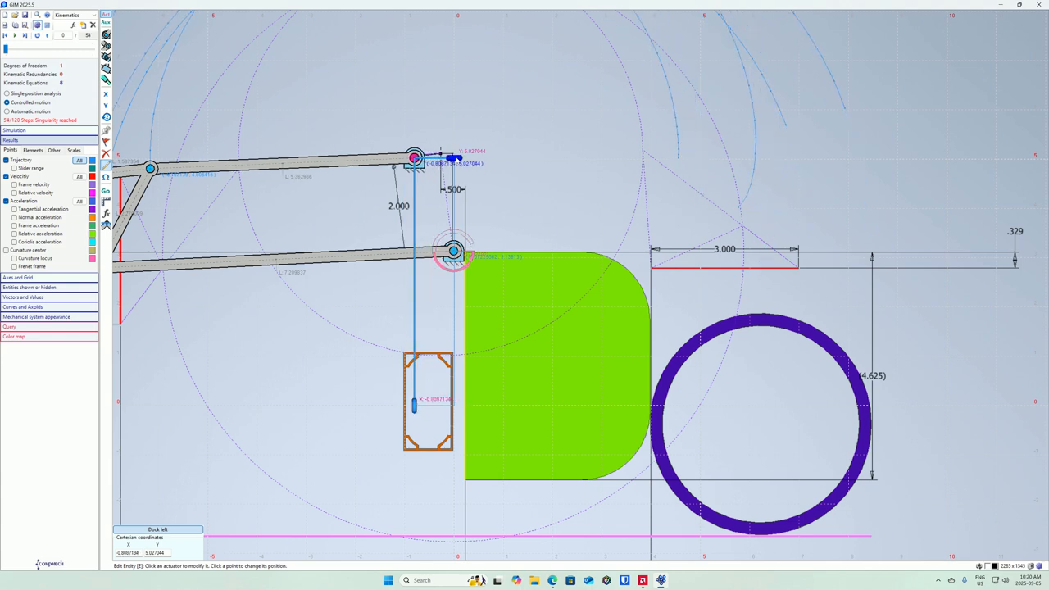
pyautogui.moveTo(453, 158); pyautogui.dragTo(455, 200)
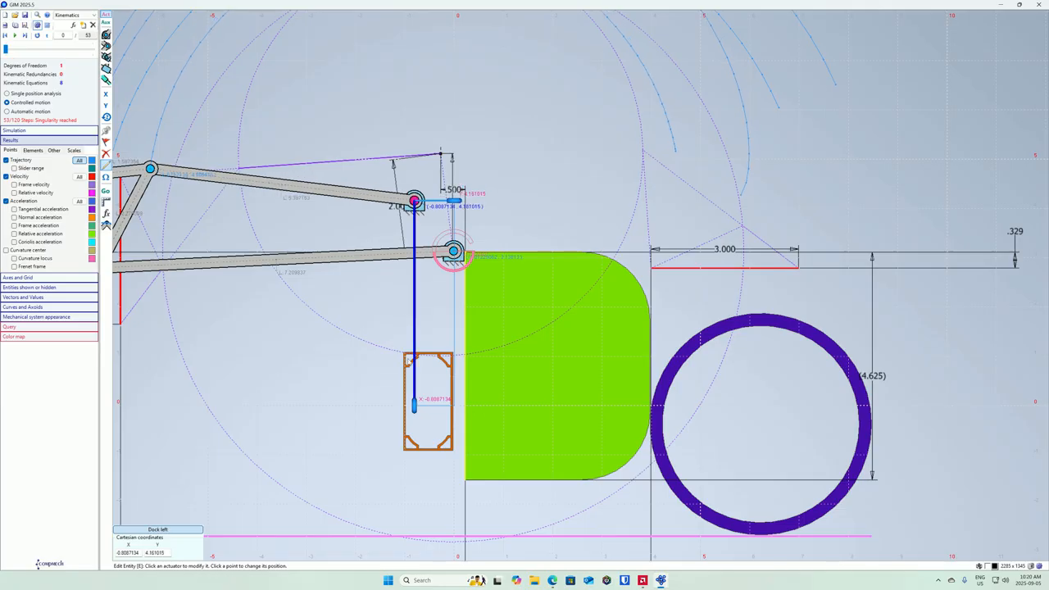
pyautogui.moveTo(415, 405); pyautogui.dragTo(445, 406)
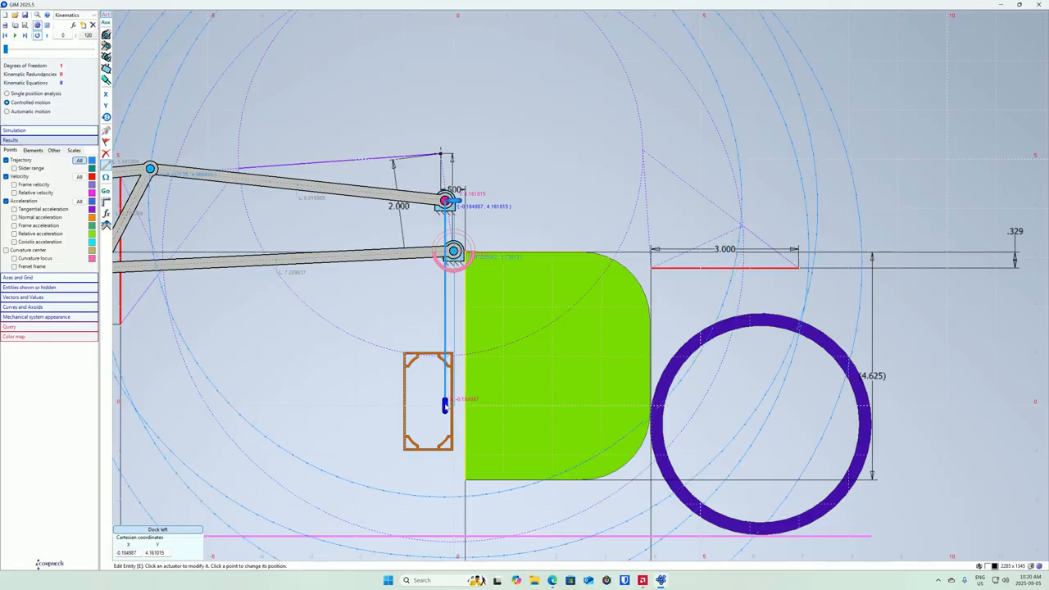
pyautogui.moveTo(445, 406); pyautogui.dragTo(443, 405)
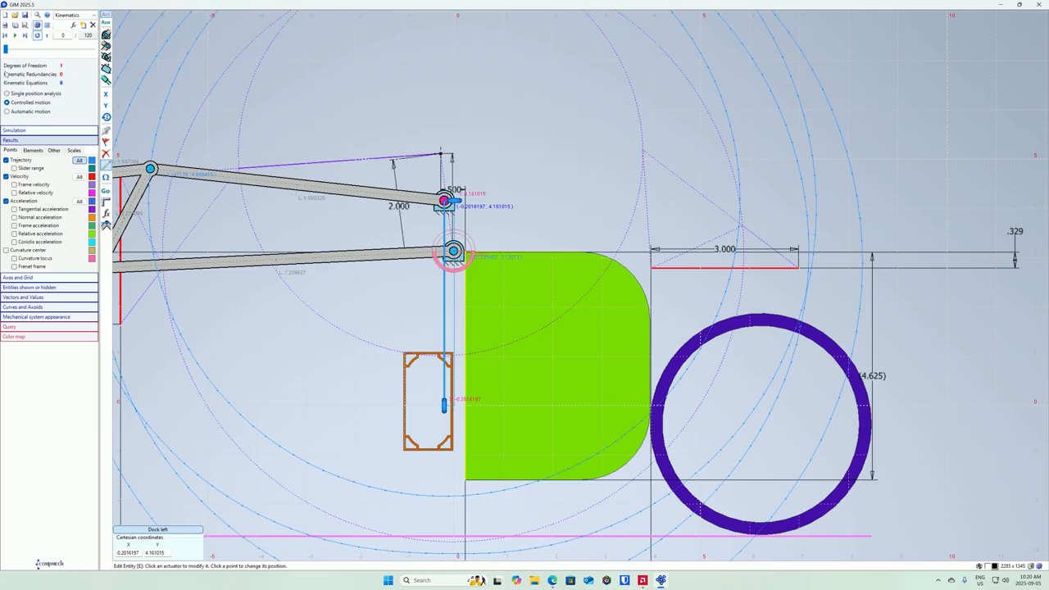
pyautogui.click(14, 35)
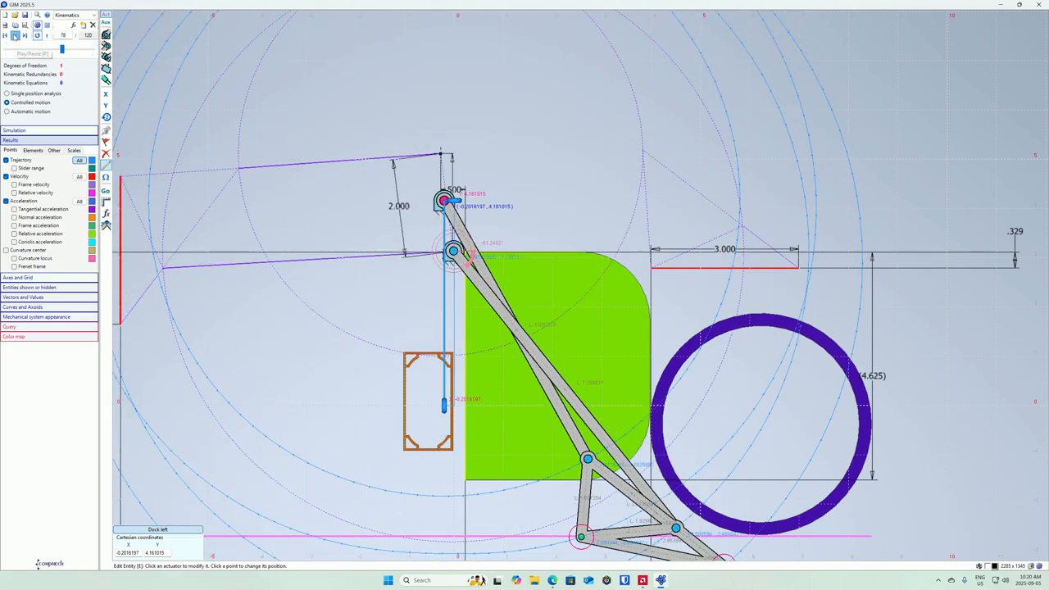
pyautogui.click(15, 37)
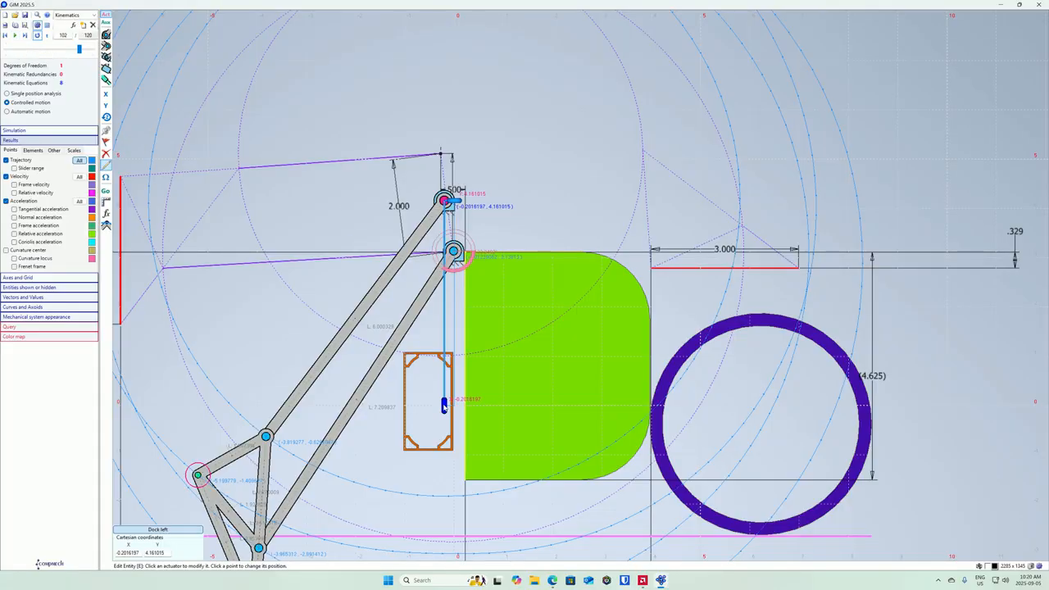
# Shift the upper arm's fixed pivot to about X -0.43 and play the motion to its end
pyautogui.moveTo(443, 405); pyautogui.dragTo(440, 406)
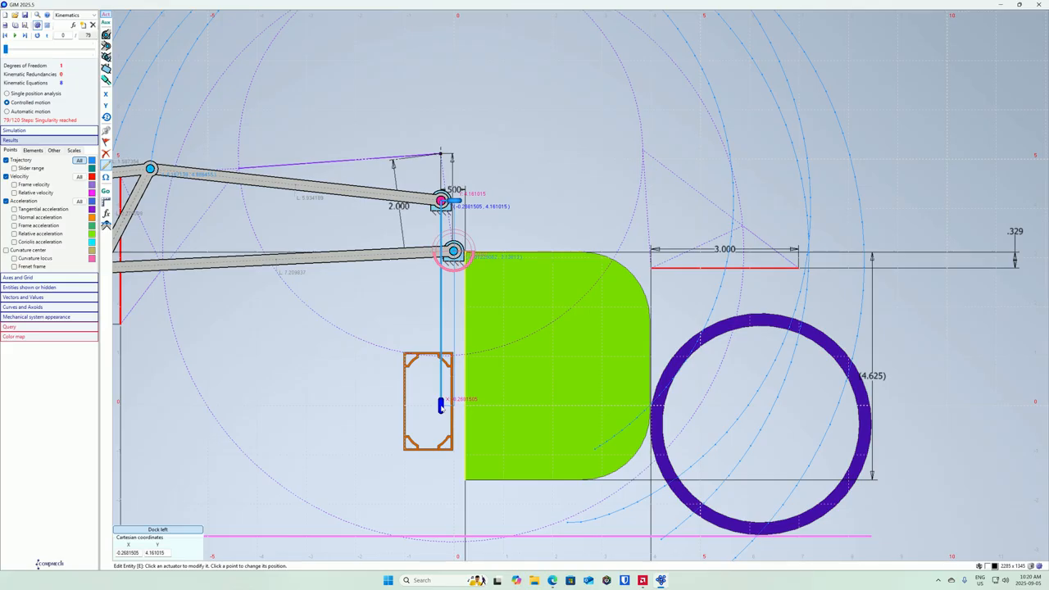
pyautogui.moveTo(441, 407); pyautogui.dragTo(434, 417)
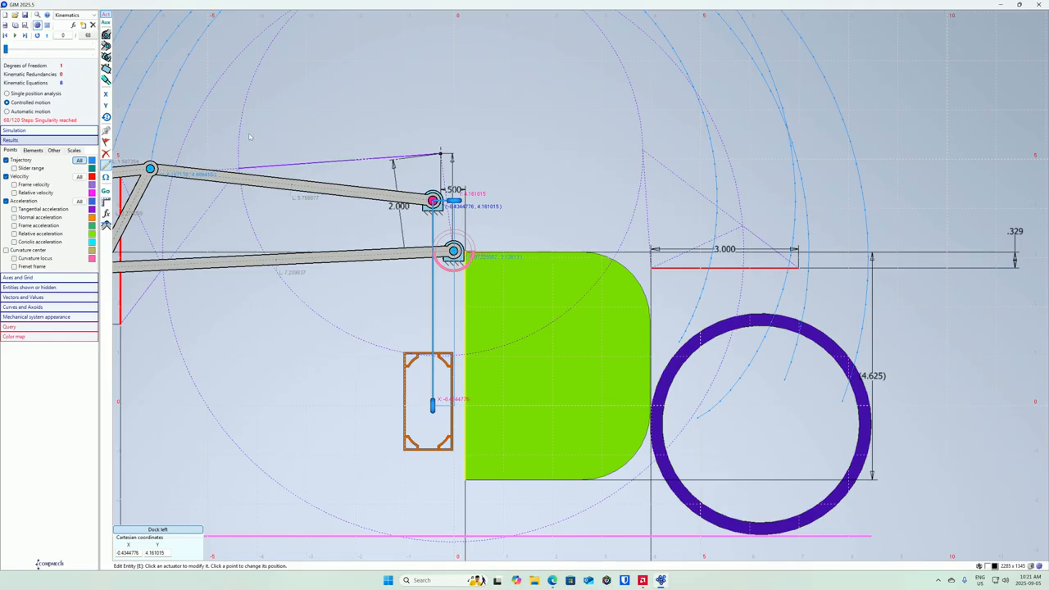
pyautogui.click(15, 36)
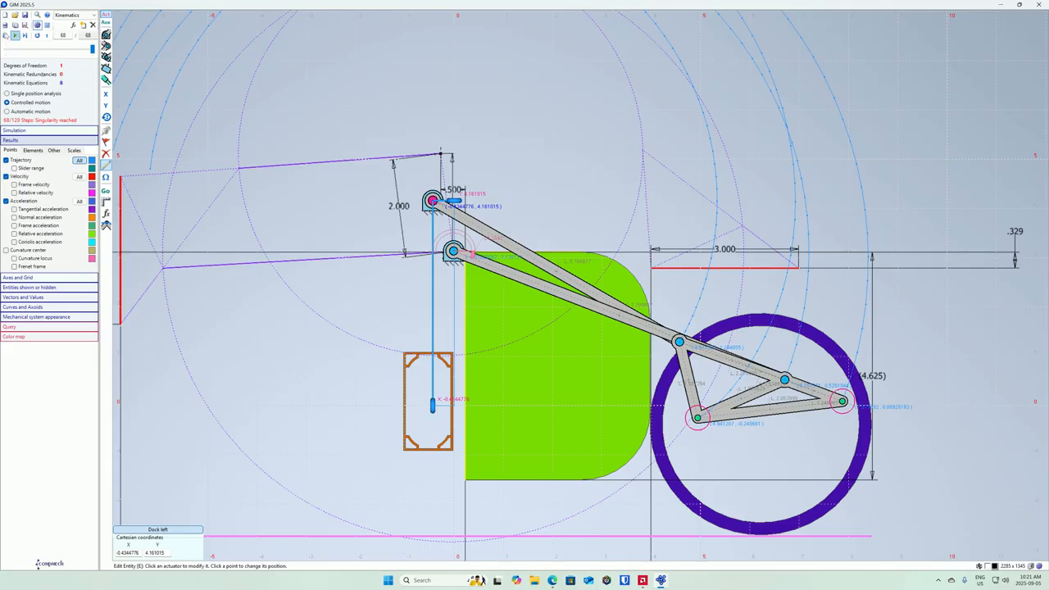
# Step the linkage's motion back four positions from its end to check the arm above the ring
pyautogui.click(5, 36)
pyautogui.click(5, 35)
pyautogui.click(5, 35)
pyautogui.click(5, 35)
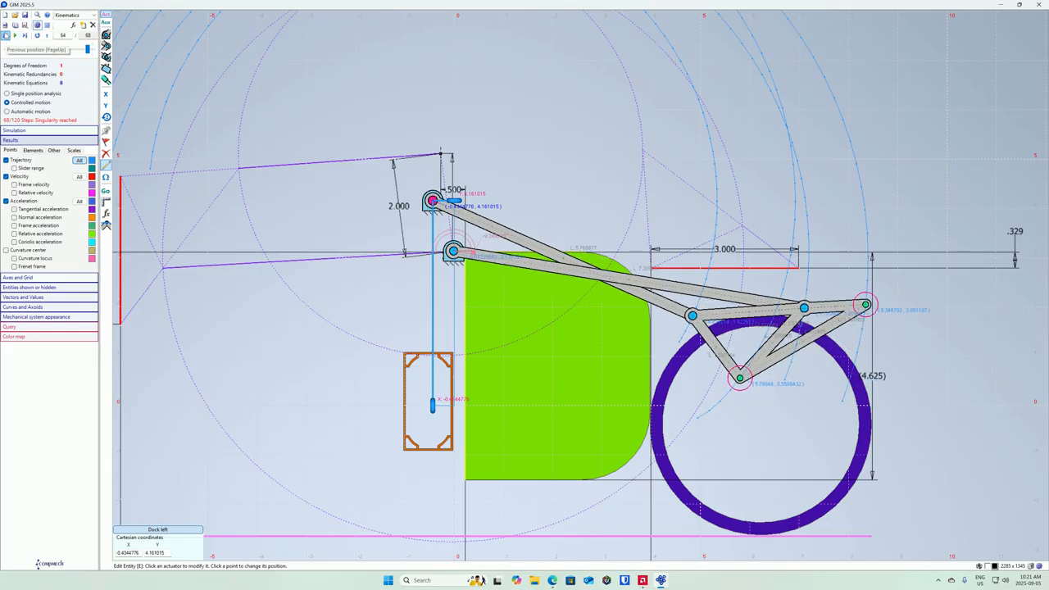
# Step the linkage's motion back from position 64 to position 55 to examine the coupler's pose above the ring
pyautogui.click(5, 35)
pyautogui.click(5, 36)
pyautogui.click(5, 35)
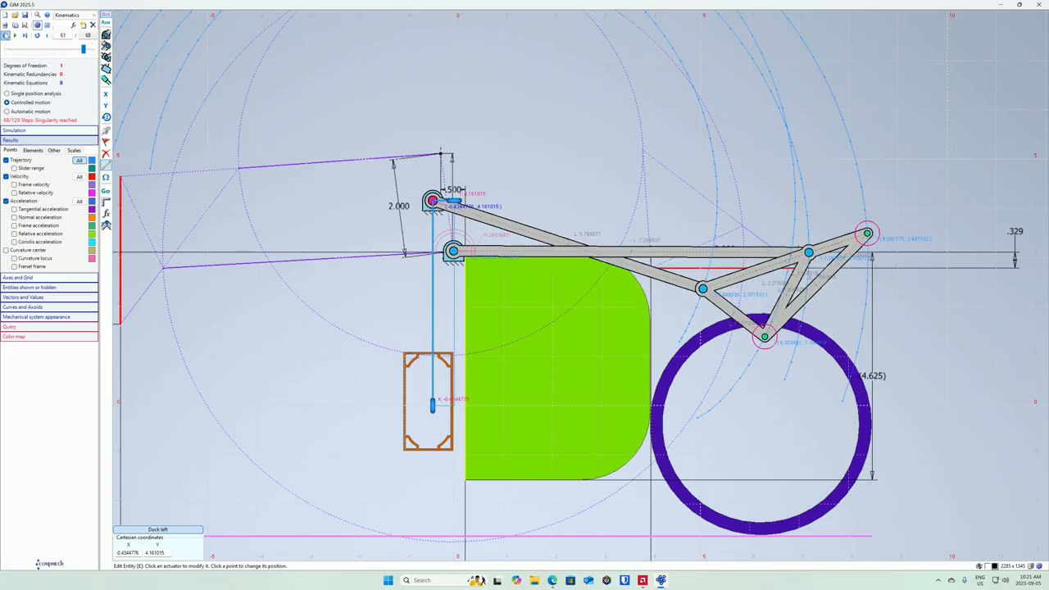
pyautogui.click(5, 35)
pyautogui.click(4, 35)
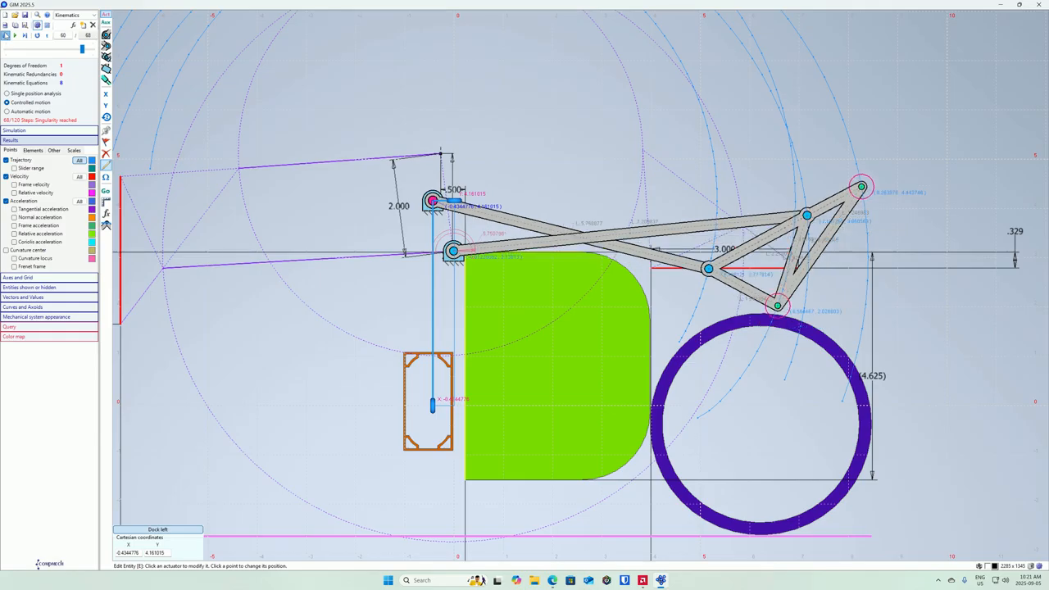
pyautogui.click(5, 35)
pyautogui.click(5, 35)
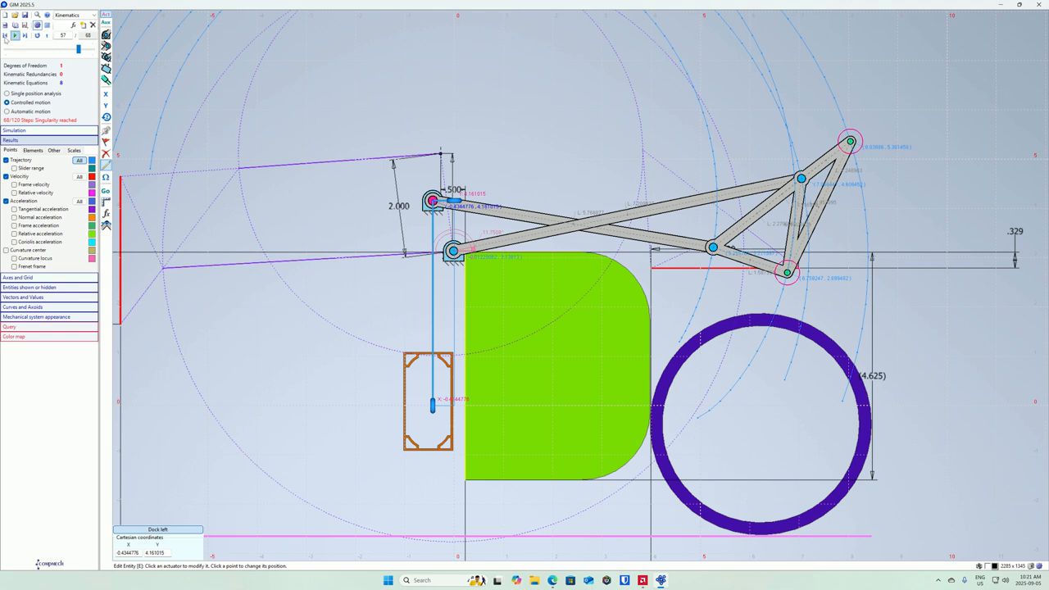
pyautogui.click(6, 36)
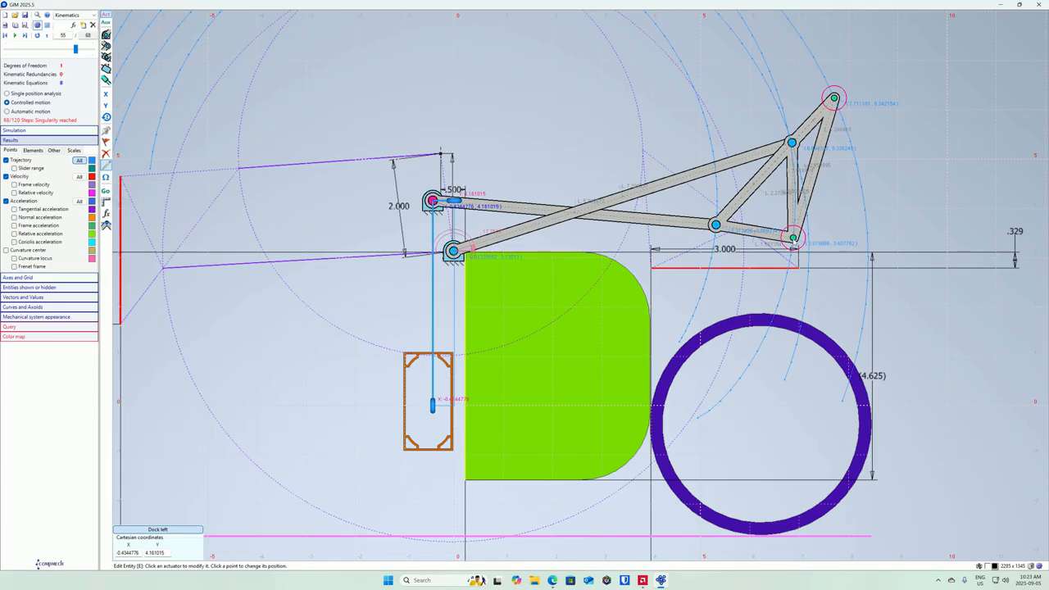
# Move the coupler's lower free point to about X 5.50, Y 2.56
pyautogui.click(793, 238)
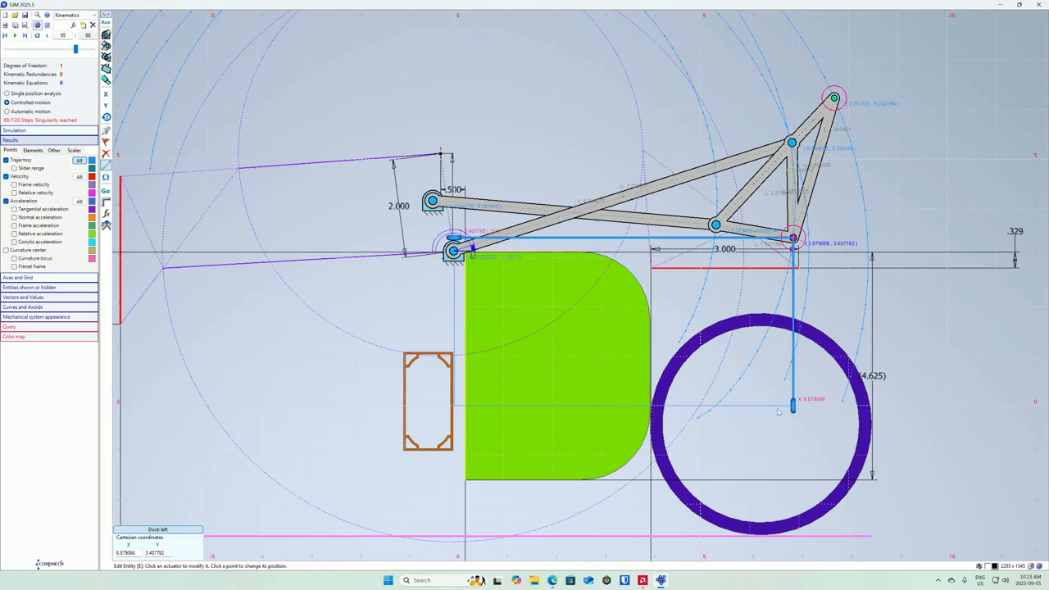
pyautogui.moveTo(791, 408); pyautogui.dragTo(739, 426)
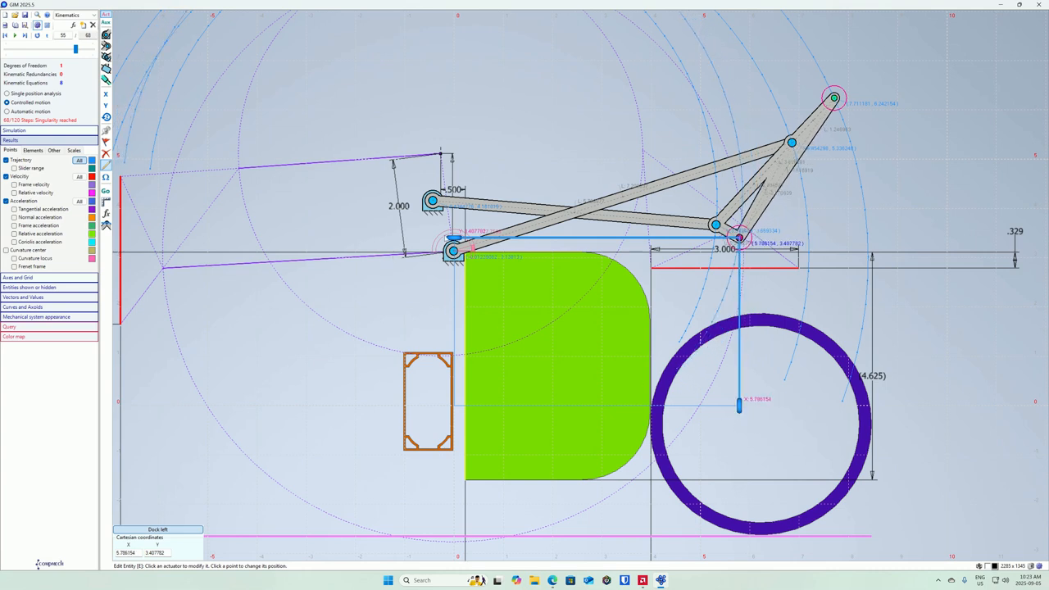
pyautogui.moveTo(452, 238); pyautogui.dragTo(453, 280)
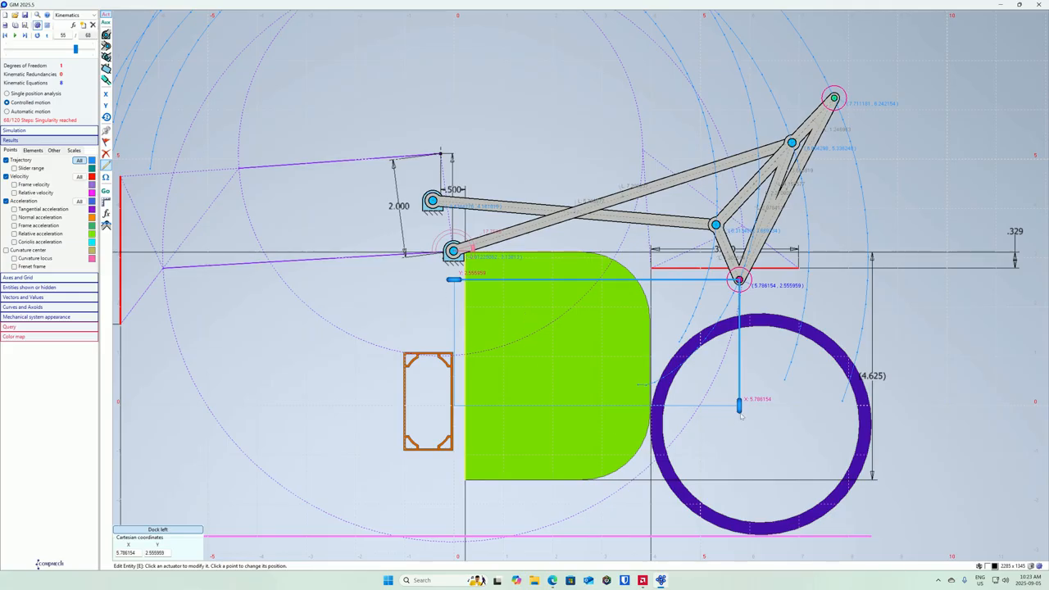
pyautogui.moveTo(739, 404); pyautogui.dragTo(724, 407)
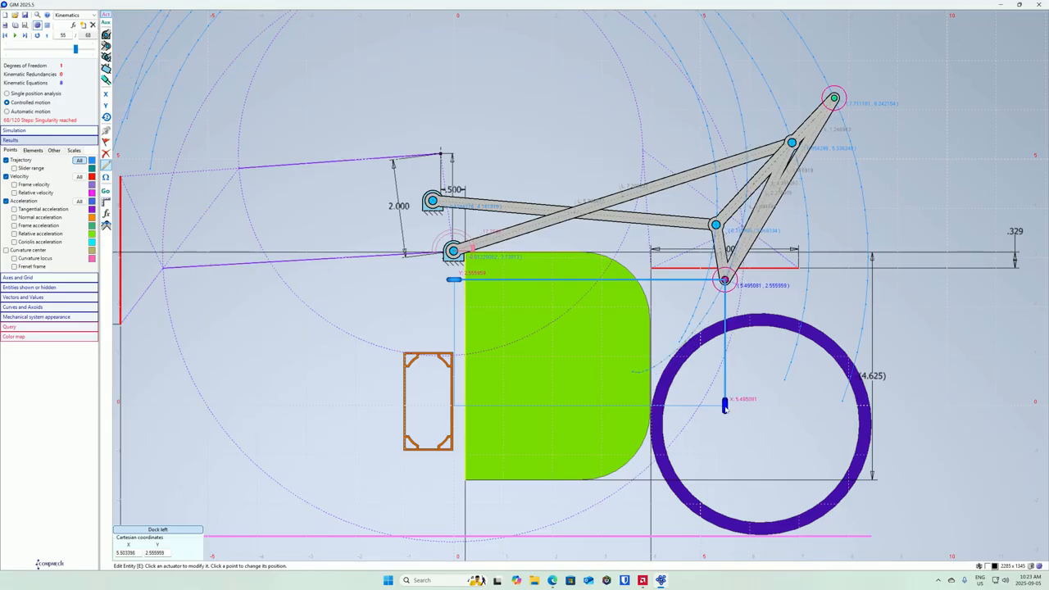
# Move the coupler's upper free point down to about X 7.27, Y 2.59 and shift its lower free point to about X 5.04
pyautogui.click(833, 98)
pyautogui.moveTo(453, 98); pyautogui.dragTo(455, 278)
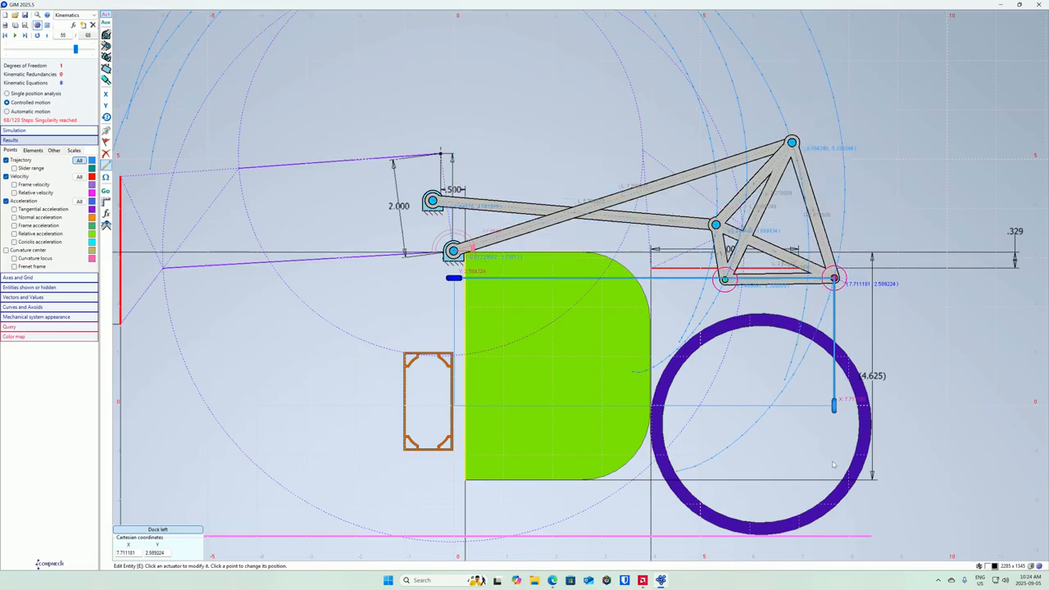
pyautogui.moveTo(834, 404); pyautogui.dragTo(812, 410)
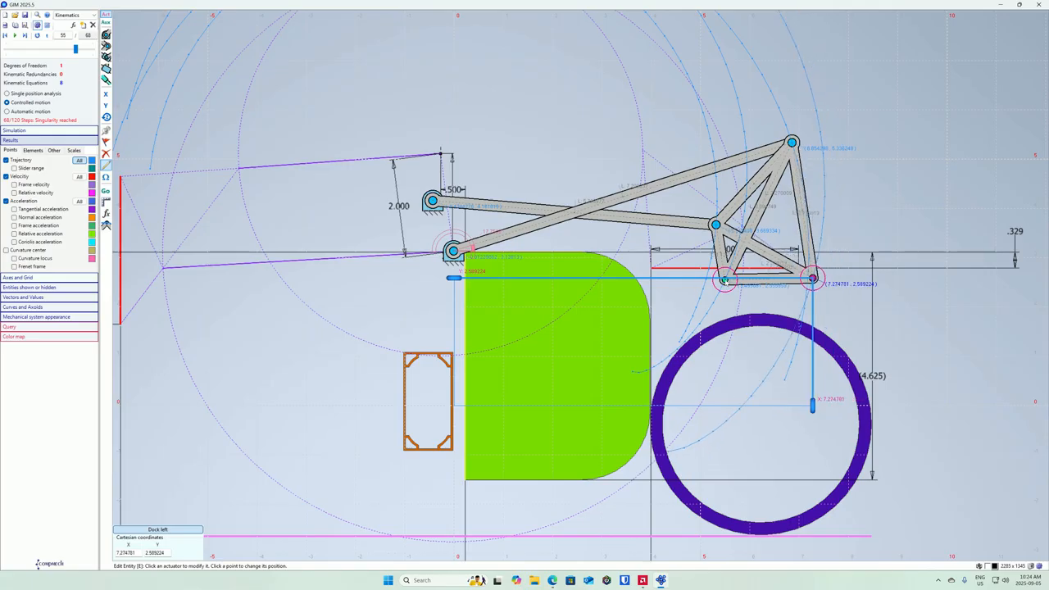
pyautogui.click(725, 281)
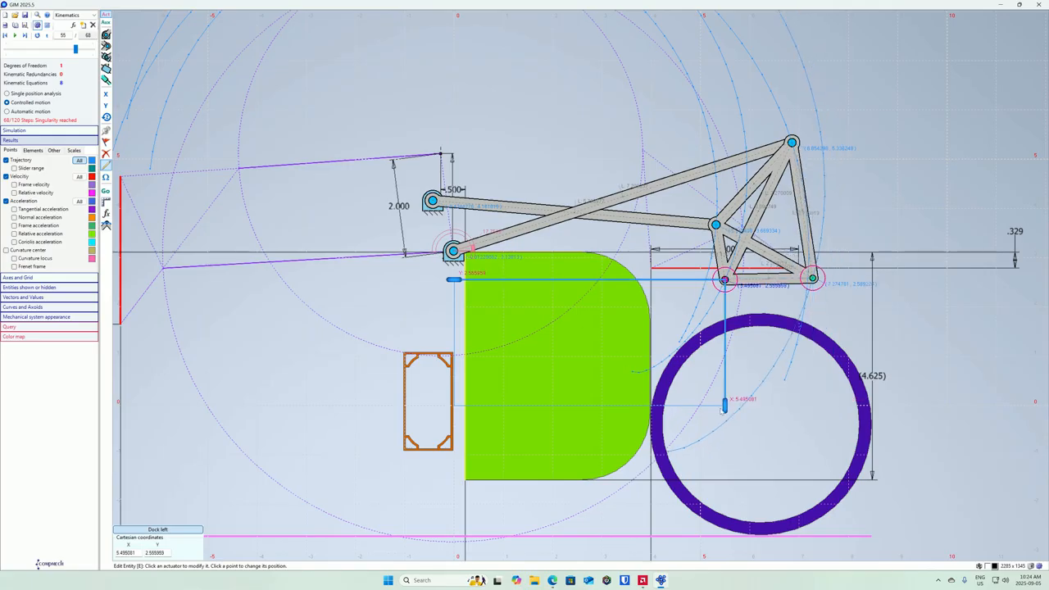
pyautogui.moveTo(723, 407); pyautogui.dragTo(702, 403)
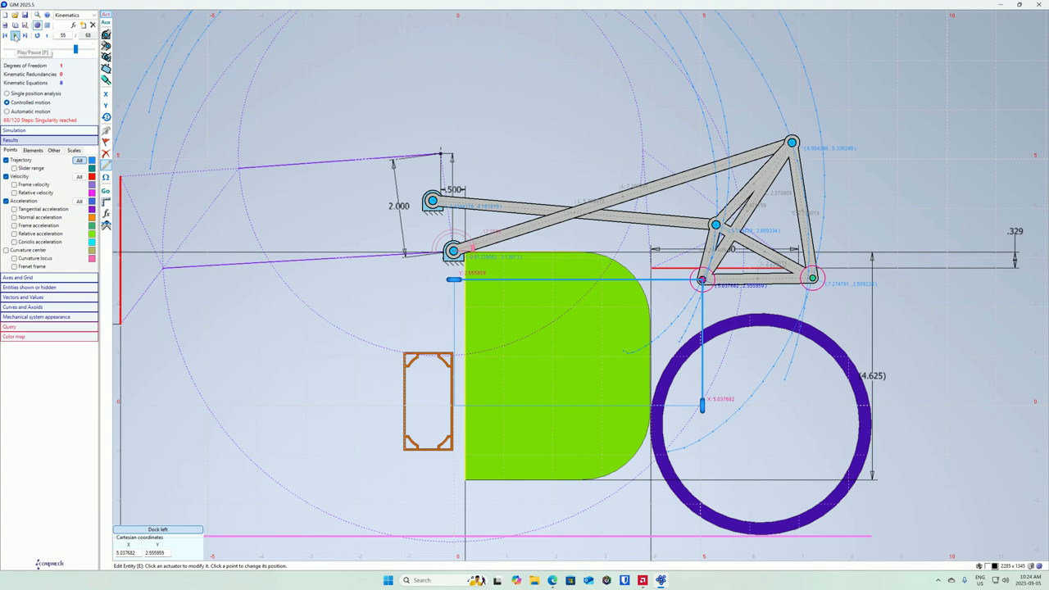
# Play the adjusted linkage's motion, return it to the start, and replay it to the end with the full trajectories in view
pyautogui.click(15, 36)
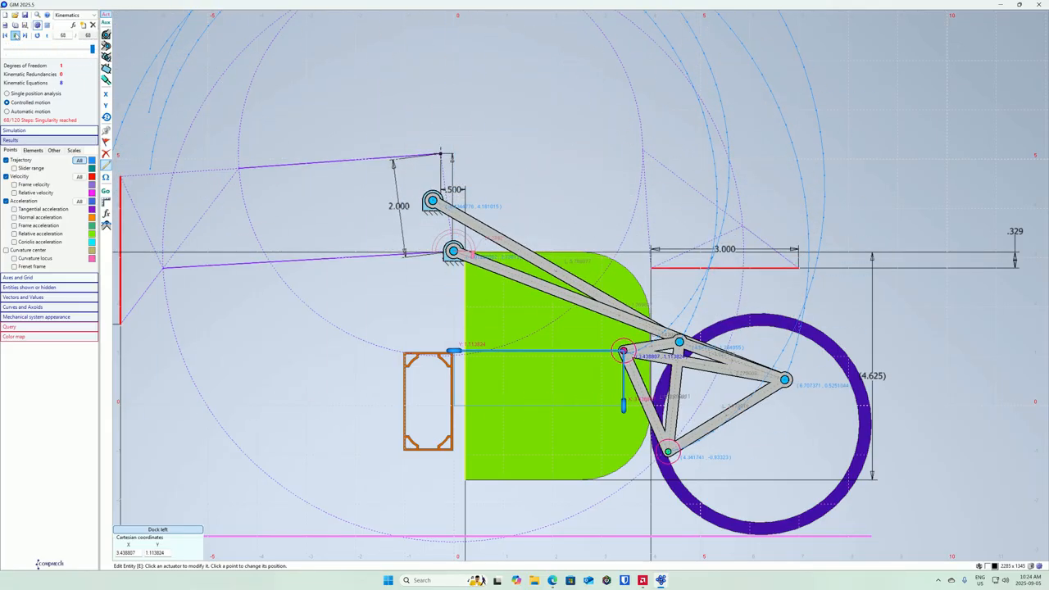
pyautogui.moveTo(92, 49); pyautogui.dragTo(5, 56)
pyautogui.scroll(2, 239, 260)
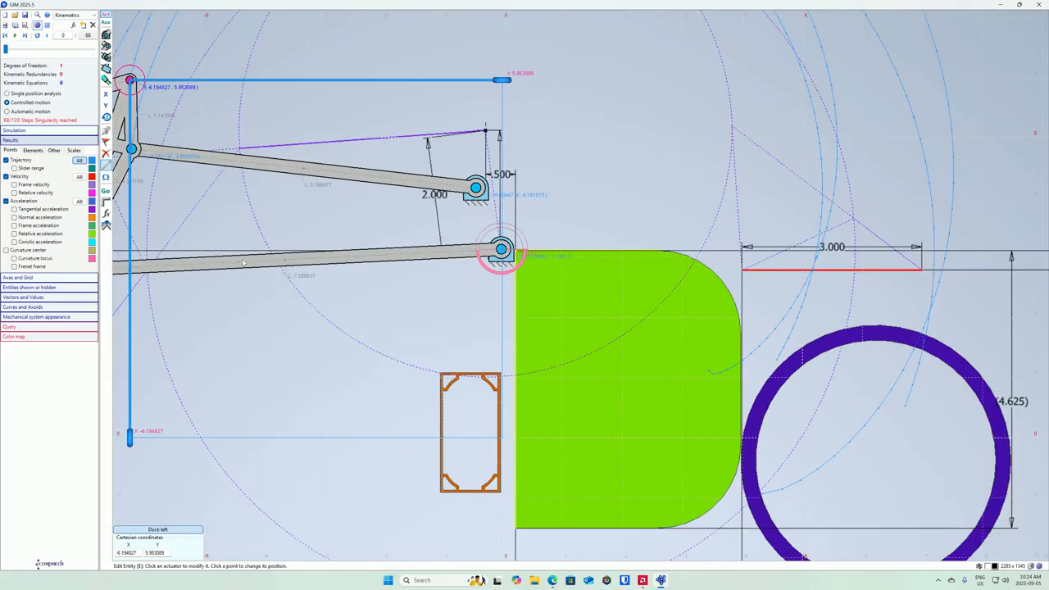
pyautogui.scroll(-6, 239, 260)
pyautogui.scroll(-2, 236, 262)
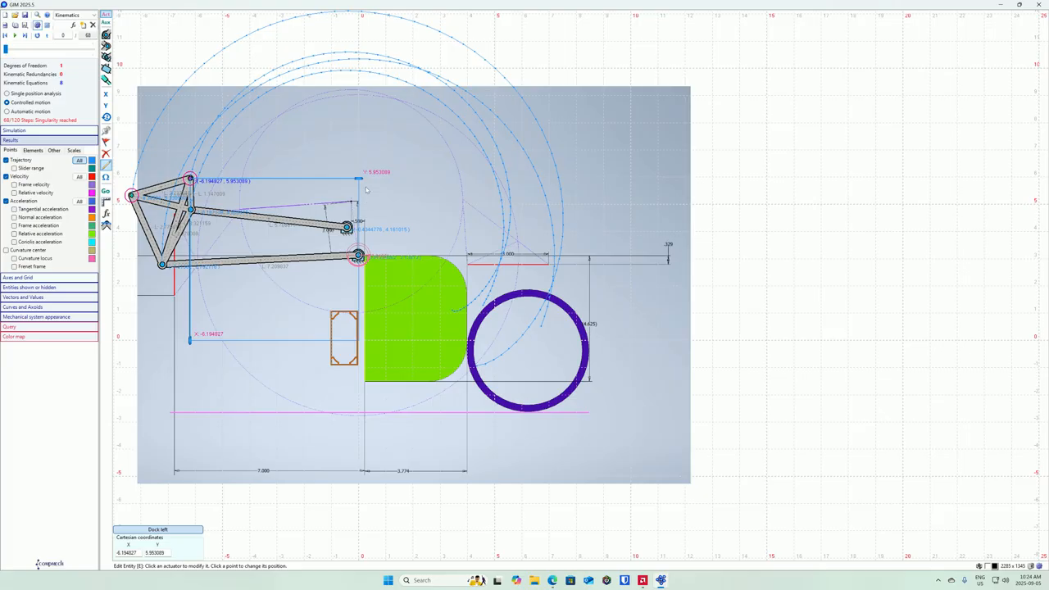
pyautogui.moveTo(373, 197); pyautogui.dragTo(565, 239, button='middle')
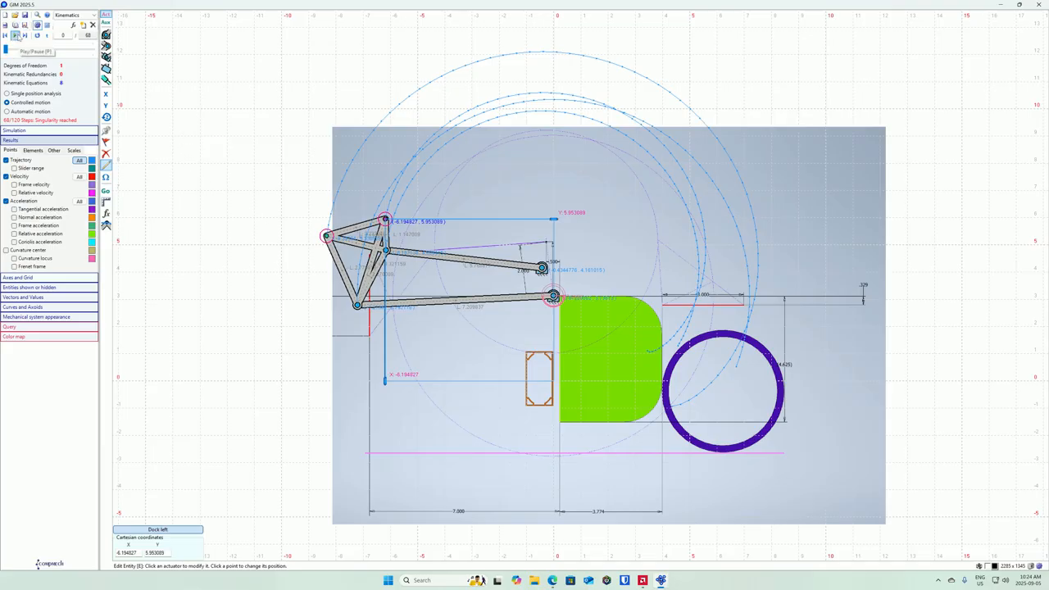
pyautogui.click(16, 36)
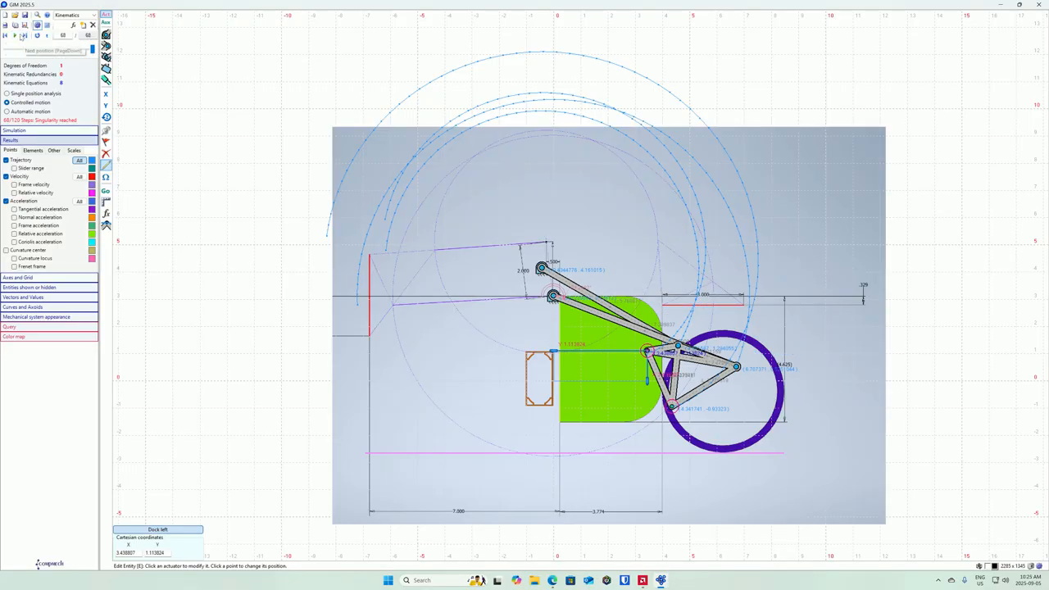
# Step the replayed motion back from its end to position 55 to check the coupler between the block and ring
pyautogui.click(7, 36)
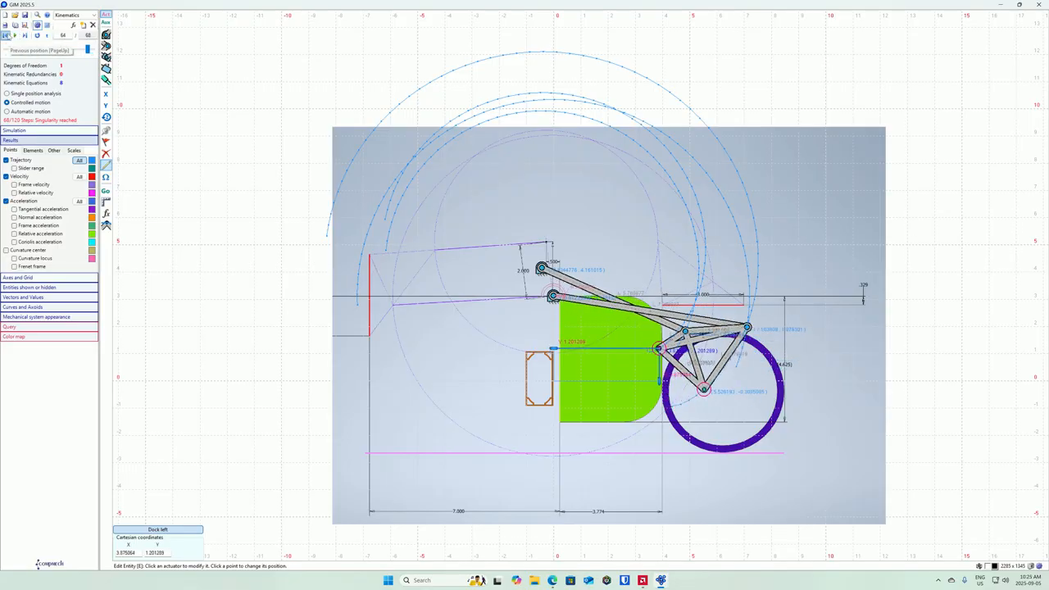
pyautogui.click(7, 36)
pyautogui.click(7, 36)
pyautogui.click(6, 36)
pyautogui.click(6, 36)
pyautogui.click(7, 36)
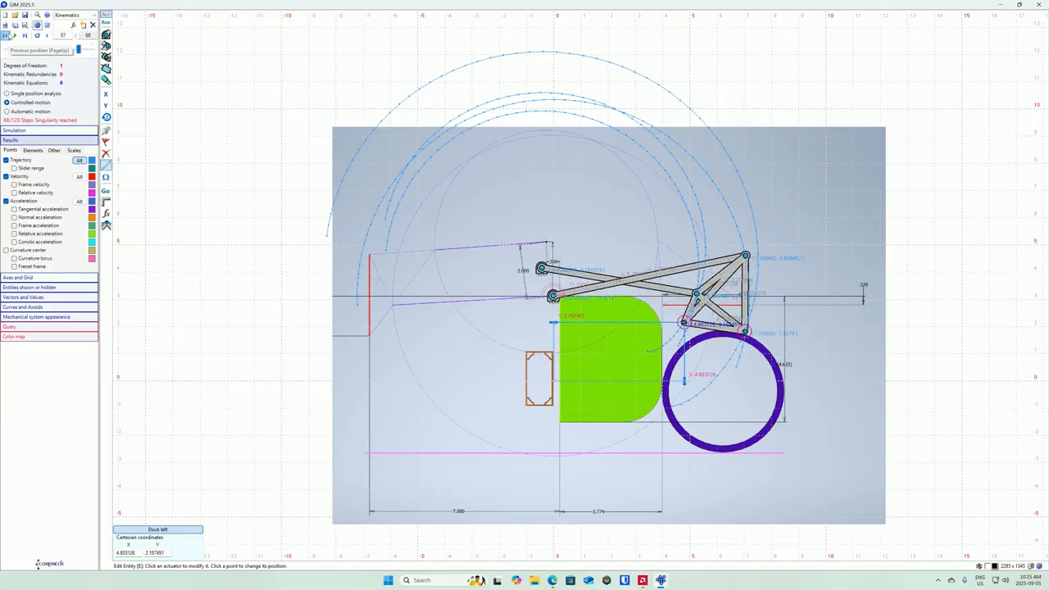
pyautogui.click(7, 36)
pyautogui.click(8, 36)
pyautogui.click(7, 36)
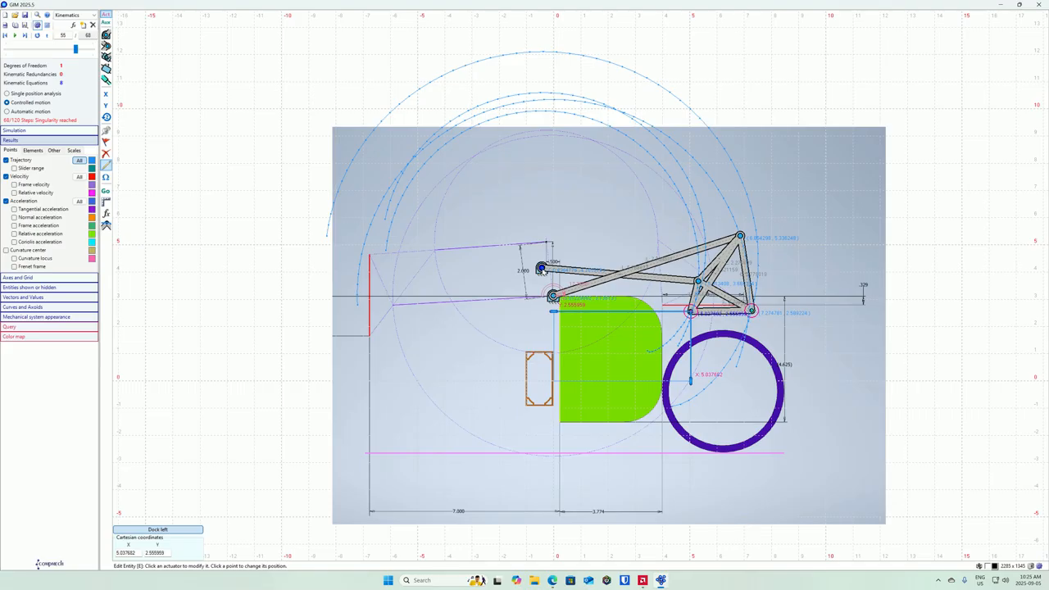
# Shift the upper arm's fixed pivot to about X -0.63 and play the motion to its end
pyautogui.click(541, 269)
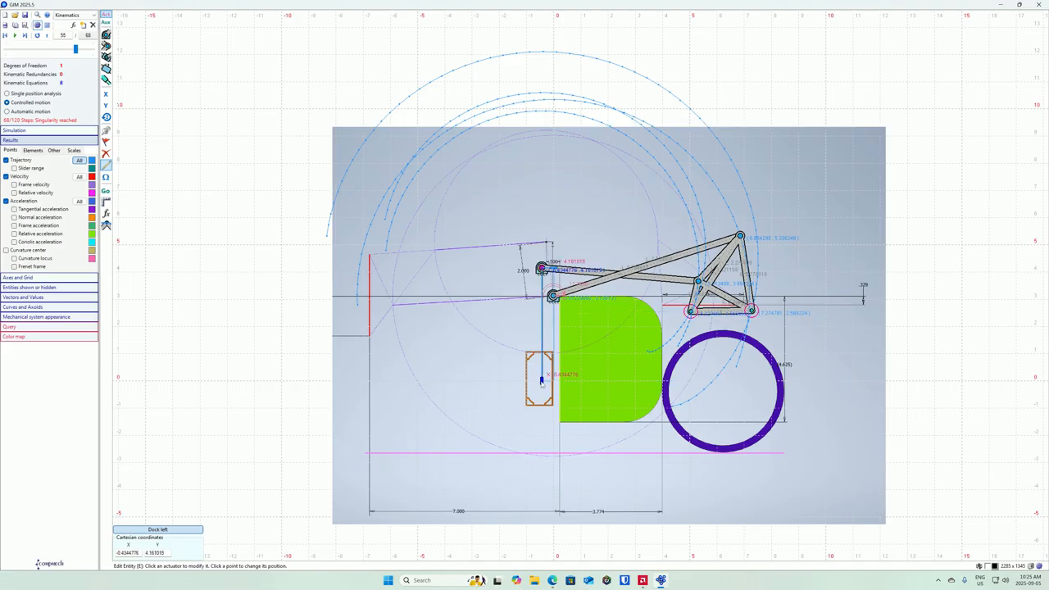
pyautogui.moveTo(541, 380); pyautogui.dragTo(537, 381)
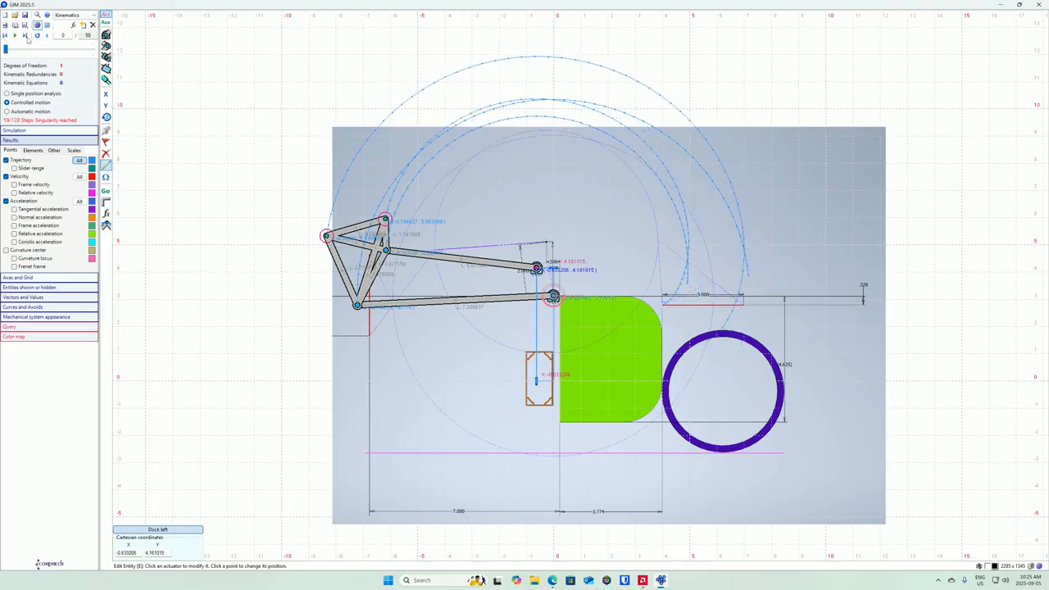
pyautogui.click(14, 35)
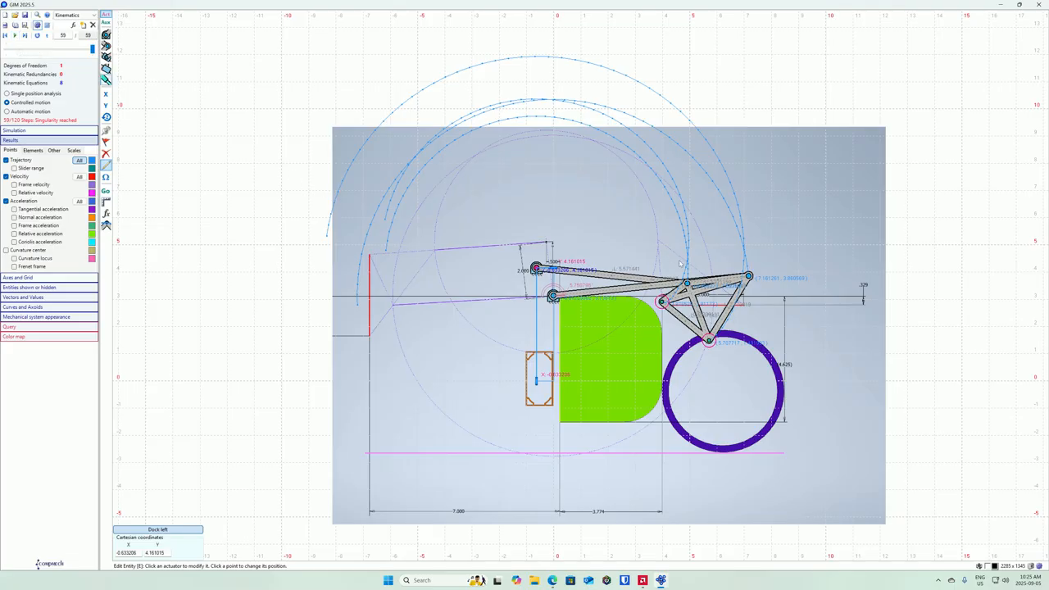
# Move the coupler's free point at the ring's upper edge to about X 7.08, Y 2.49
pyautogui.click(709, 340)
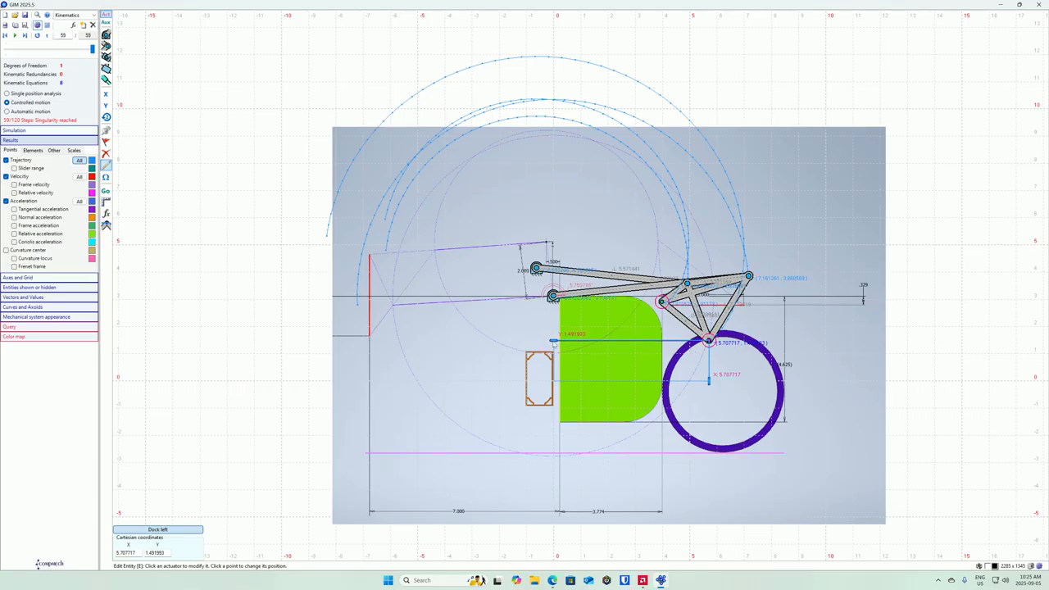
pyautogui.moveTo(554, 343); pyautogui.dragTo(541, 316)
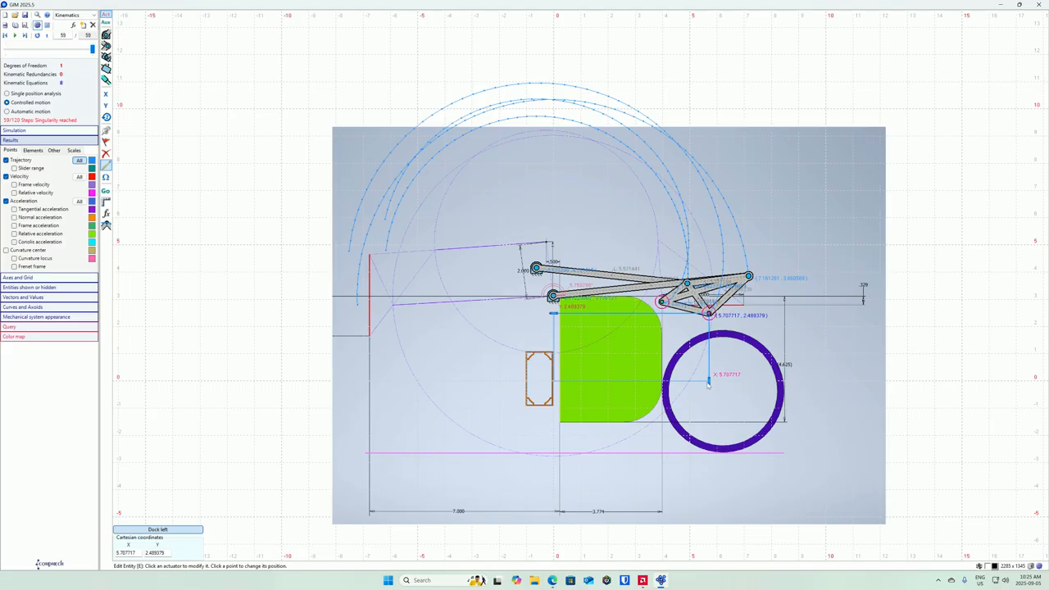
pyautogui.moveTo(709, 382); pyautogui.dragTo(747, 381)
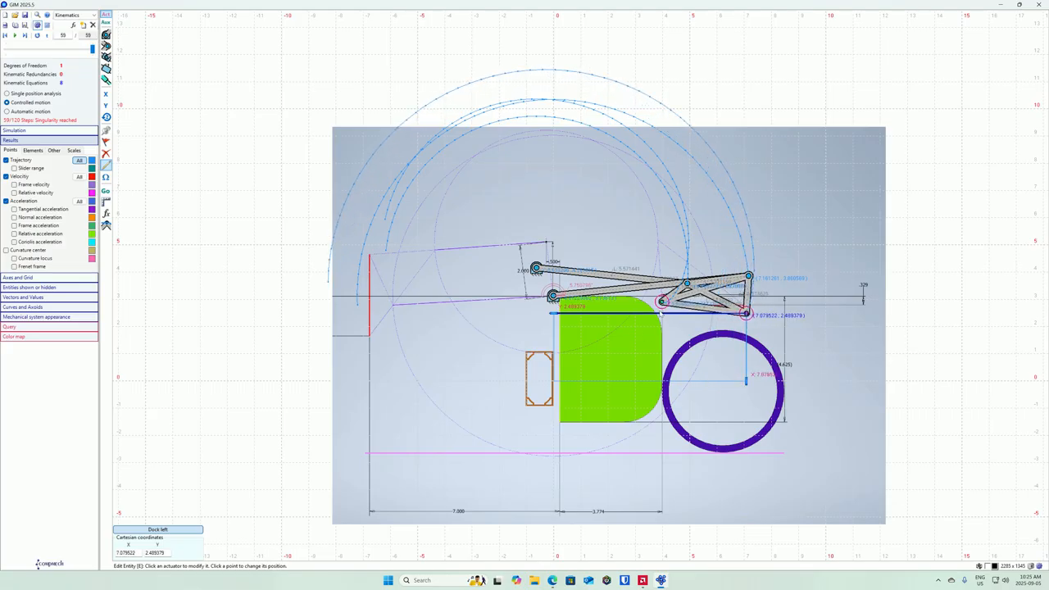
# Move the coupler's free point near the green block to about X 4.82, Y 2.35 and shift the outer one to about X 7.71
pyautogui.click(662, 301)
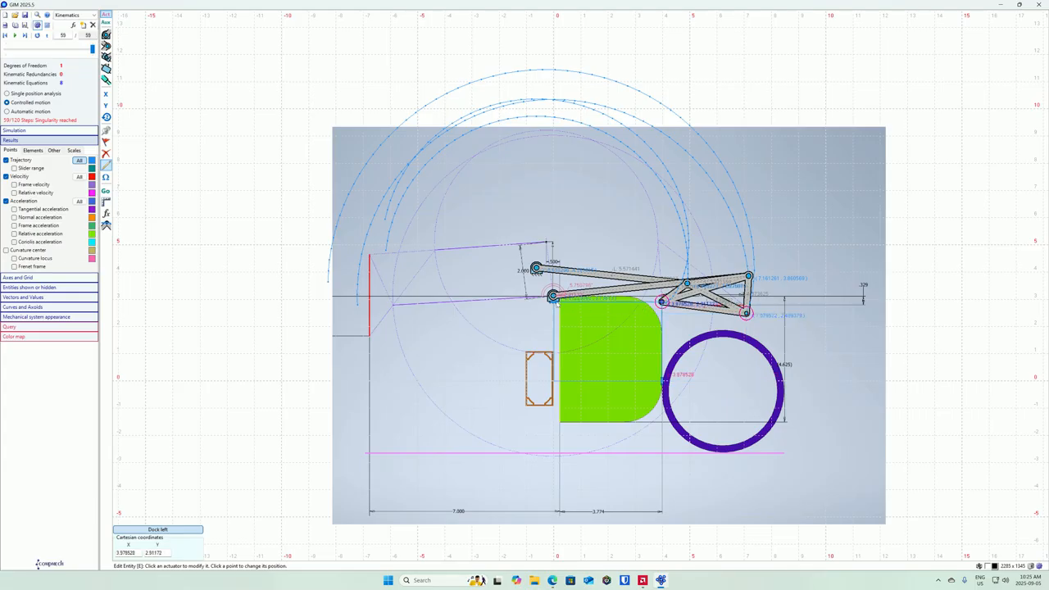
pyautogui.moveTo(554, 302); pyautogui.dragTo(555, 317)
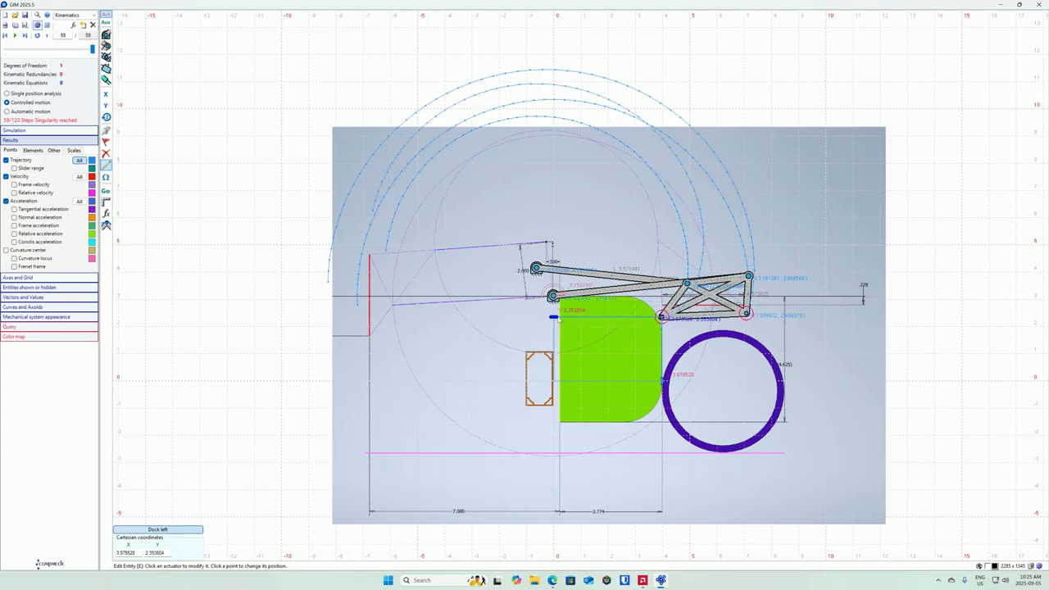
pyautogui.moveTo(662, 380); pyautogui.dragTo(685, 381)
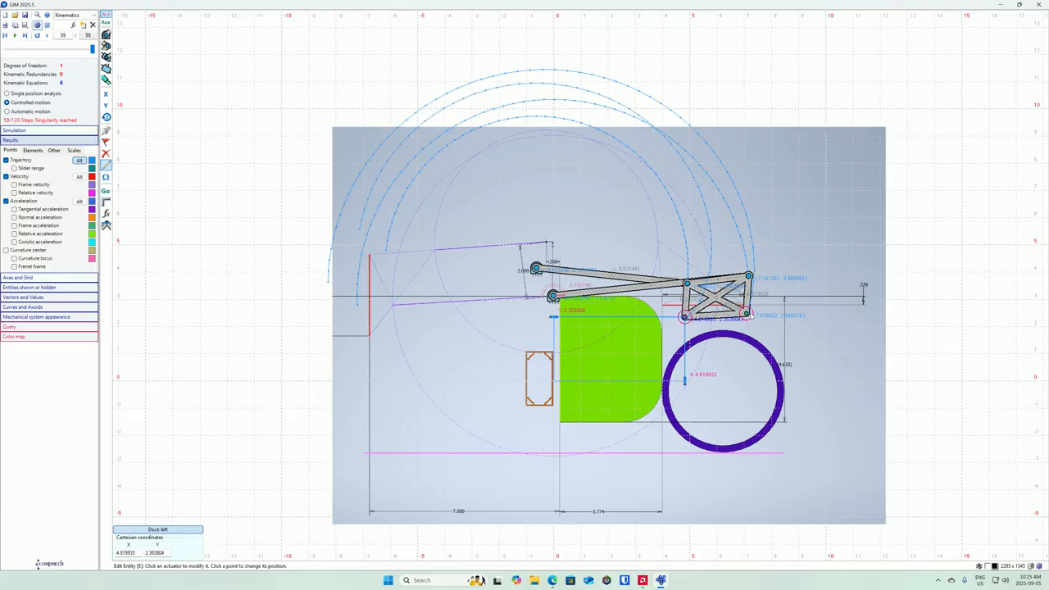
pyautogui.click(746, 312)
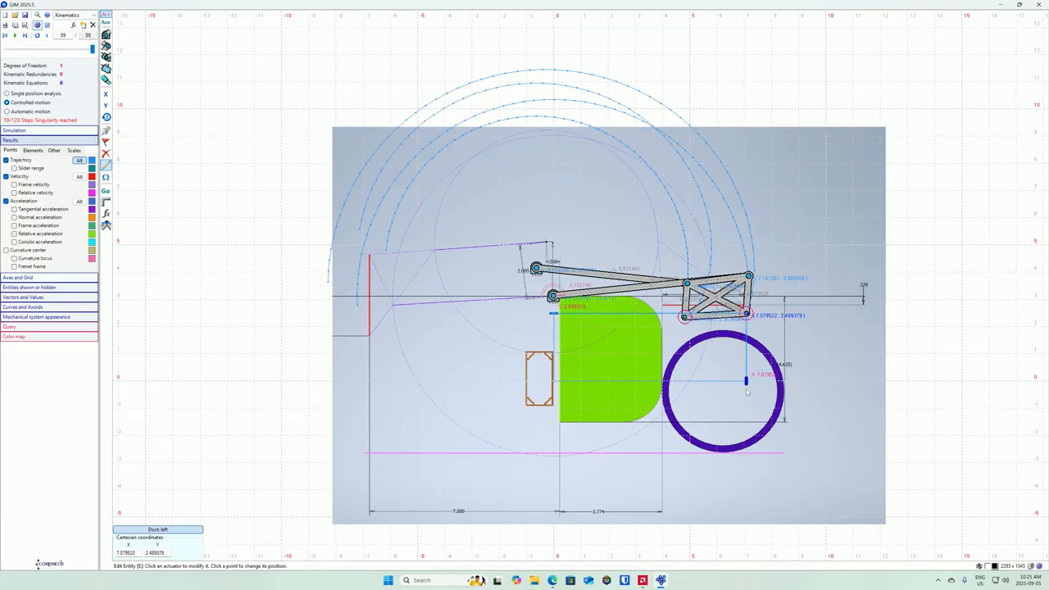
pyautogui.moveTo(746, 381); pyautogui.dragTo(763, 381)
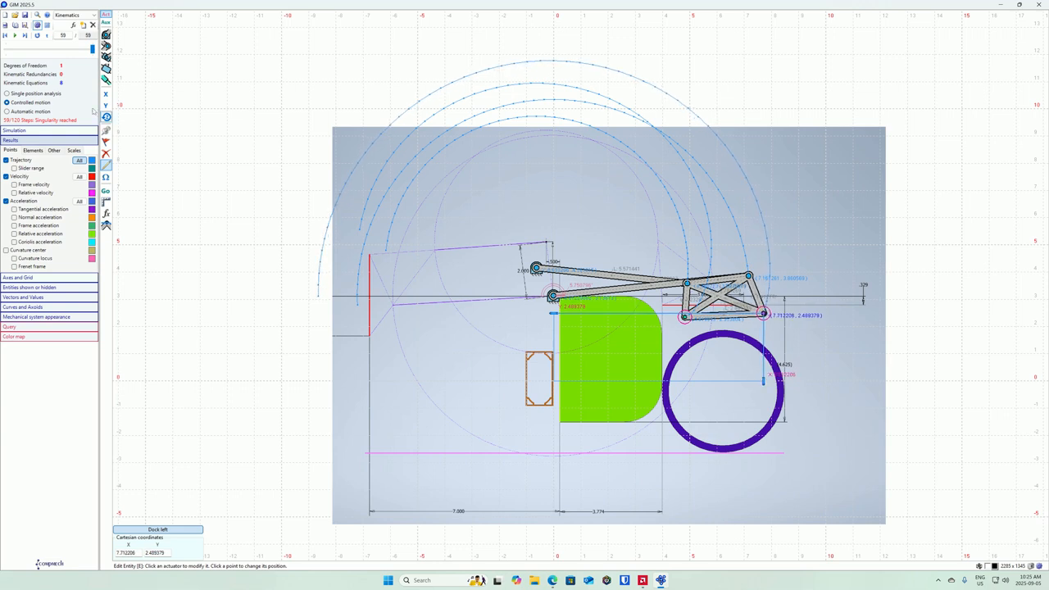
# Run the revised linkage's motion back and forth between its start and end positions to examine the coupler's travel
pyautogui.click(14, 37)
pyautogui.moveTo(92, 48); pyautogui.dragTo(10, 59)
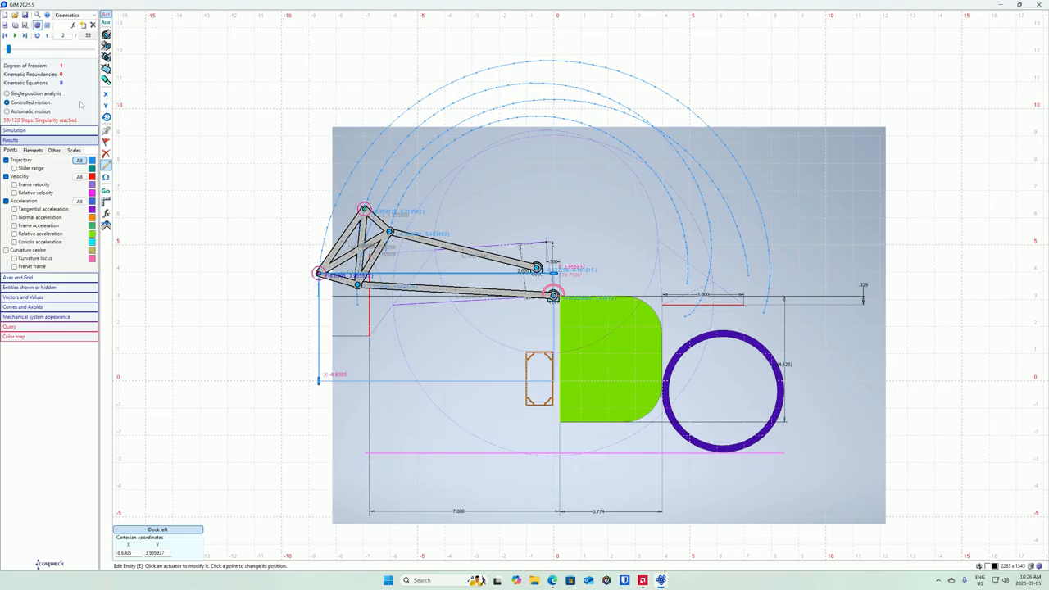
pyautogui.click(14, 35)
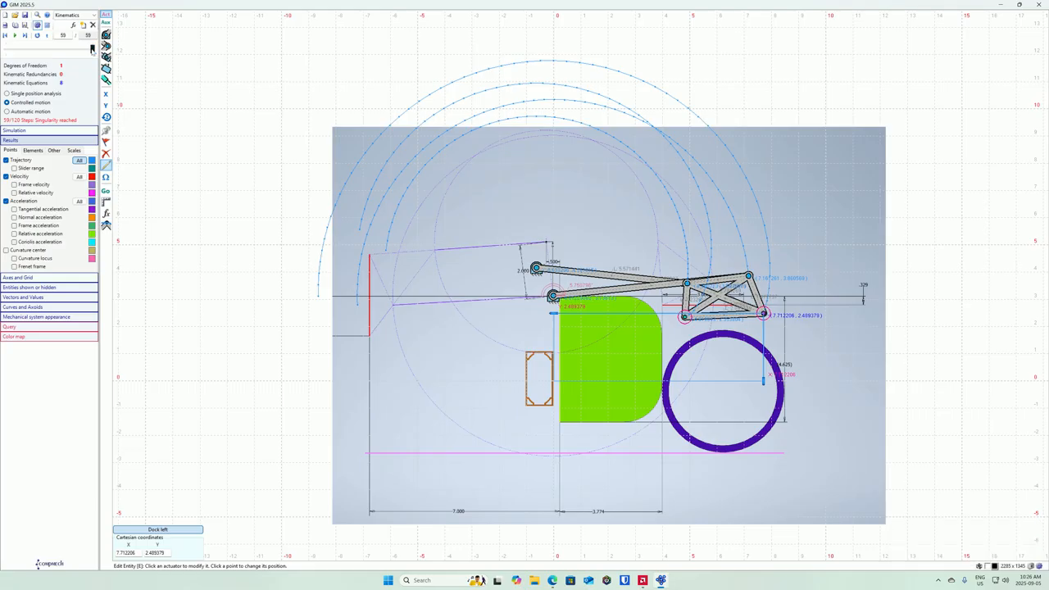
pyautogui.moveTo(92, 48); pyautogui.dragTo(3, 99)
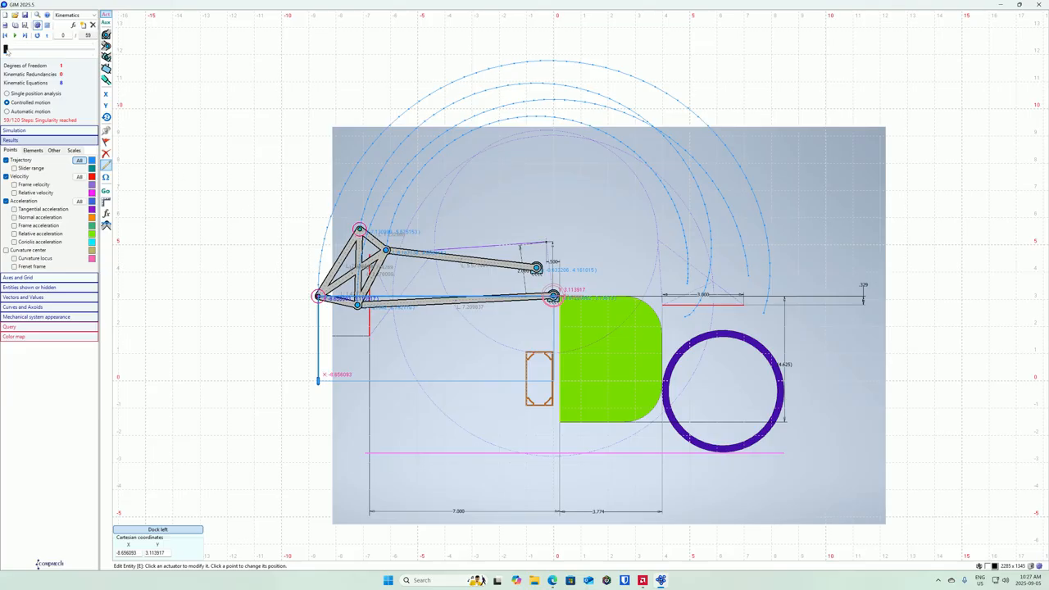
pyautogui.moveTo(7, 48); pyautogui.dragTo(95, 76)
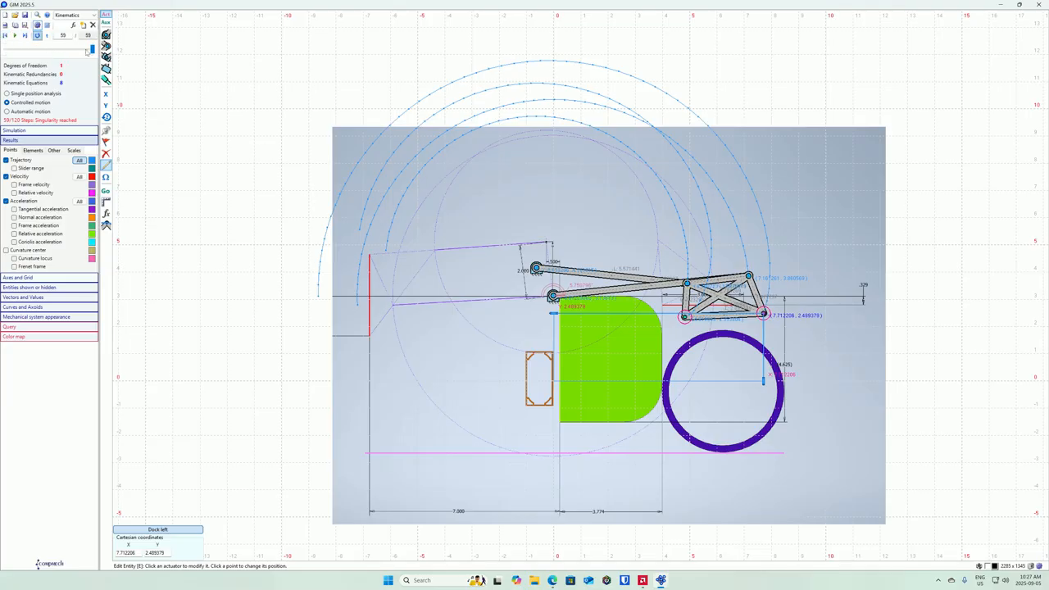
# Return the linkage to its start position and try to capture the view with the built-in screenshot feature
pyautogui.moveTo(92, 49); pyautogui.dragTo(5, 51)
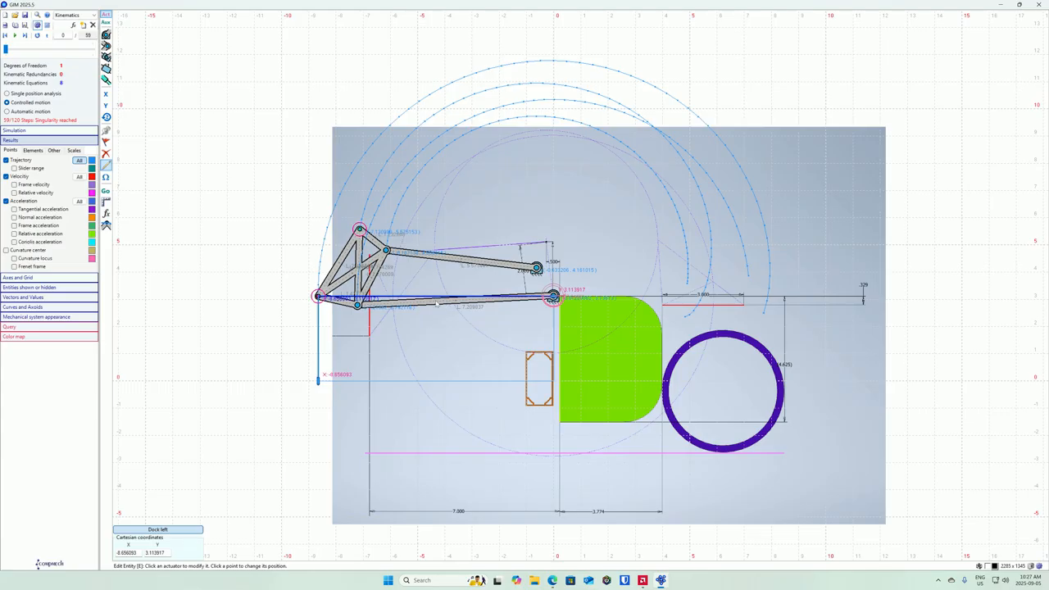
pyautogui.scroll(4, 407, 307)
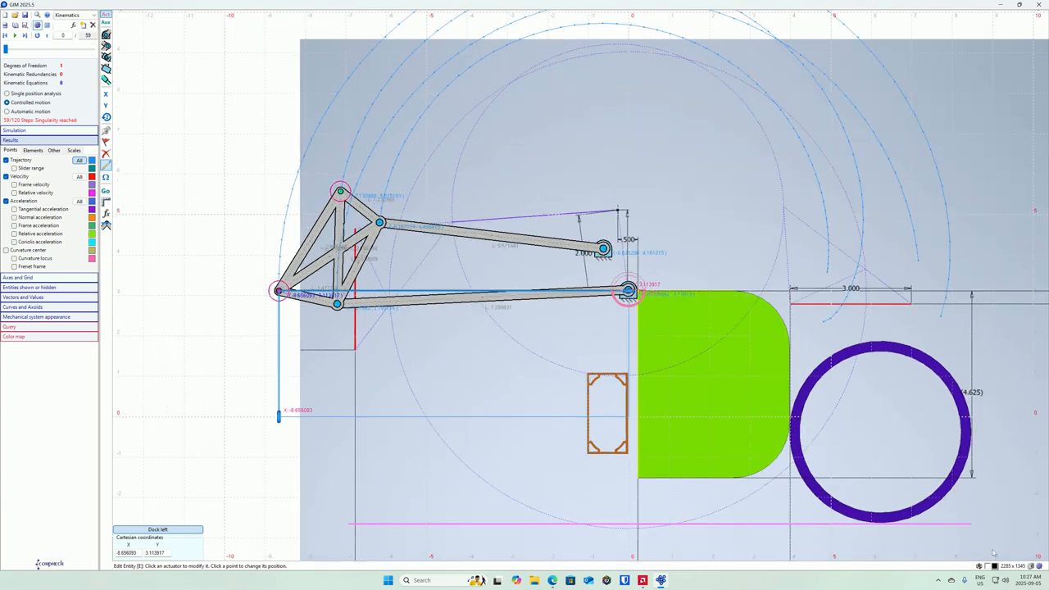
pyautogui.click(1030, 565)
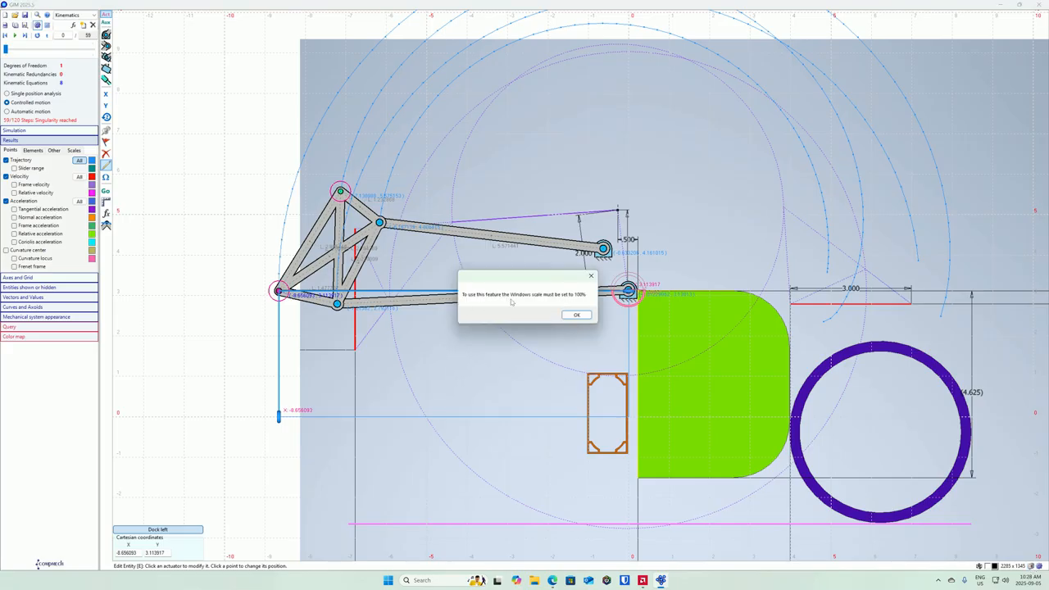
pyautogui.click(576, 315)
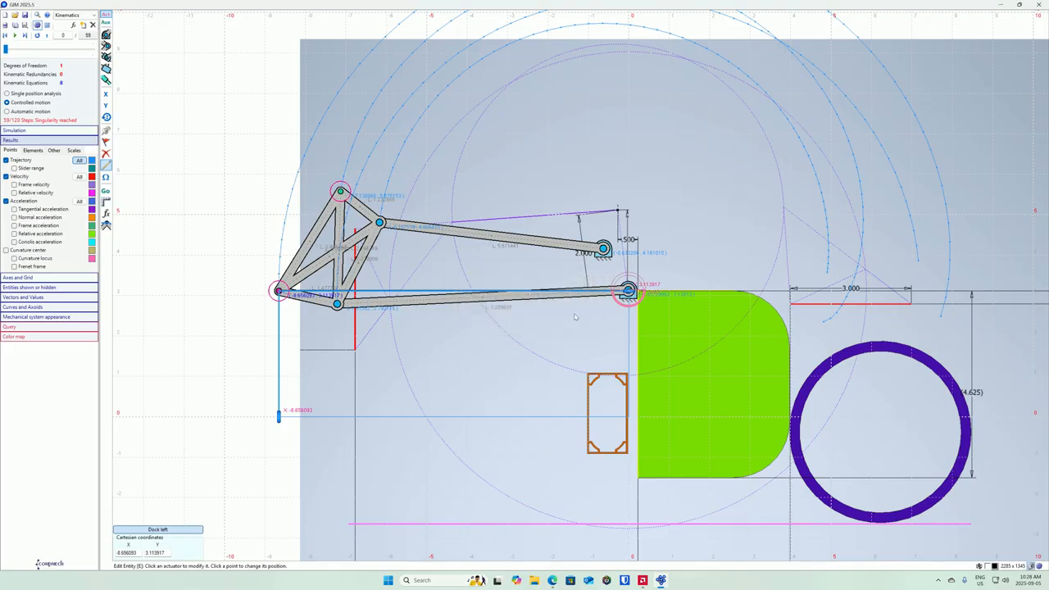
# Switch to Snipping Tool and capture a rectangular snip of the linkage at its start position together with the green block
pyautogui.scroll(-3, 575, 327)
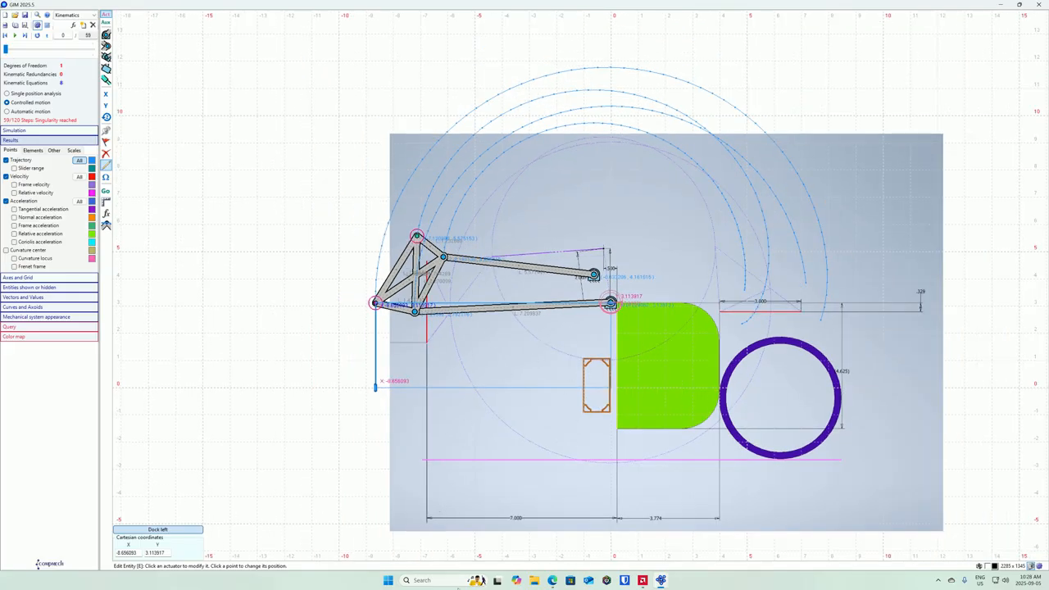
pyautogui.click(435, 581)
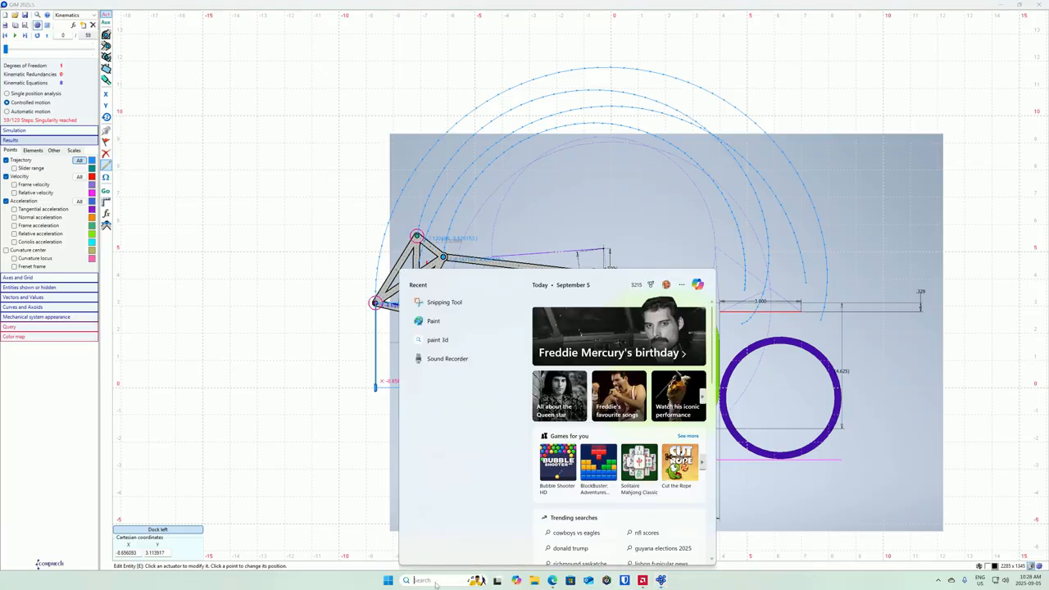
pyautogui.write('snip')
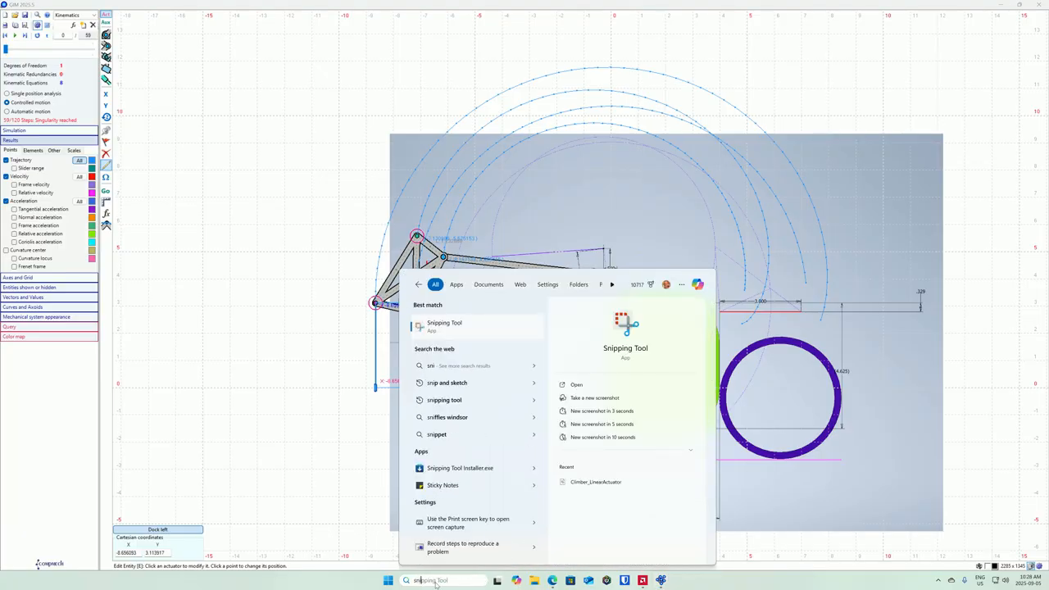
pyautogui.click(437, 324)
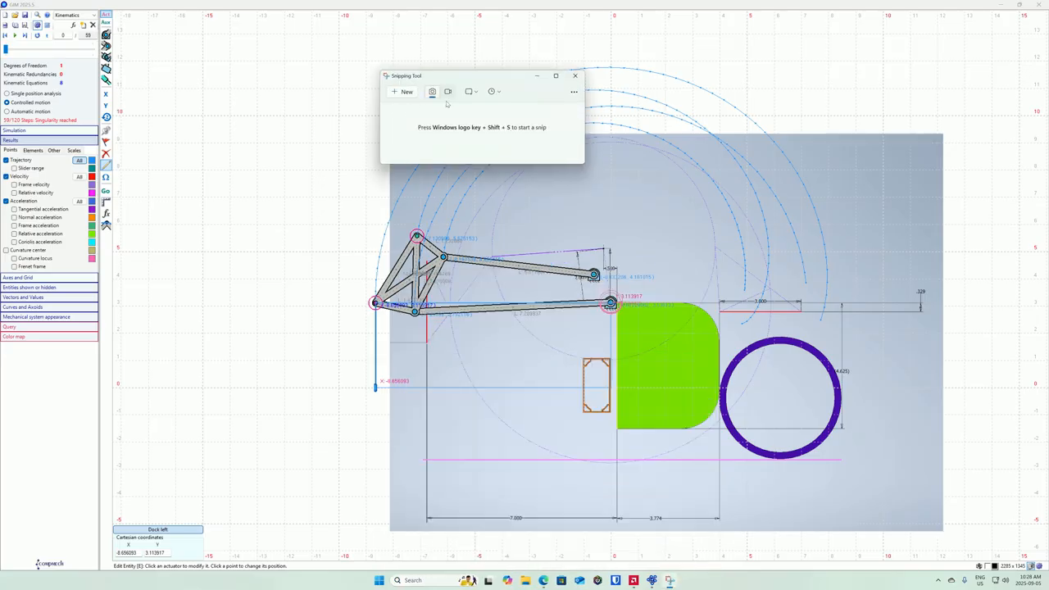
pyautogui.click(402, 92)
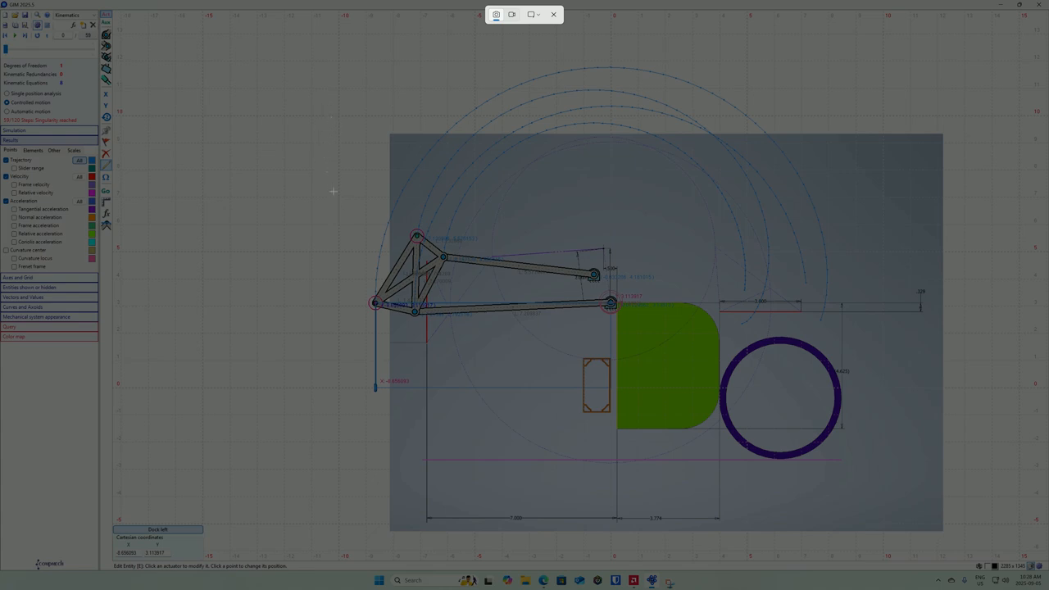
pyautogui.moveTo(333, 192); pyautogui.dragTo(734, 527)
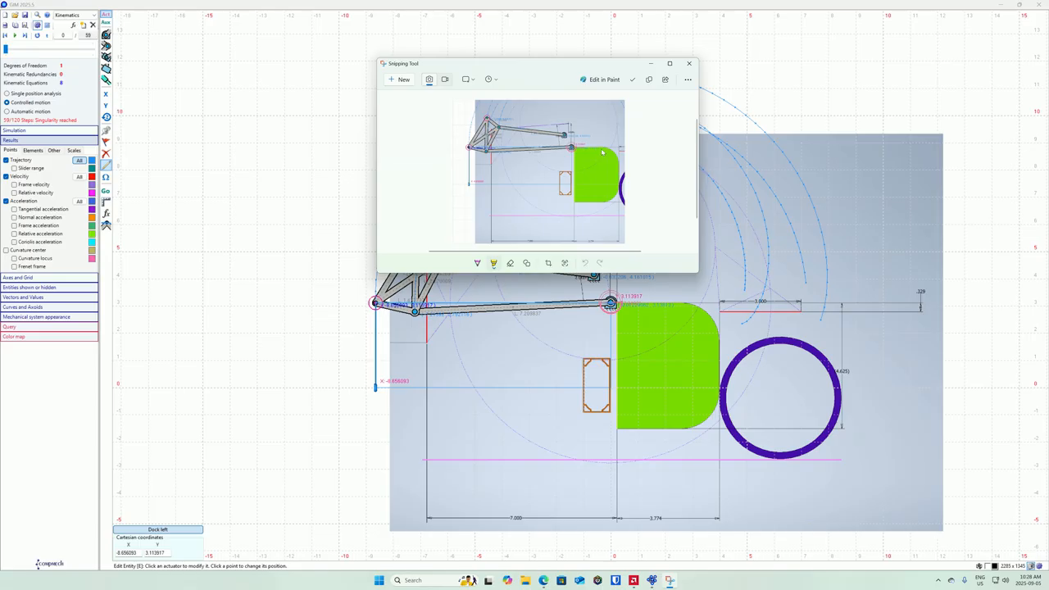
# Enlarge the Snipping Tool window to examine the captured linkage, and move it clear of the mechanism
pyautogui.moveTo(535, 65)
pyautogui.mouseDown()
pyautogui.moveTo(485, 95)
pyautogui.moveTo(469, 159)
pyautogui.mouseUp()
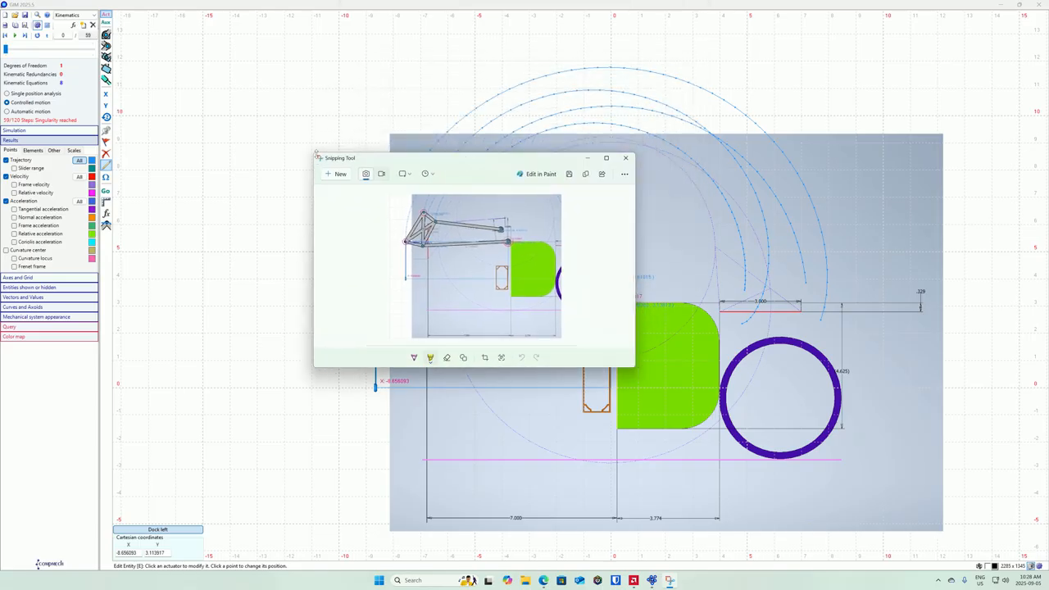
pyautogui.moveTo(314, 153); pyautogui.dragTo(205, 56)
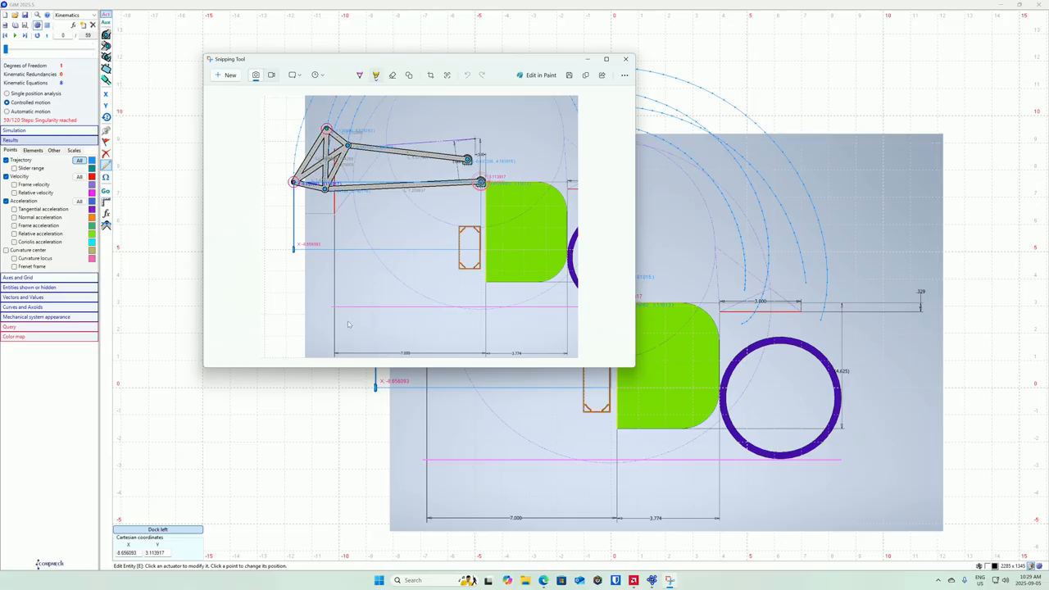
pyautogui.moveTo(395, 63)
pyautogui.mouseDown()
pyautogui.moveTo(492, 82)
pyautogui.moveTo(532, 291)
pyautogui.moveTo(525, 524)
pyautogui.moveTo(334, 538)
pyautogui.moveTo(371, 548)
pyautogui.mouseUp()
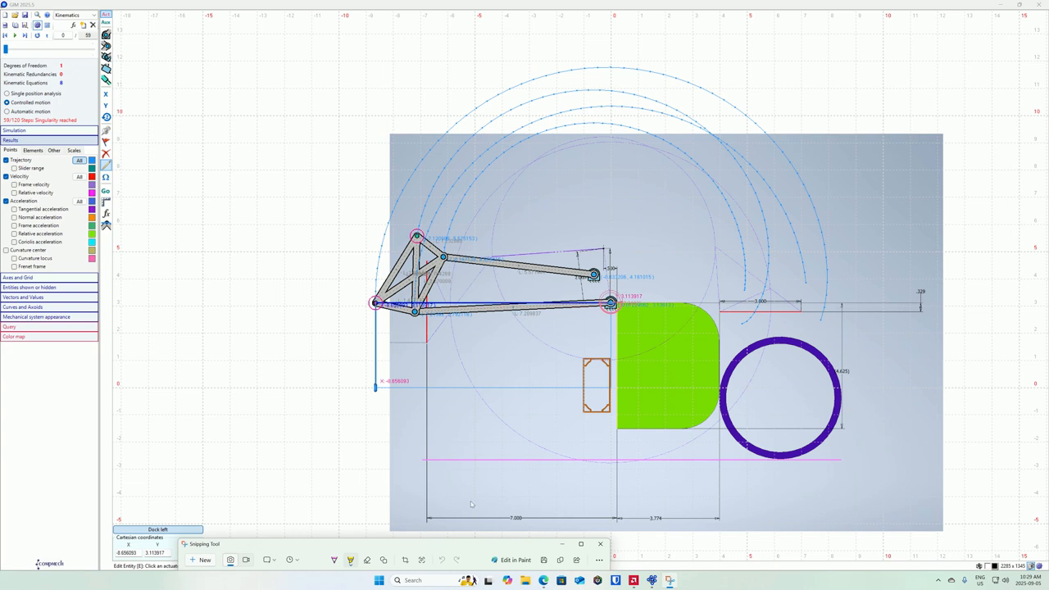
pyautogui.click(633, 580)
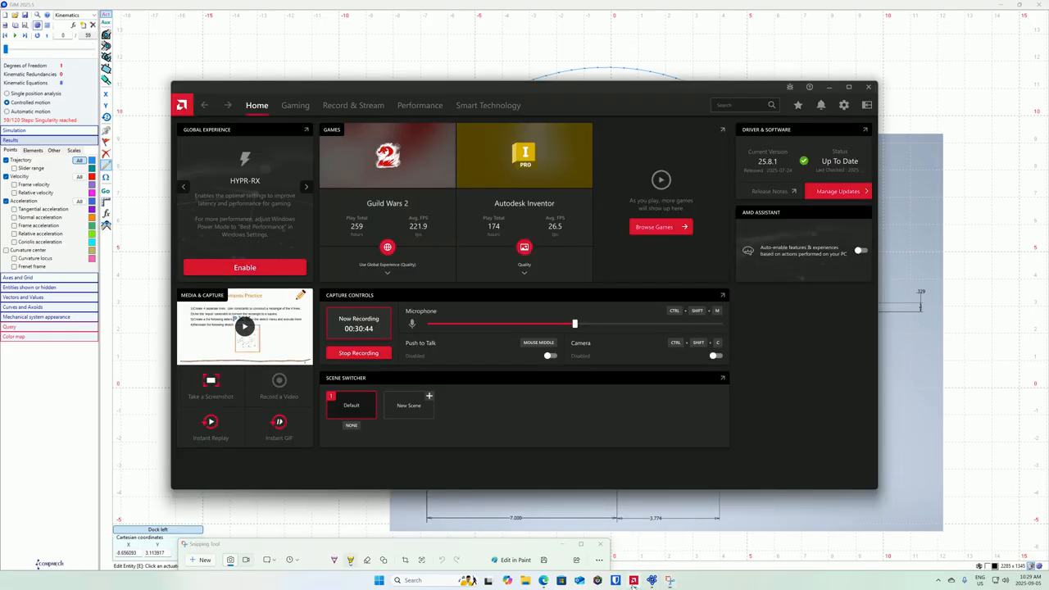